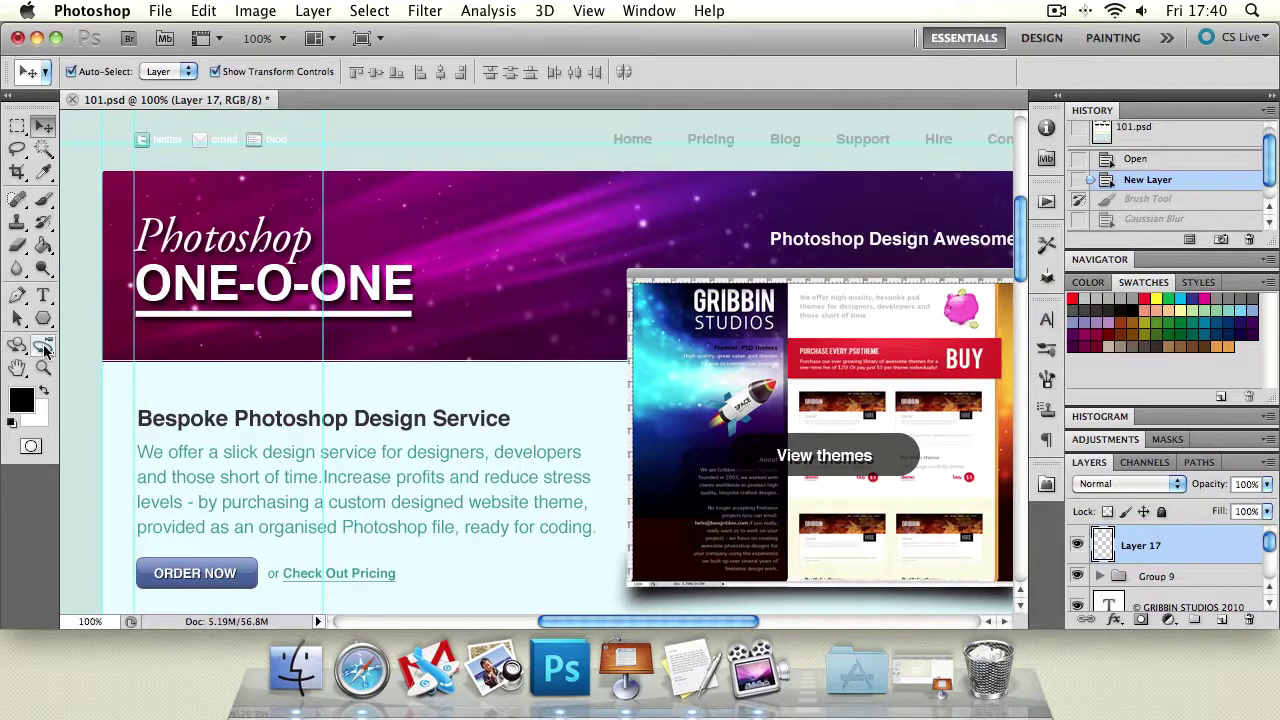
Set the background color to dark grey 434343 and the foreground color to bright red
click(22, 400)
click(770, 468)
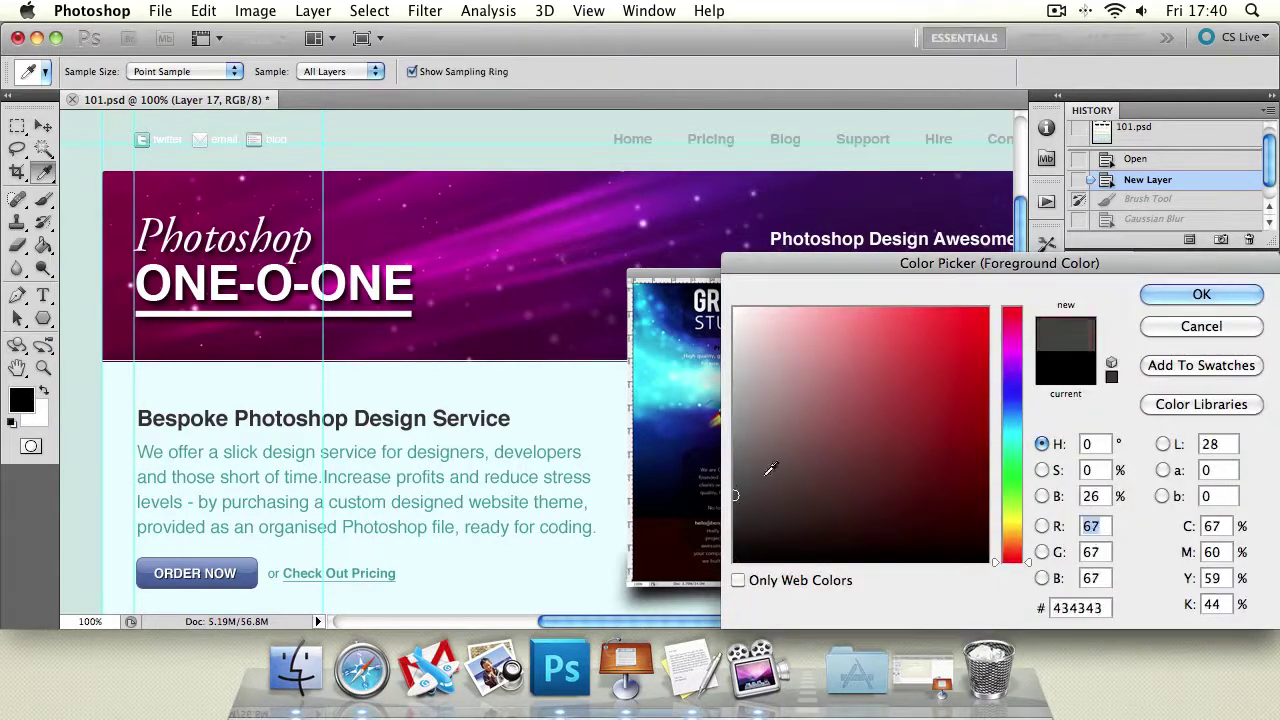
click(1228, 292)
click(44, 393)
click(20, 400)
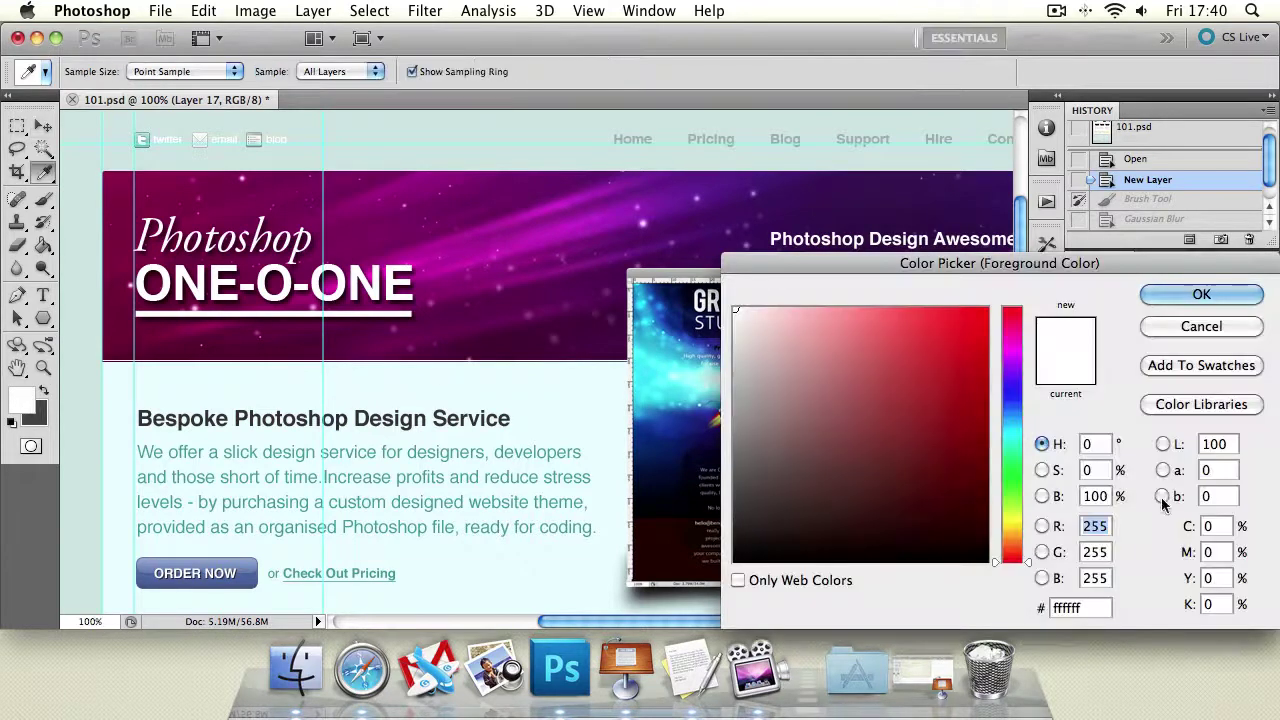
click(890, 382)
click(988, 310)
click(1201, 294)
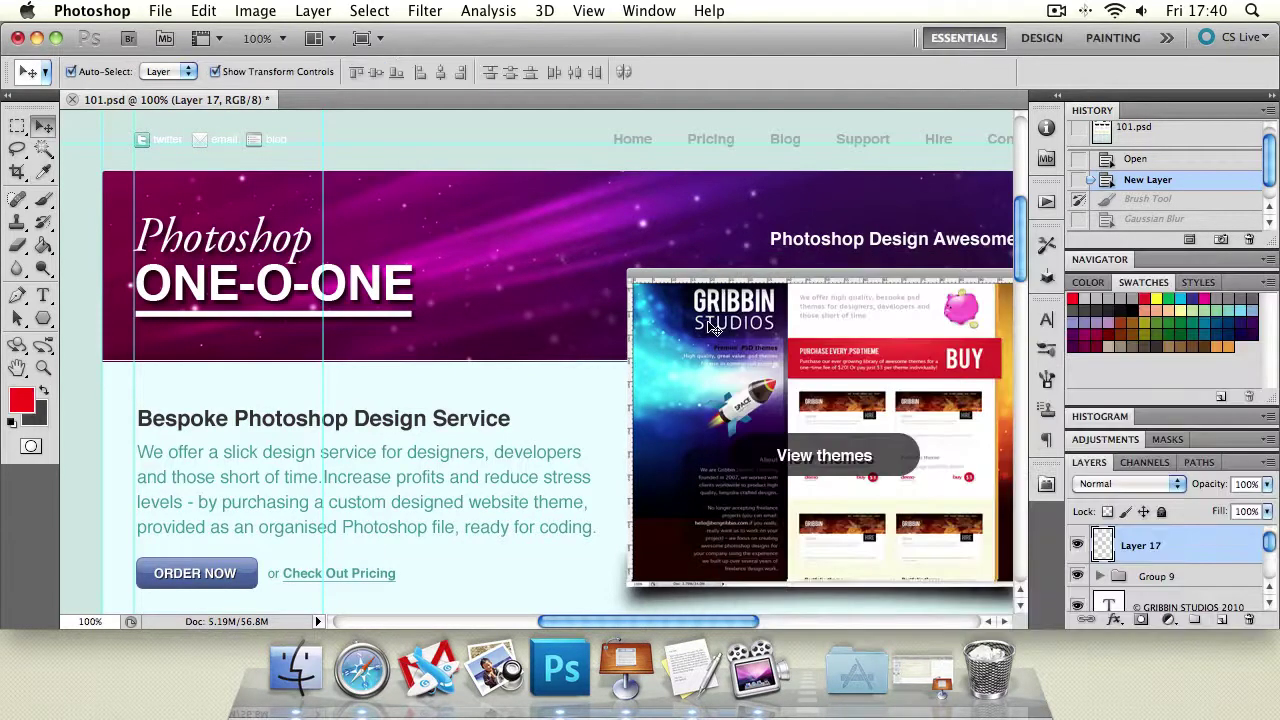
Reset the colors to the default black and white and swap them repeatedly, ending with black in the foreground
key(d)
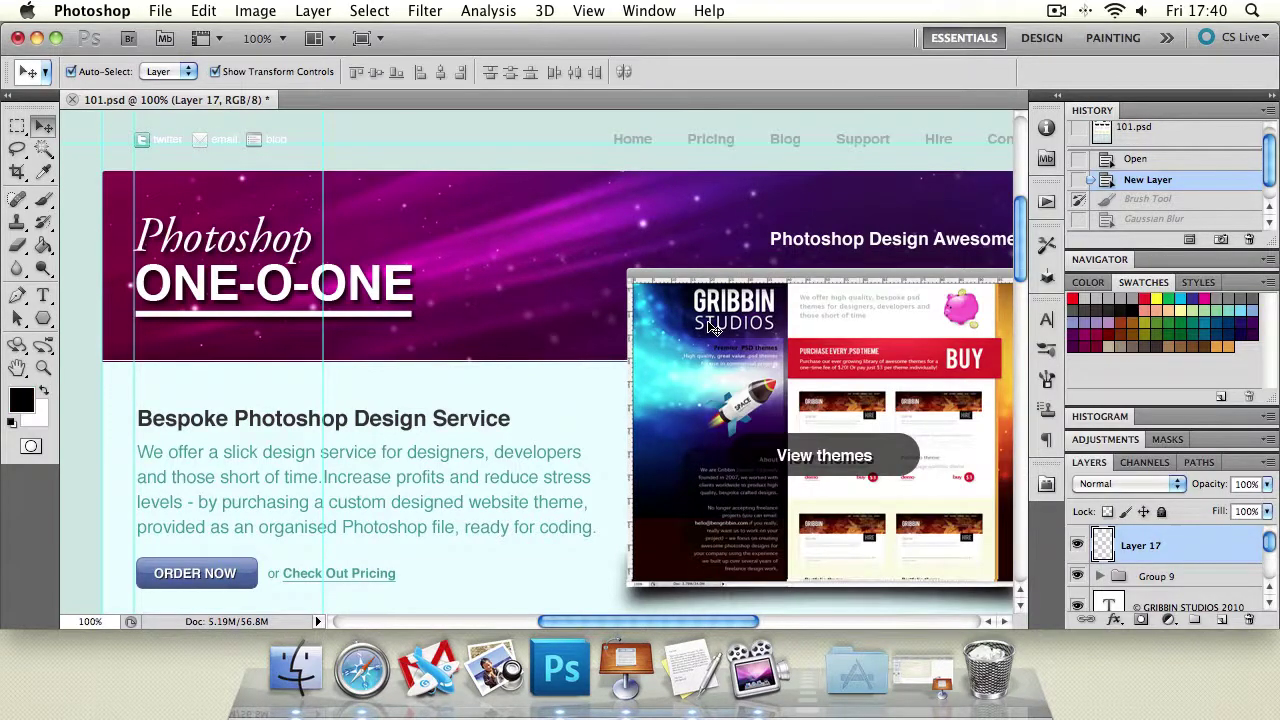
click(43, 393)
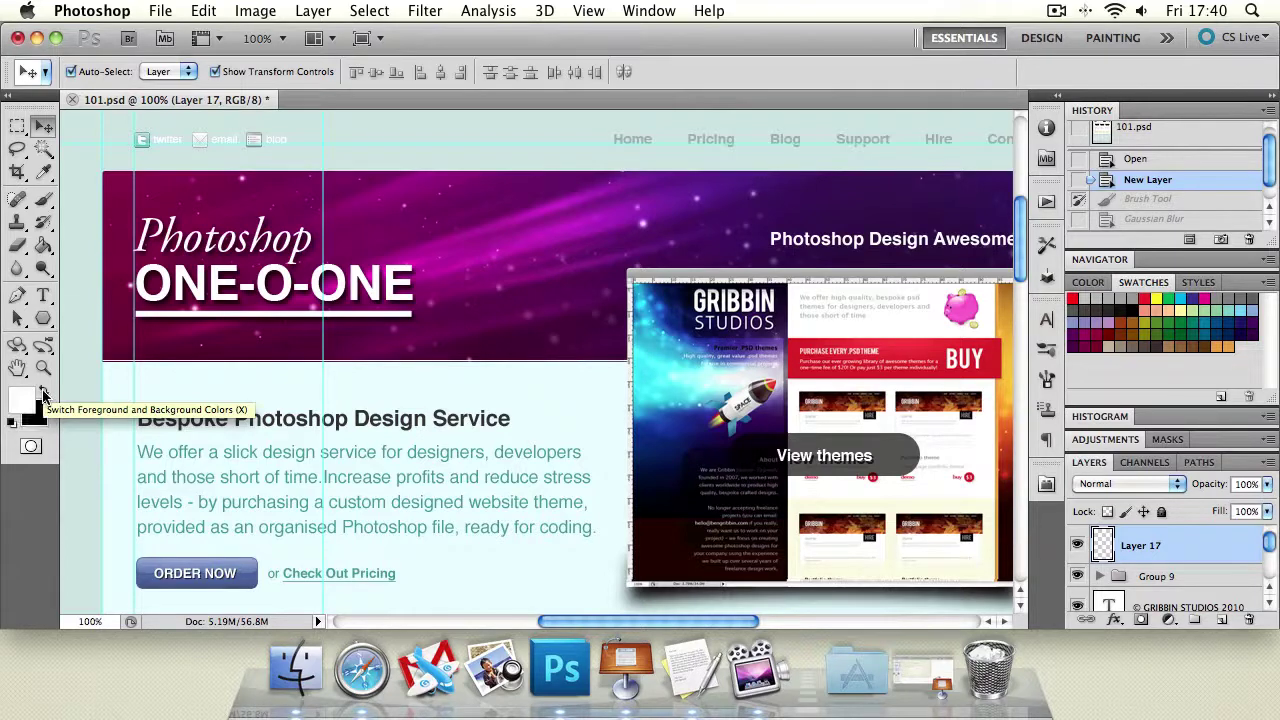
click(43, 393)
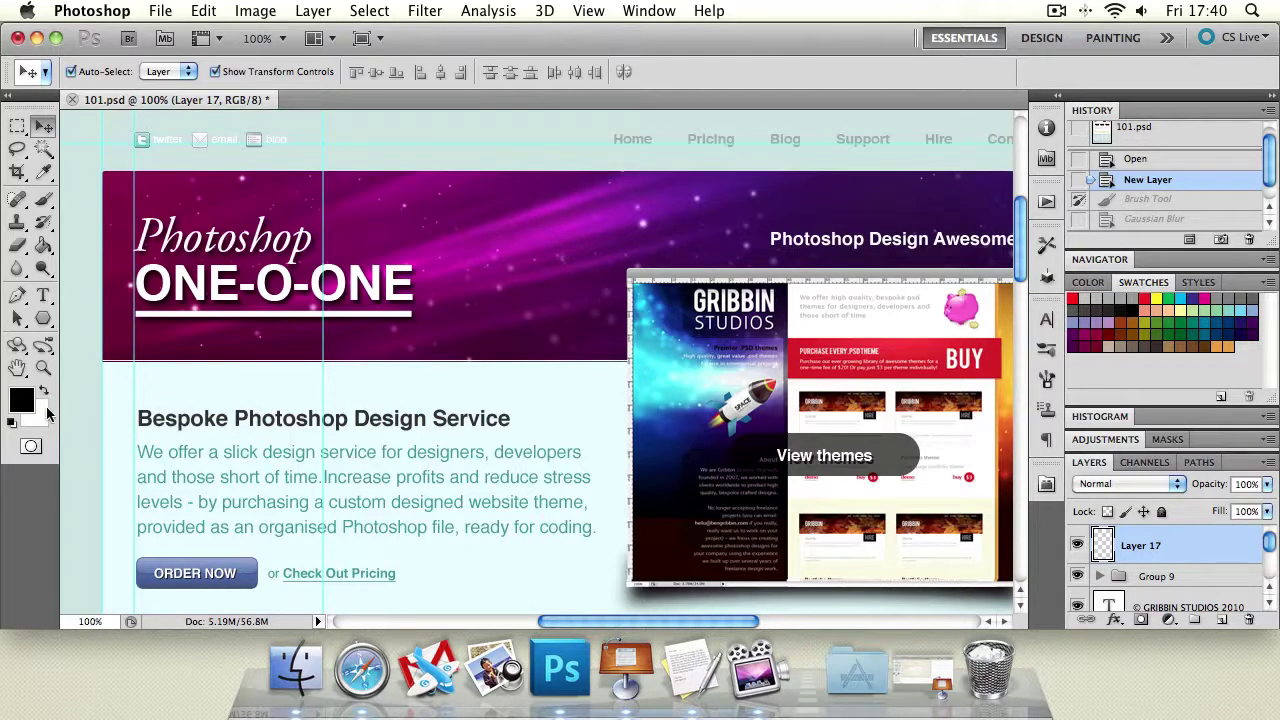
key(x)
key(x)
key(x)
key(x)
key(x)
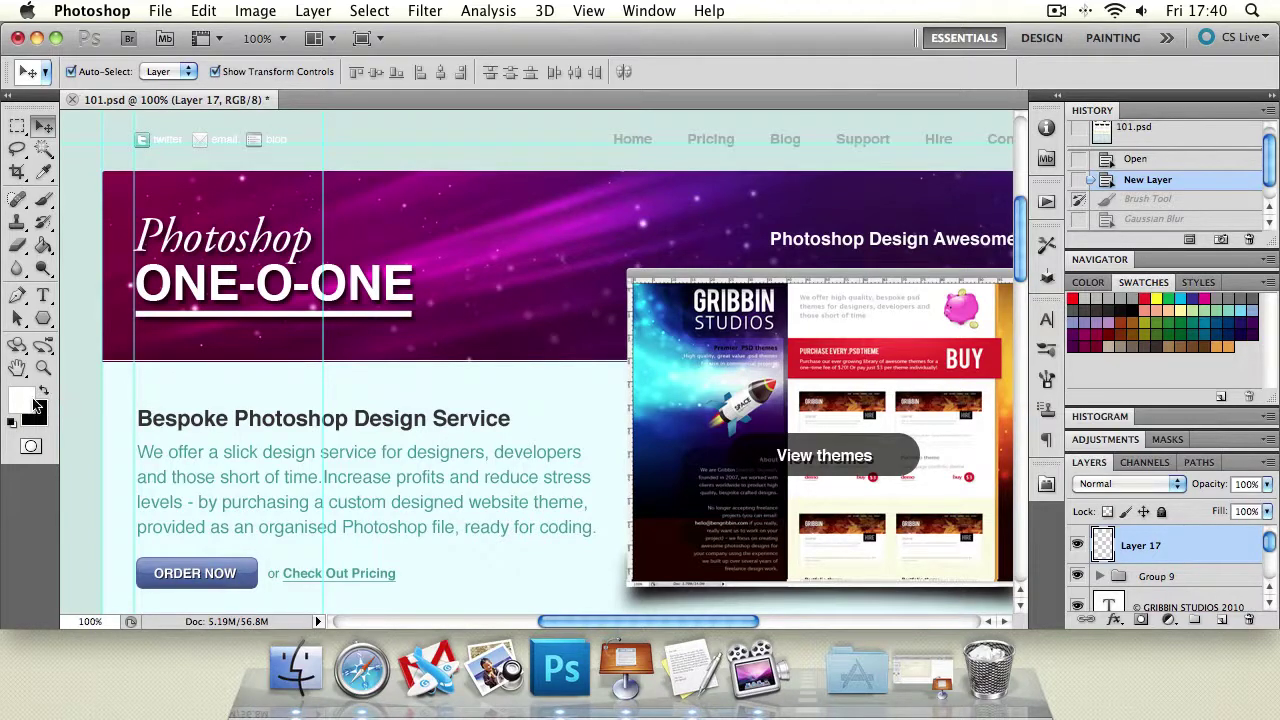
key(x)
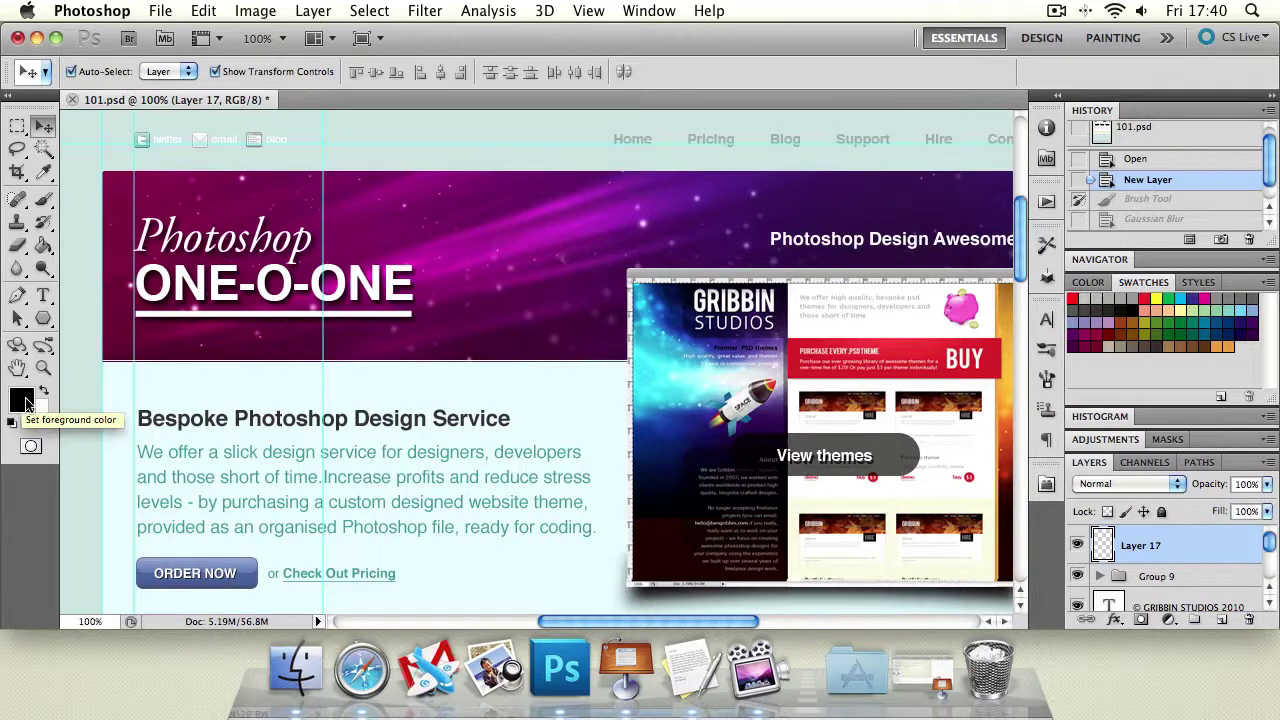
Bring up the foreground color picker over the middle of the canvas and choose the saturated blue 0036ff
click(27, 403)
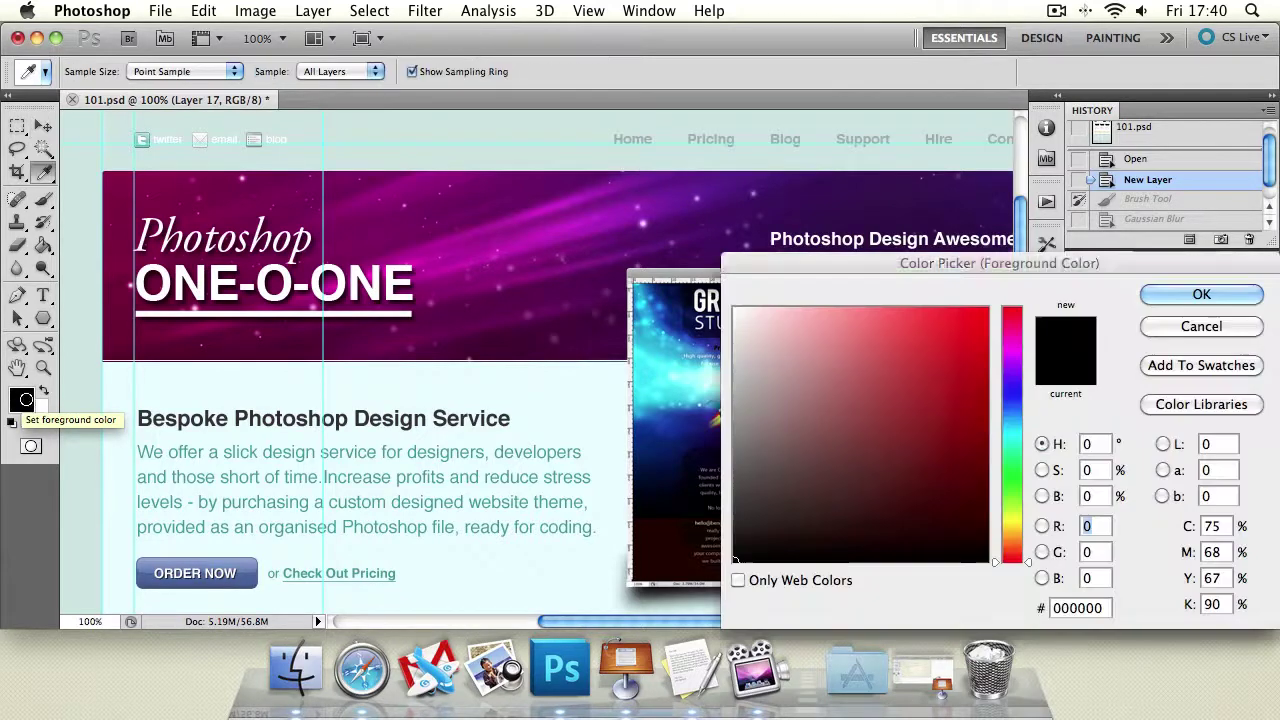
drag(906, 248, 535, 193)
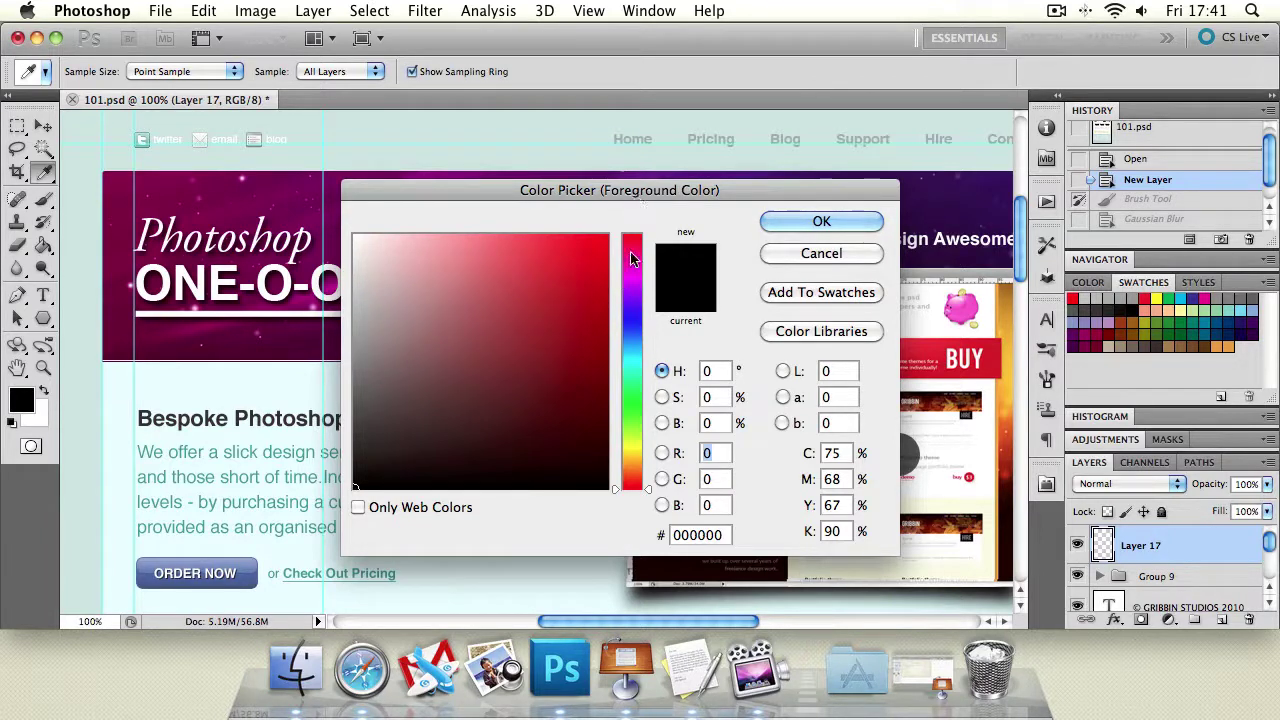
drag(632, 258, 433, 252)
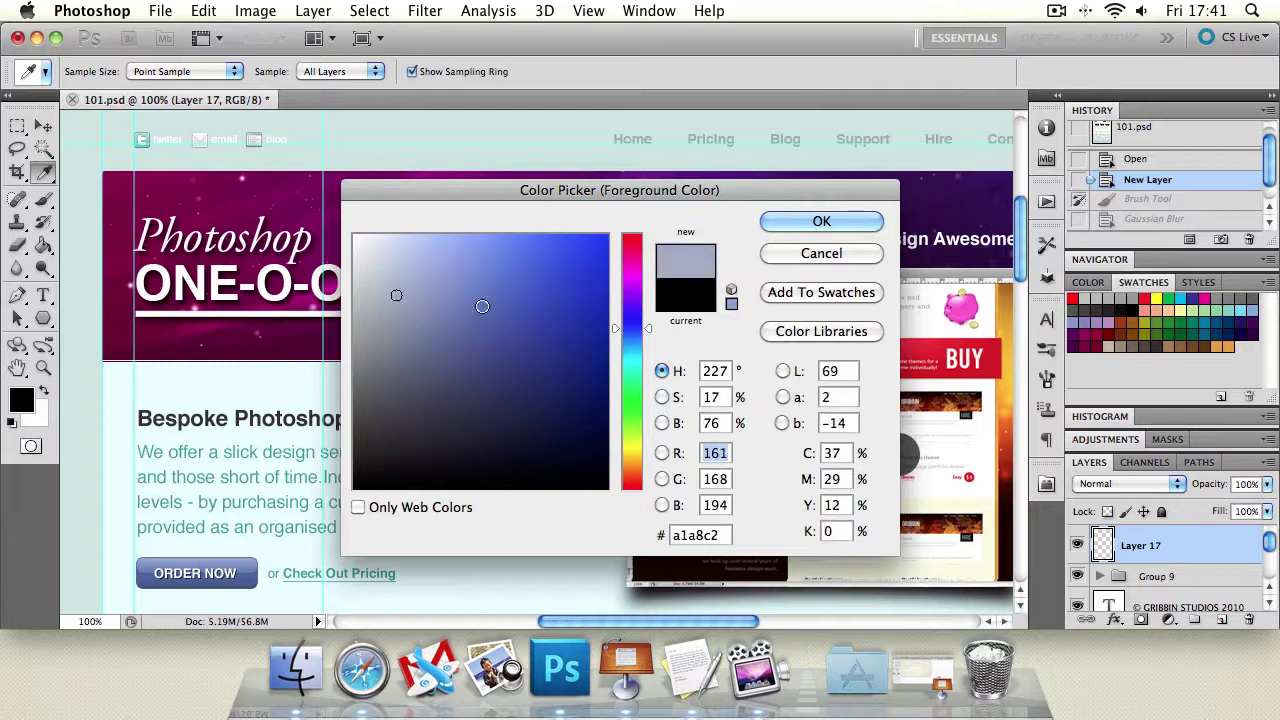
mouse_move(391, 294)
mouse_down()
mouse_move(500, 357)
mouse_move(500, 282)
mouse_move(457, 239)
mouse_move(471, 243)
mouse_move(526, 371)
mouse_move(634, 491)
mouse_move(352, 233)
mouse_move(414, 209)
mouse_move(613, 233)
mouse_move(492, 312)
mouse_move(431, 403)
mouse_move(500, 286)
mouse_move(571, 268)
mouse_move(619, 232)
mouse_up()
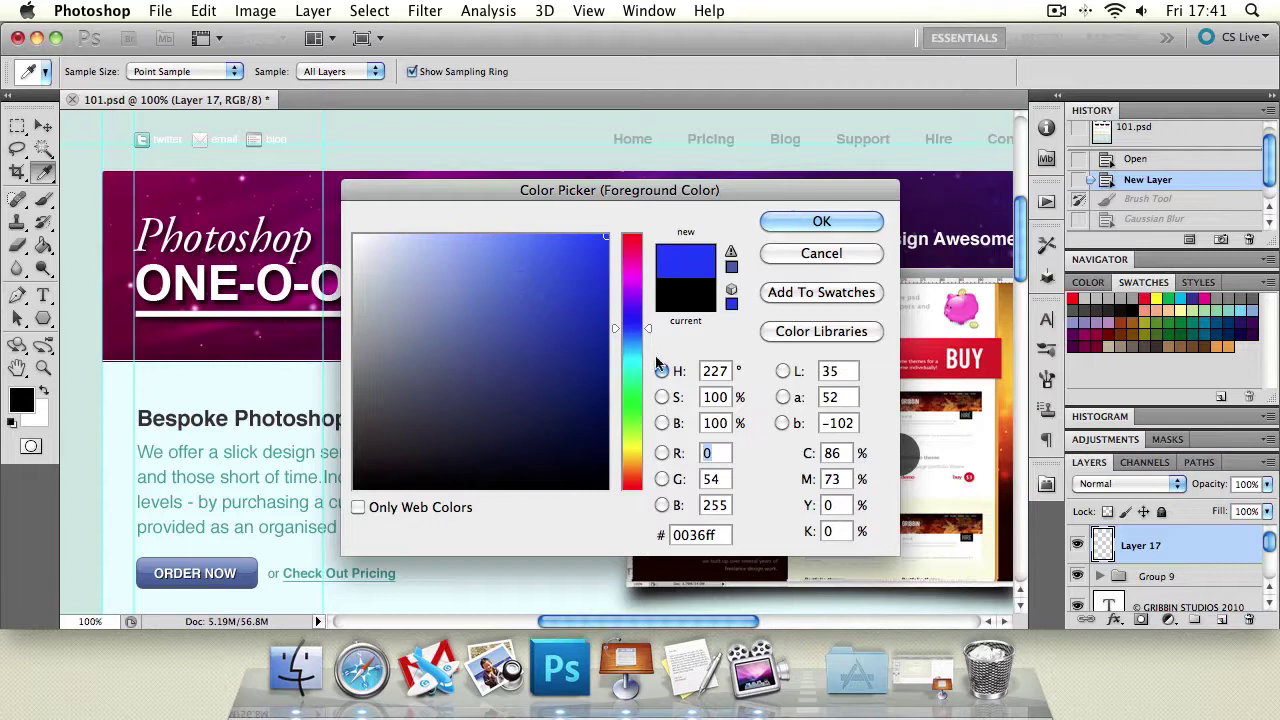
Switch the color picker to its red-channel mode and choose black, 000000
click(661, 453)
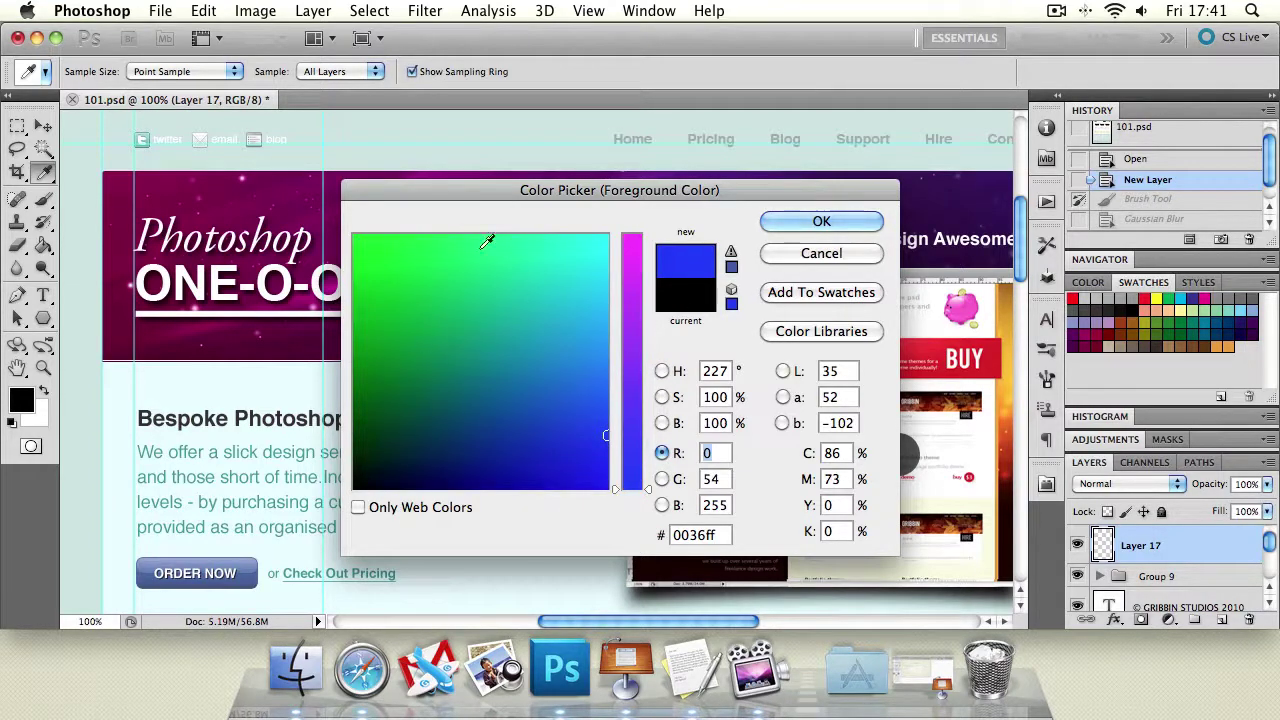
drag(642, 486, 646, 514)
mouse_move(610, 437)
mouse_down()
mouse_move(553, 438)
mouse_move(305, 519)
mouse_up()
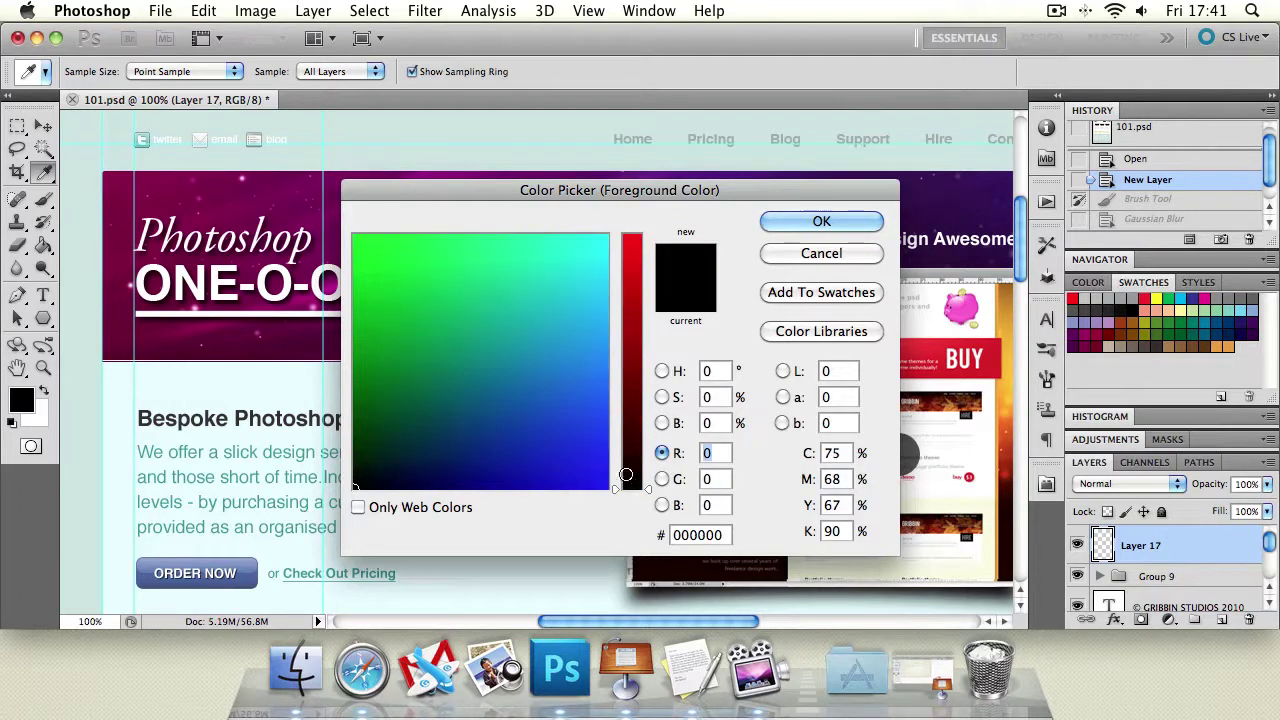
Compare the color picker's Lab lightness, hue, saturation, brightness and RGB channel modes, finishing in hue mode
click(782, 372)
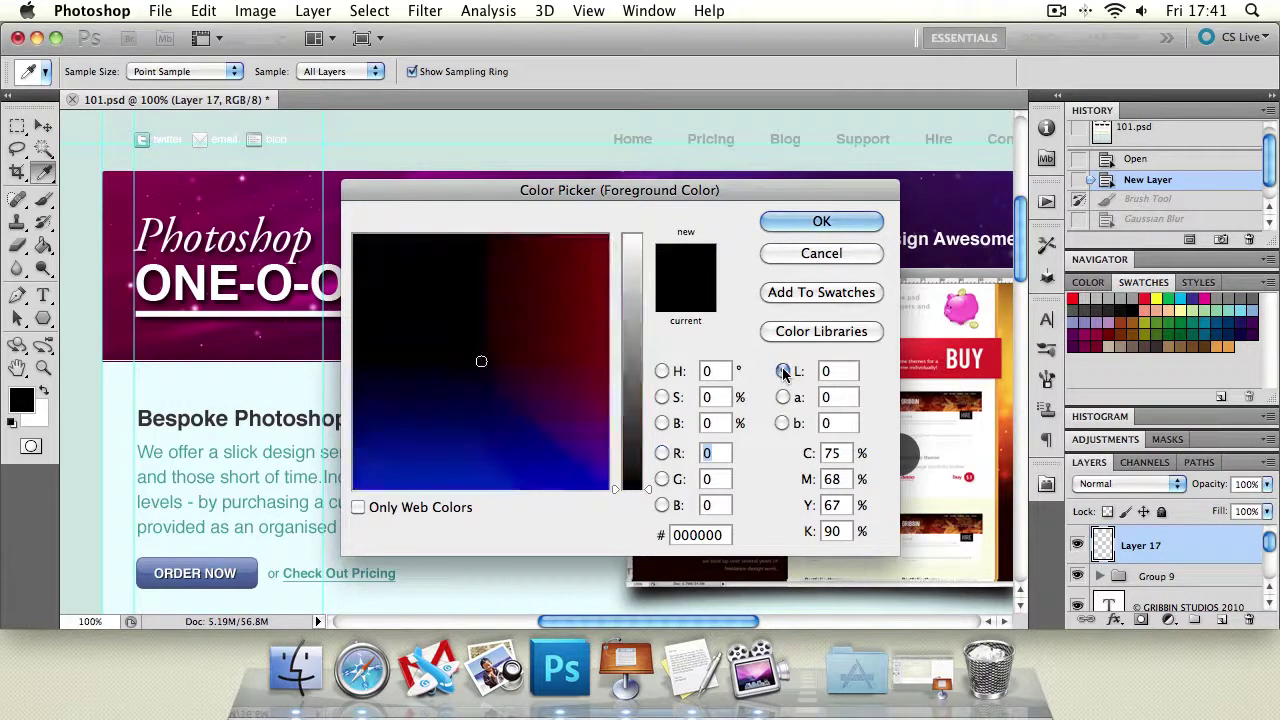
click(661, 372)
click(661, 397)
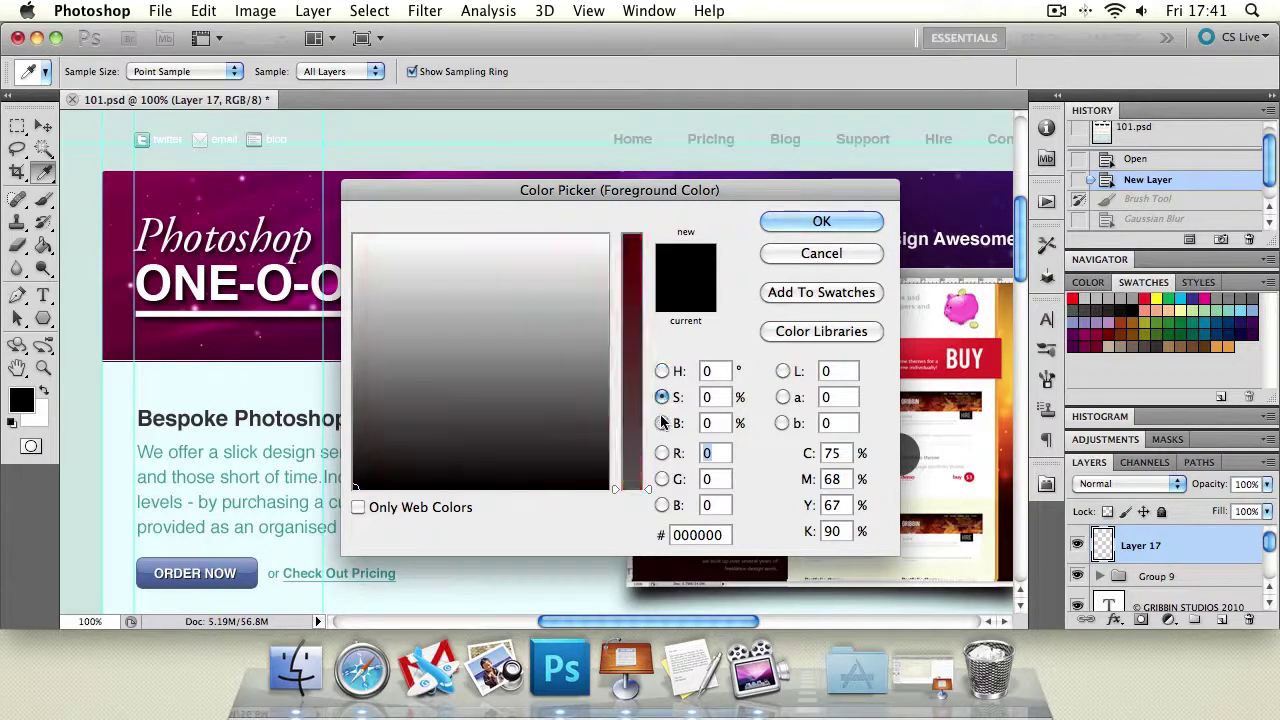
click(661, 423)
click(661, 453)
click(661, 479)
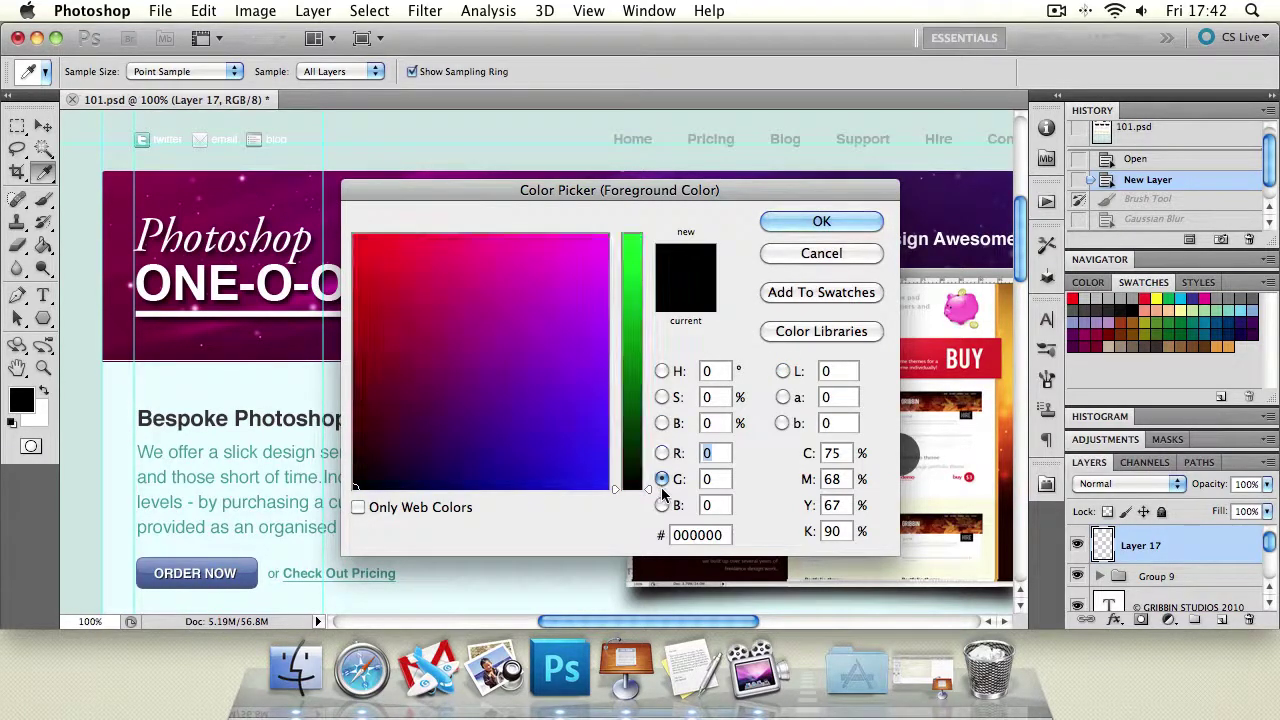
click(661, 505)
click(661, 372)
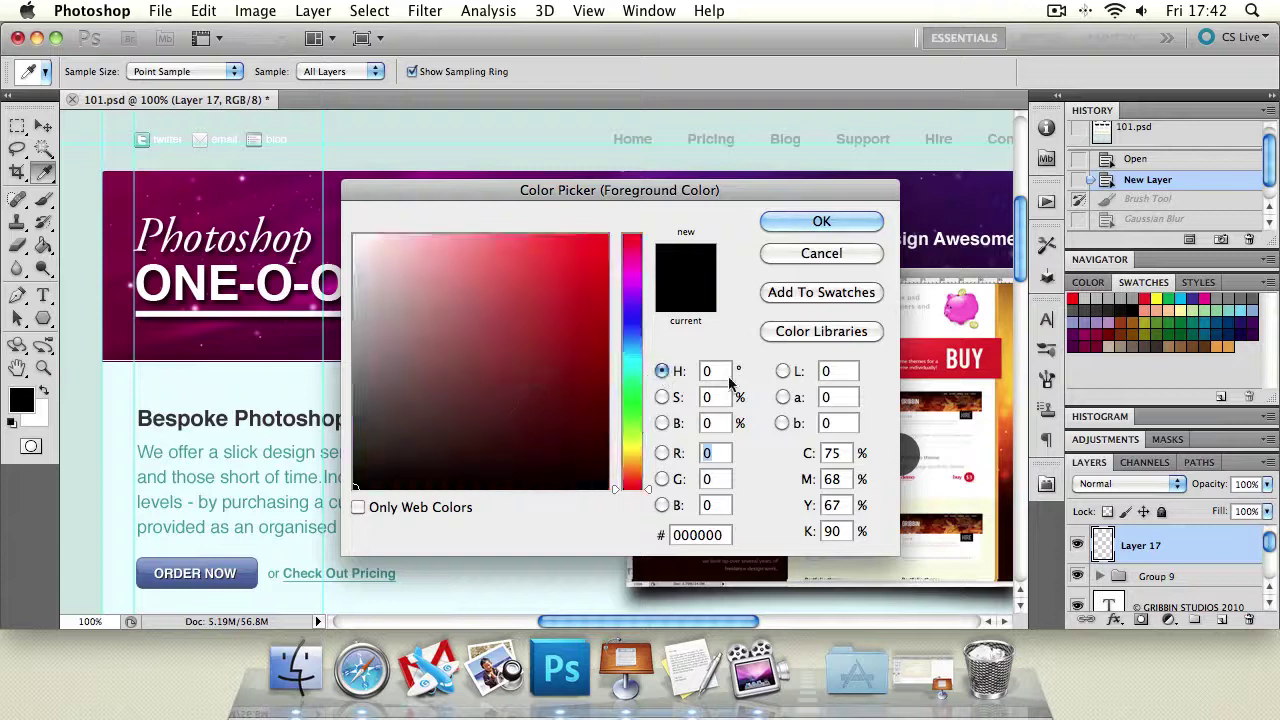
Set the foreground color to pure red, ff0000
drag(629, 258, 629, 220)
click(594, 244)
drag(594, 244, 637, 228)
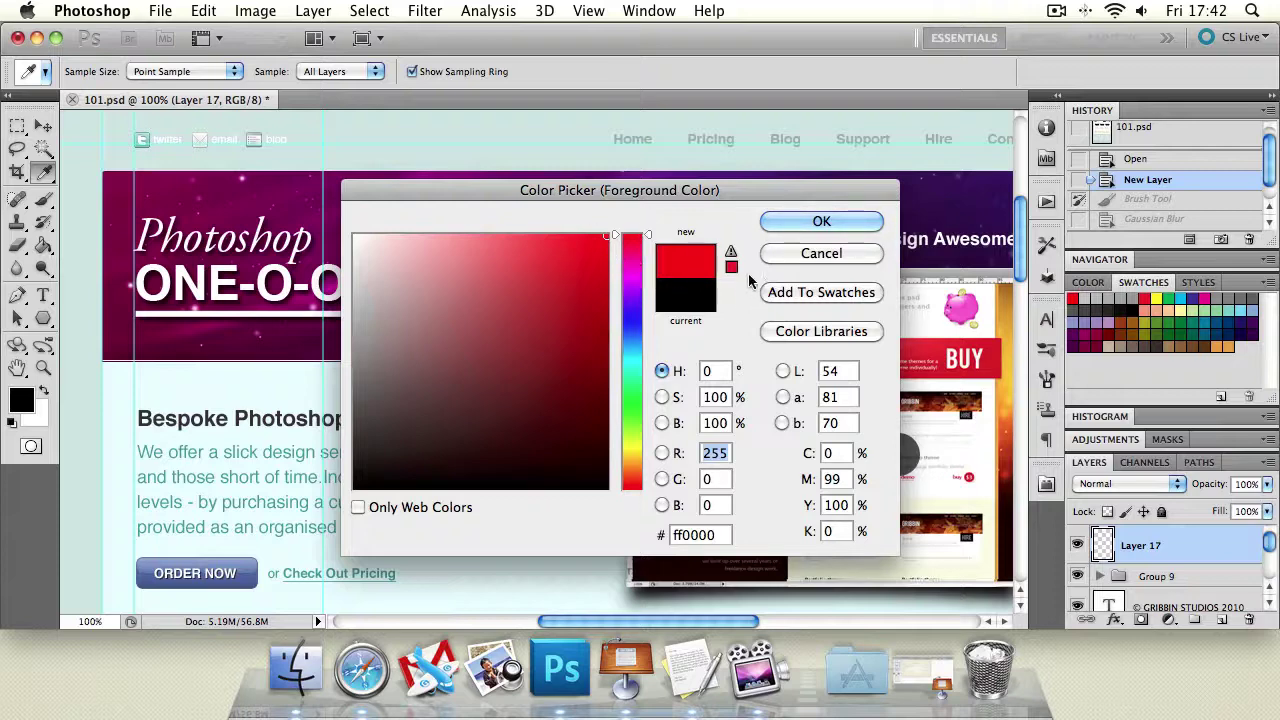
click(815, 226)
key(v)
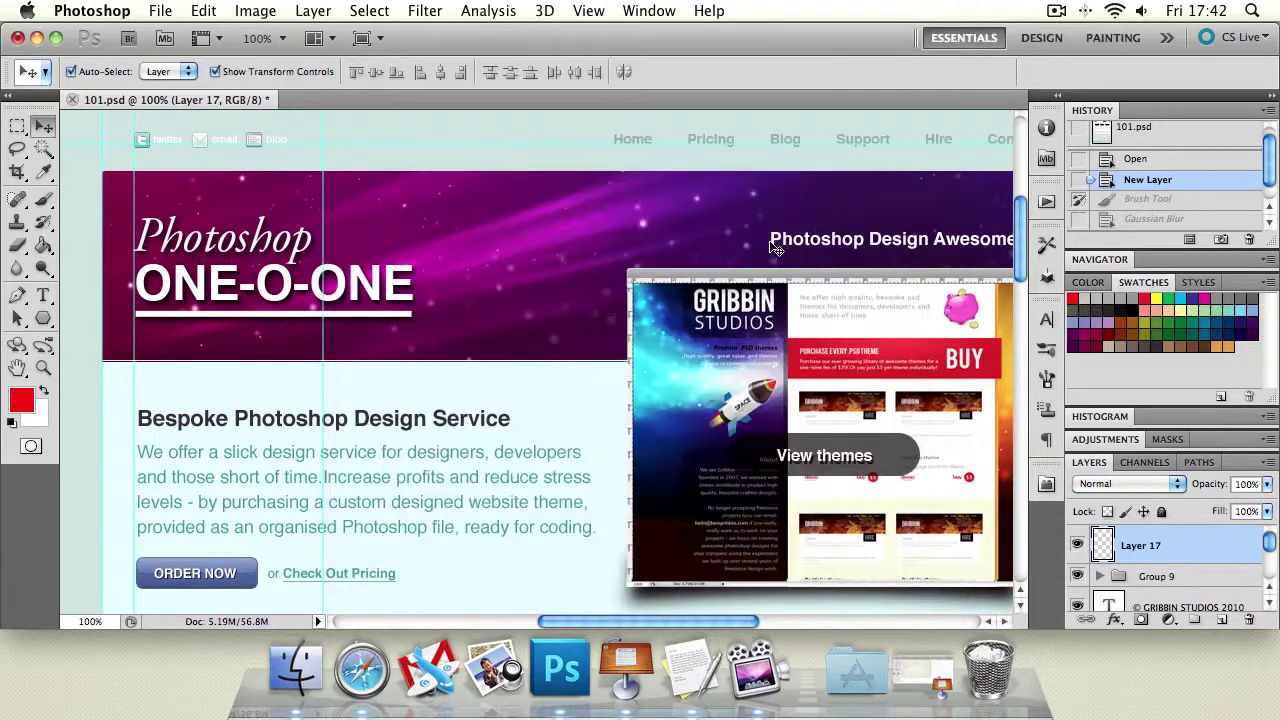
Move red to the background color and set the foreground color to blue, 0c00ff
click(44, 395)
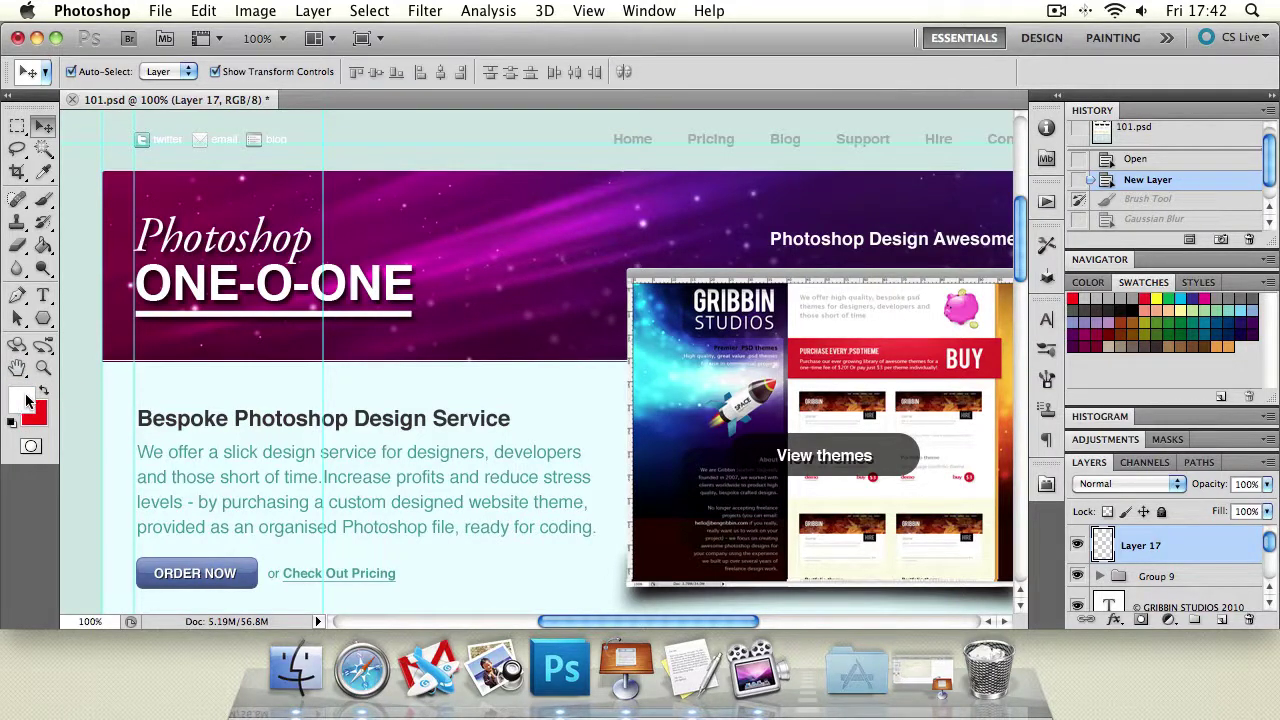
click(26, 401)
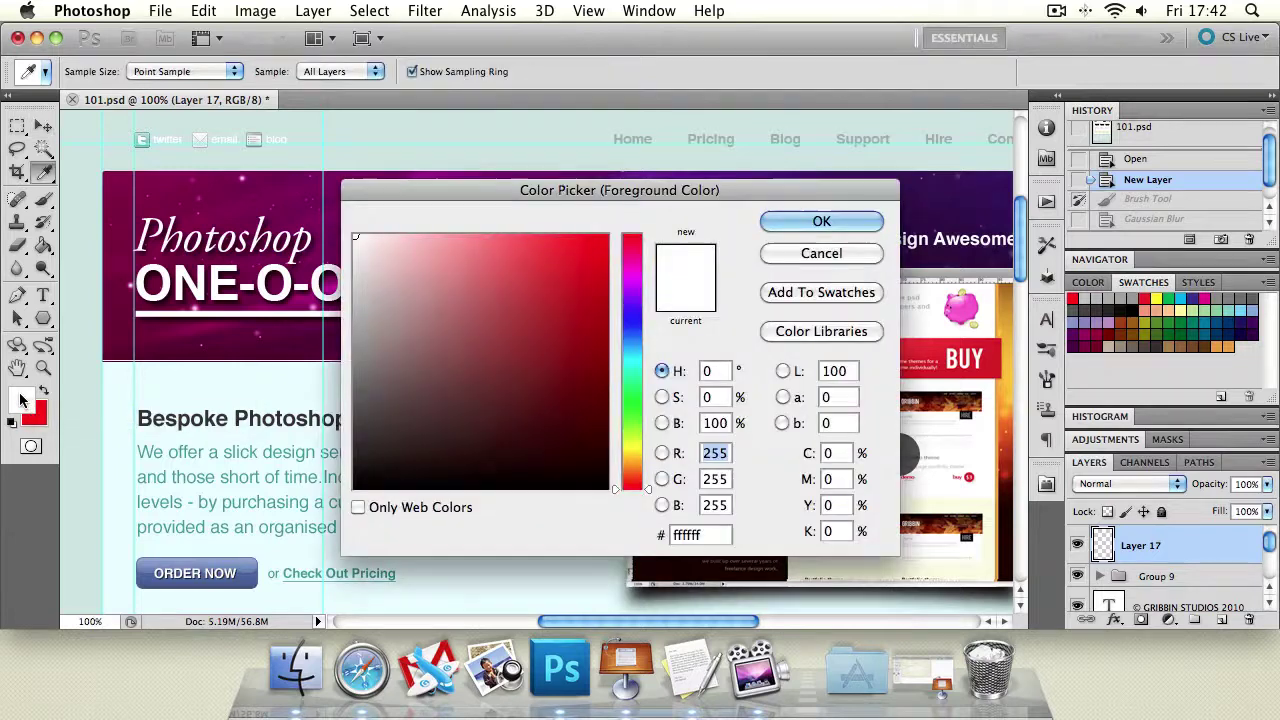
click(642, 322)
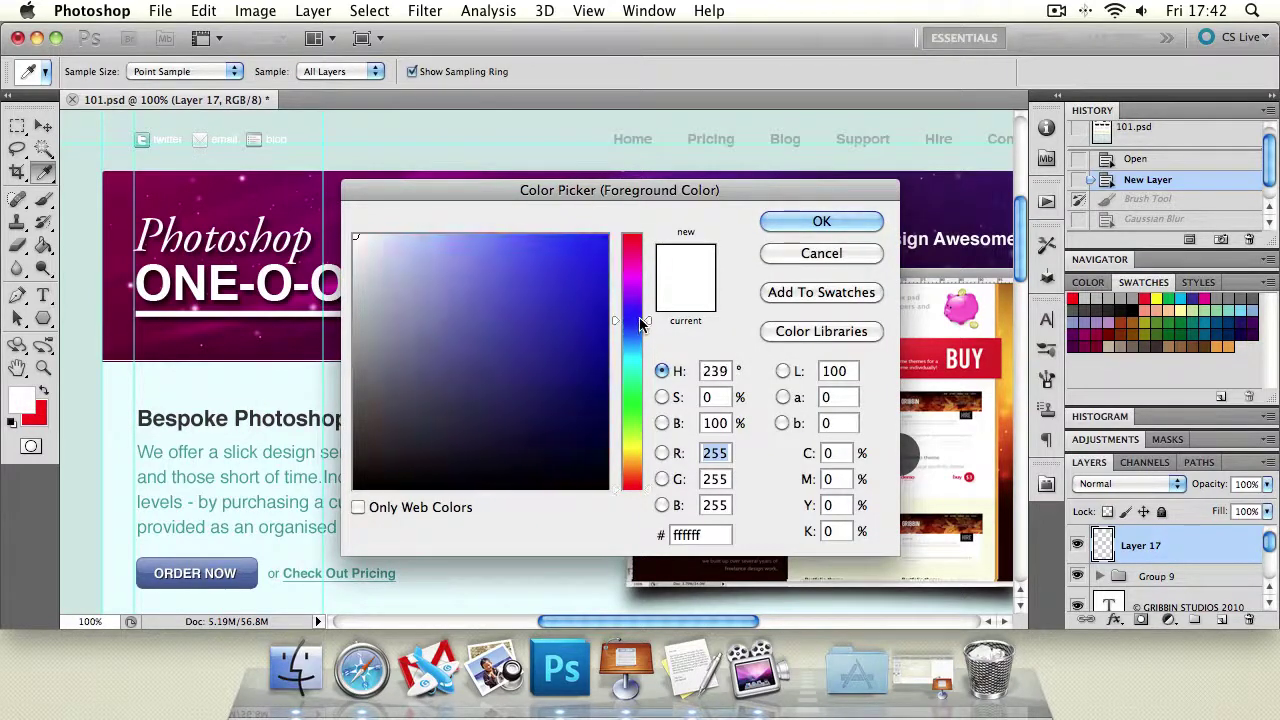
drag(563, 289, 606, 236)
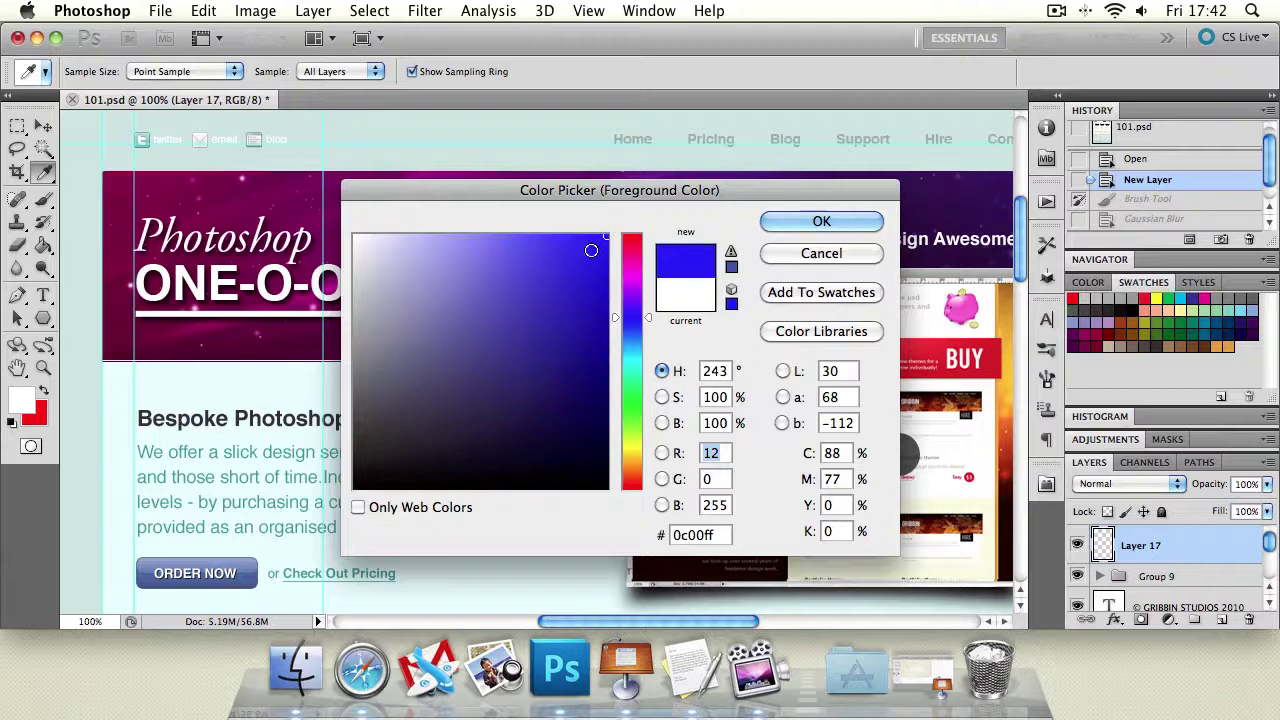
click(821, 221)
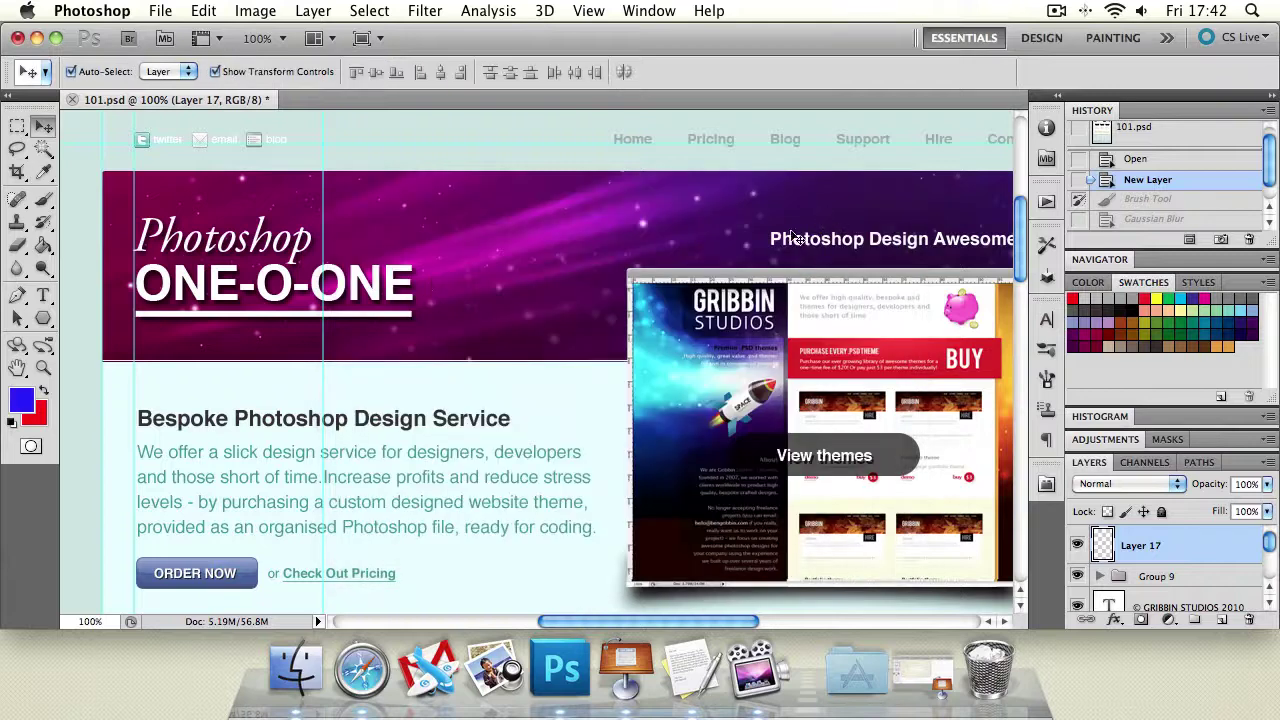
Swap the foreground and background colors repeatedly, ending with red in the foreground and blue in the background
click(43, 392)
click(43, 392)
click(43, 393)
click(44, 394)
click(44, 395)
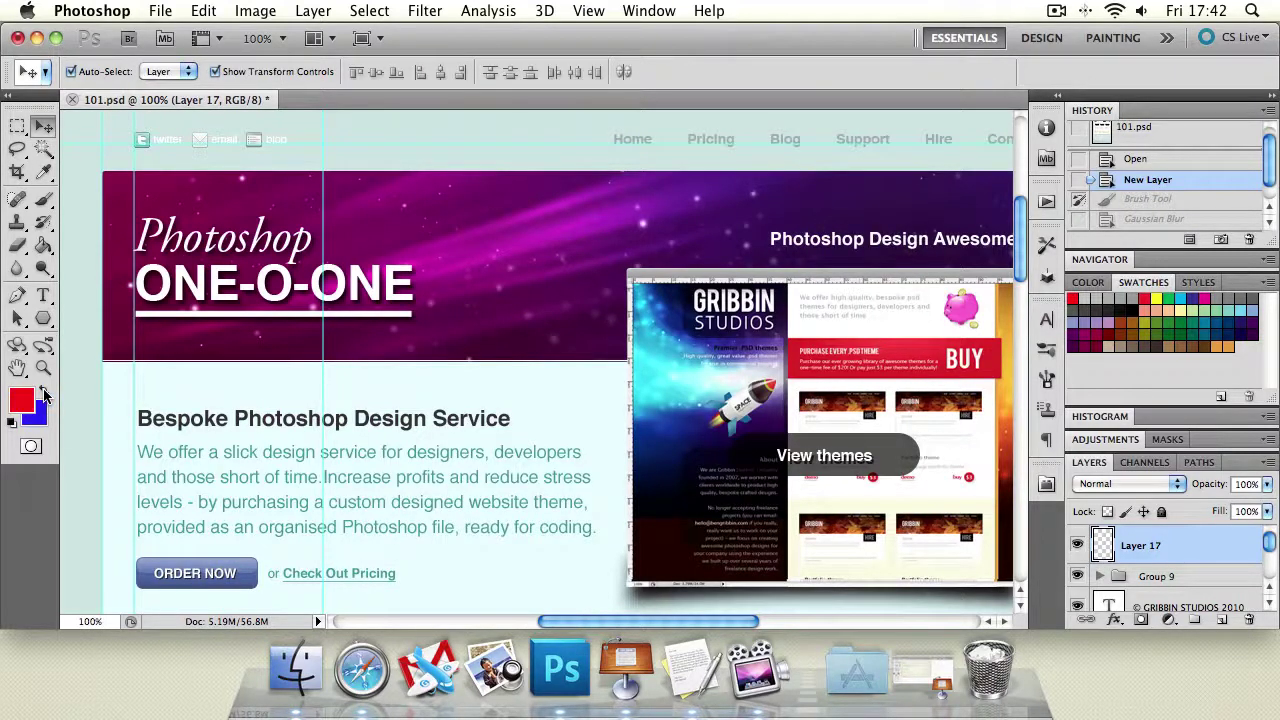
Paint a red and a blue 24 px brush dab side by side above the "Bespoke Photoshop Design Service" heading
click(40, 200)
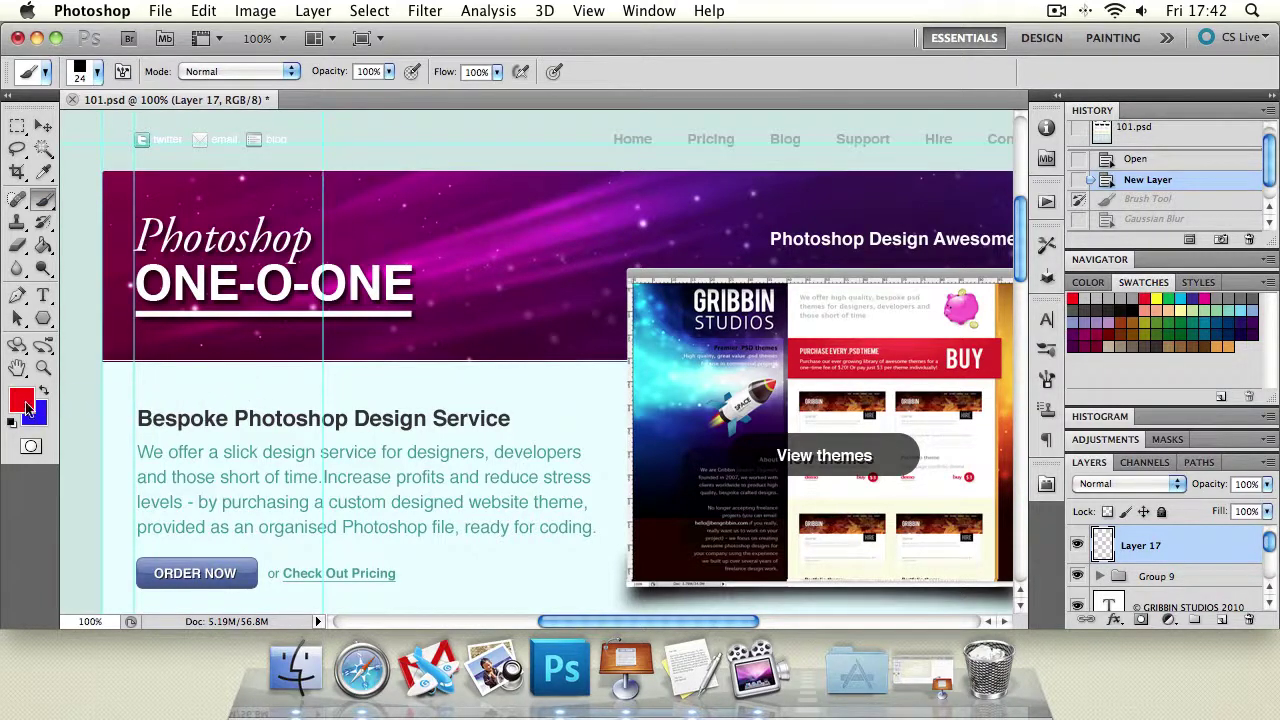
click(211, 378)
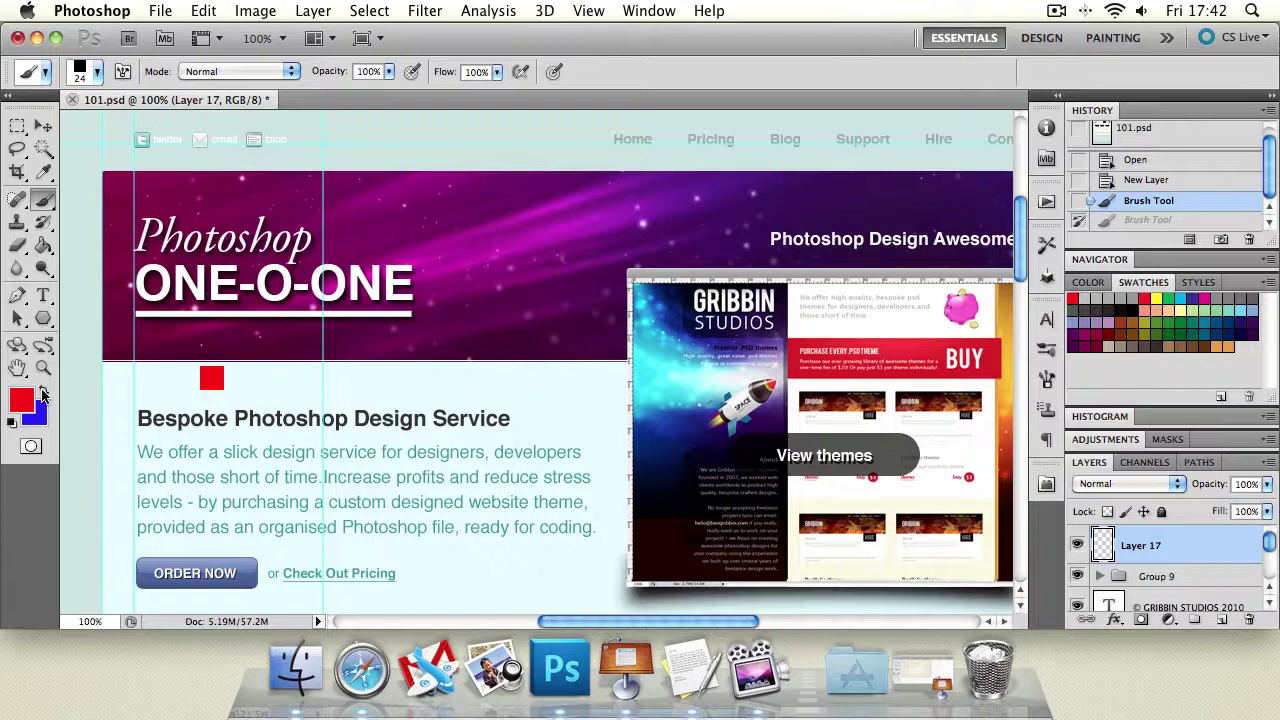
click(43, 395)
click(246, 378)
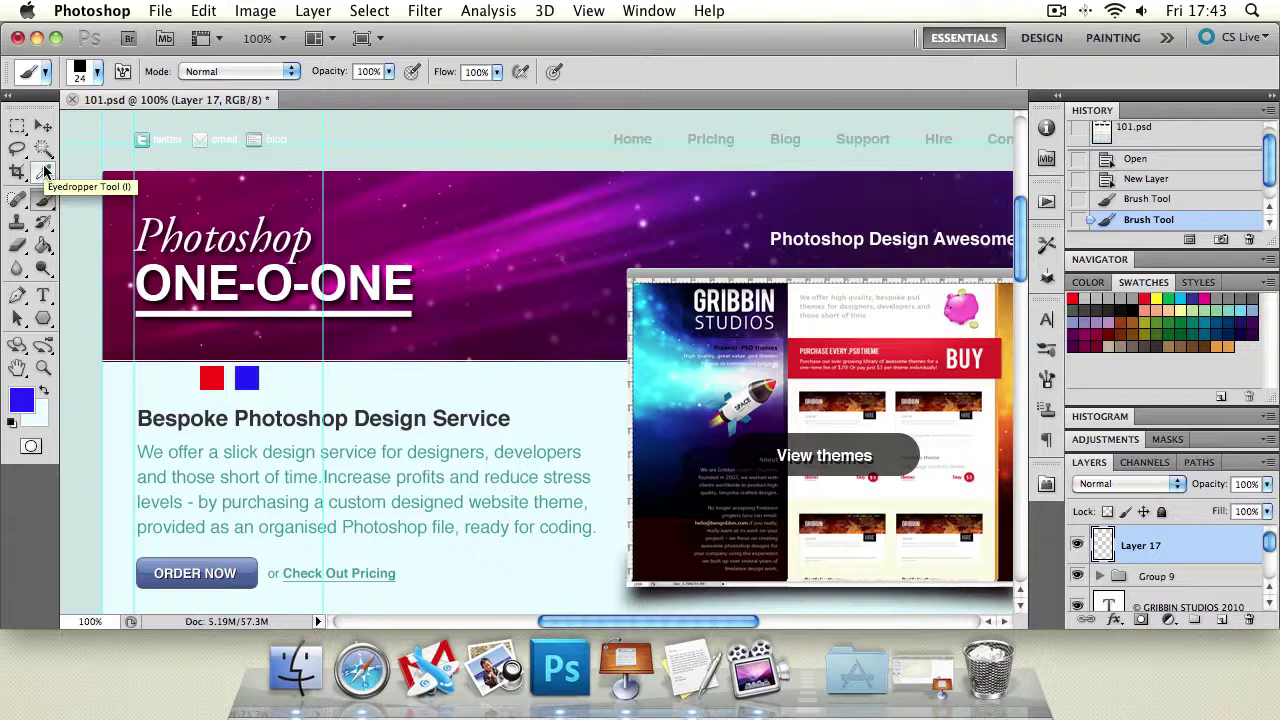
Open the recently used photo IMG_0513.jpg
click(163, 12)
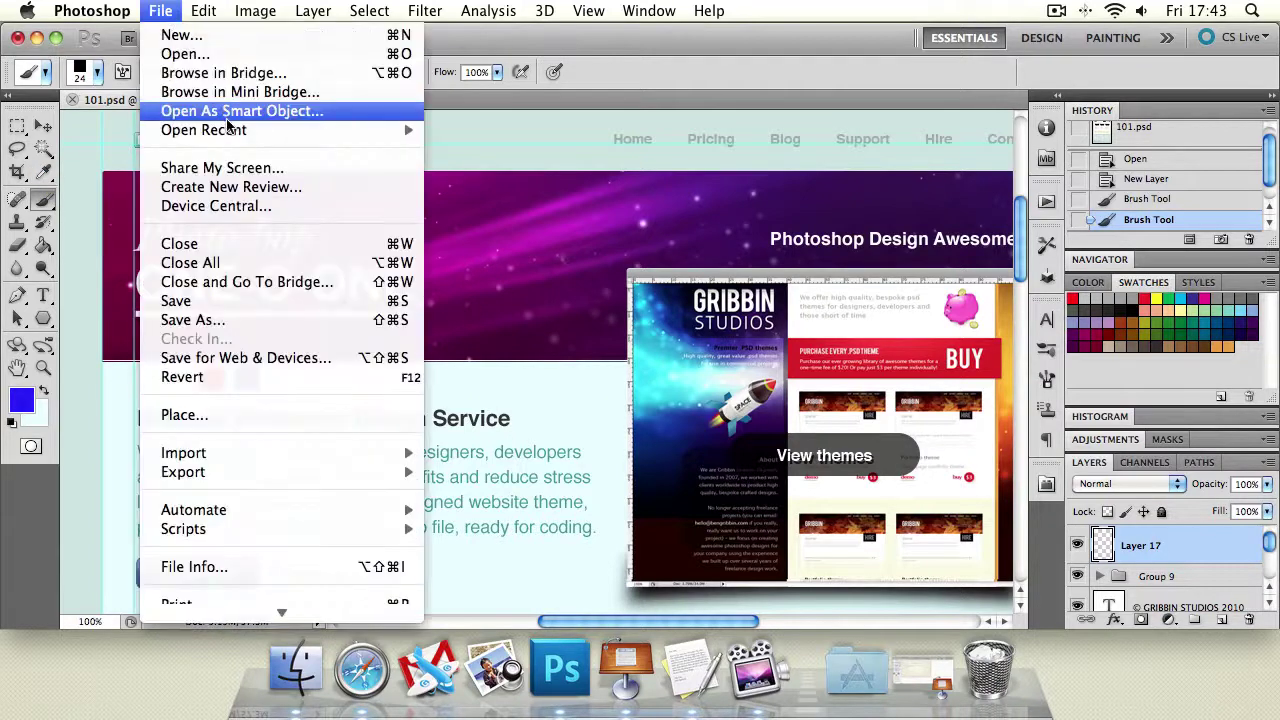
mouse_move(235, 130)
click(466, 131)
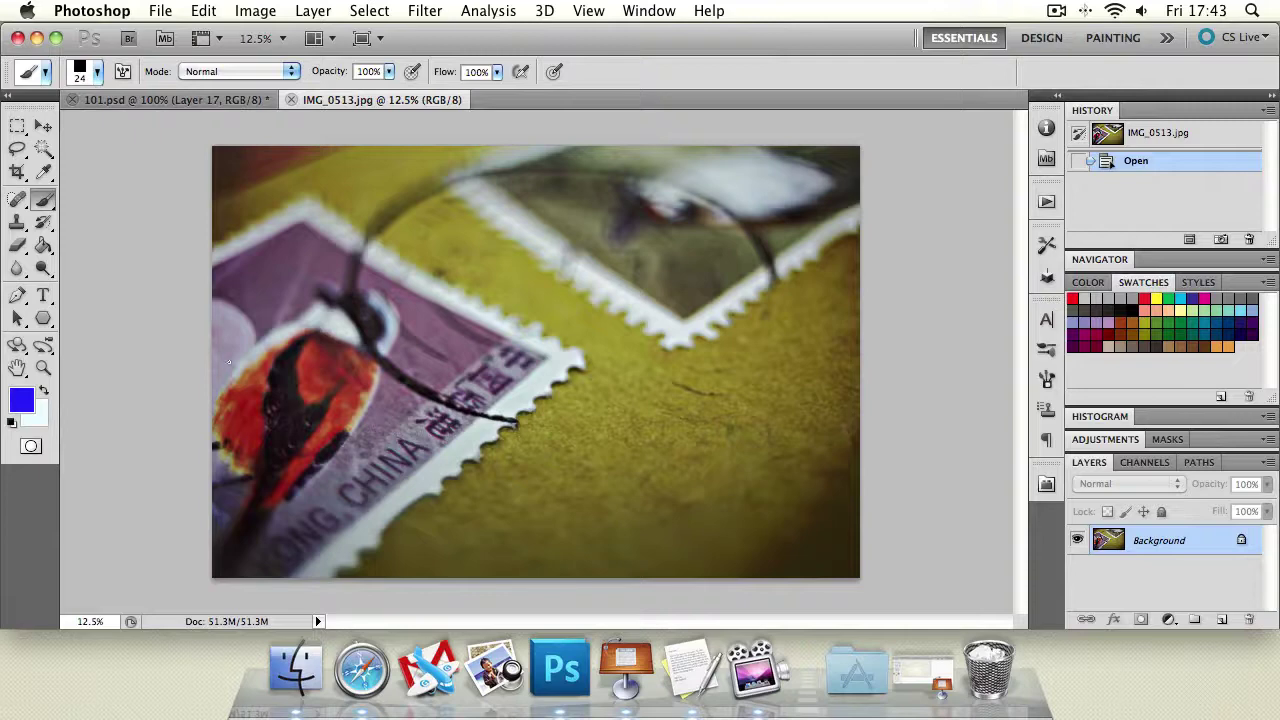
Outline the purple background around the stamp's bird as a closed selection with the Polygonal Lasso, feather 0 px
click(43, 367)
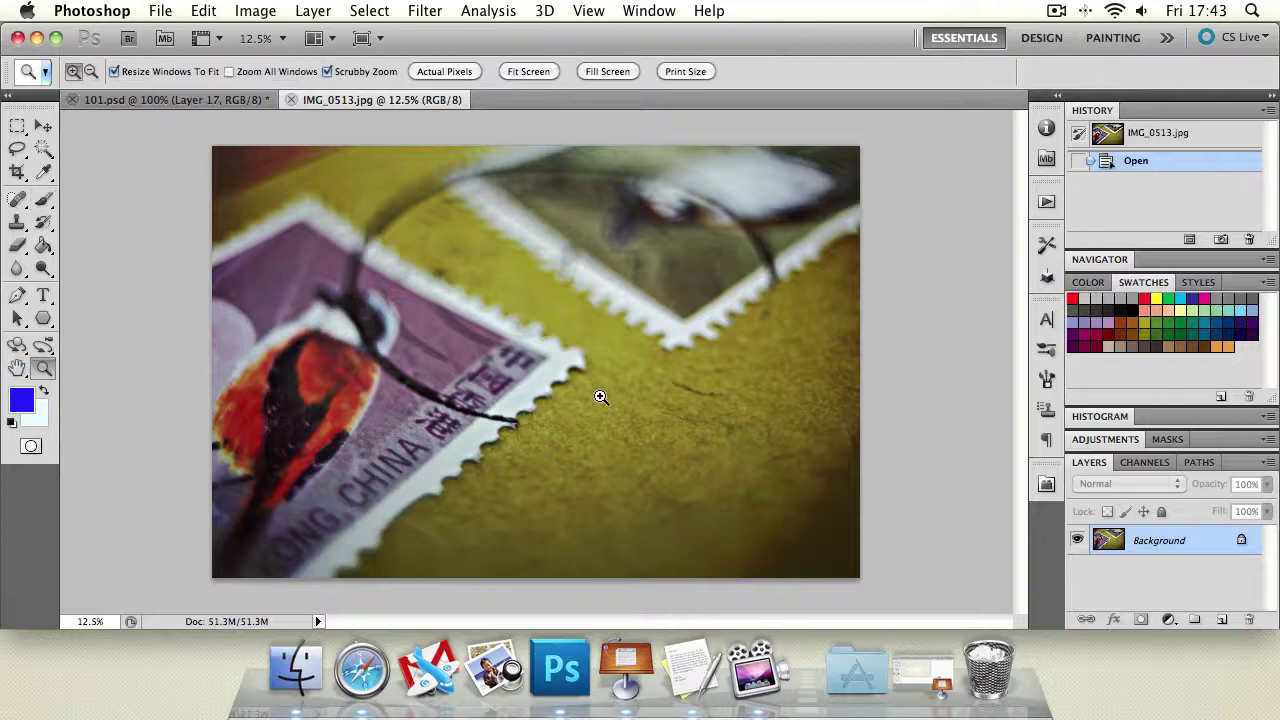
click(436, 365)
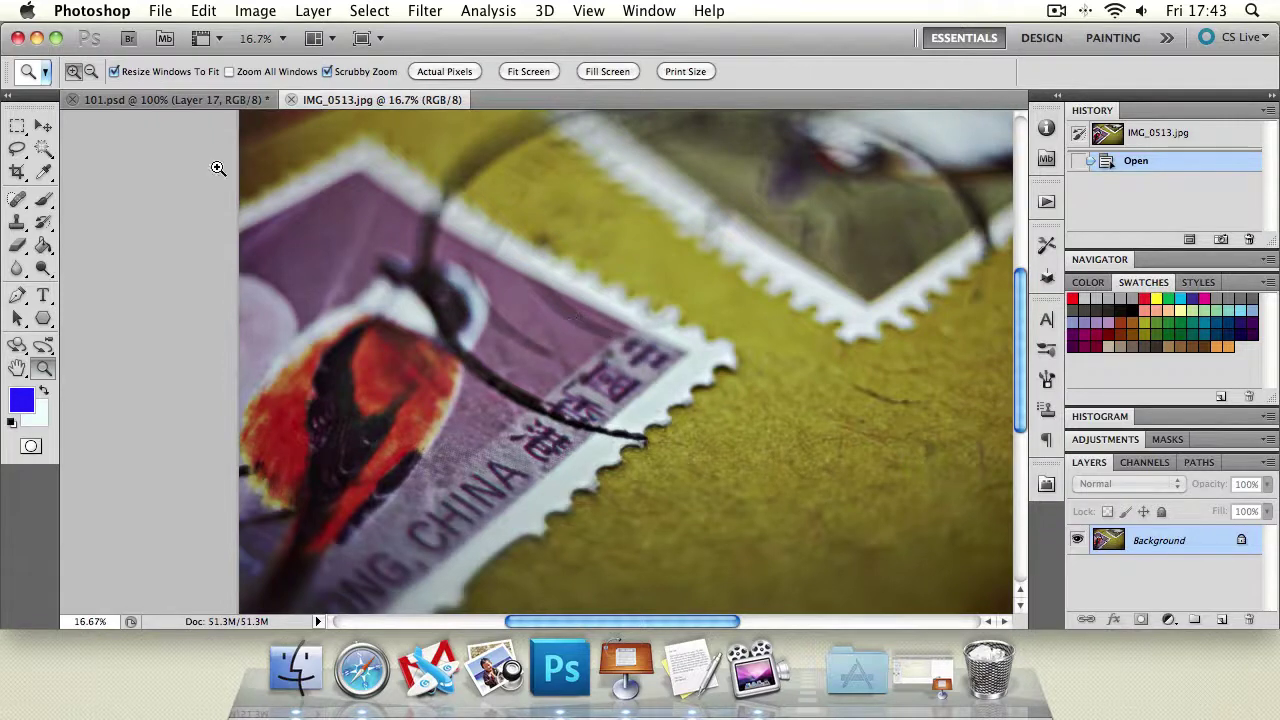
drag(18, 155, 90, 166)
click(240, 228)
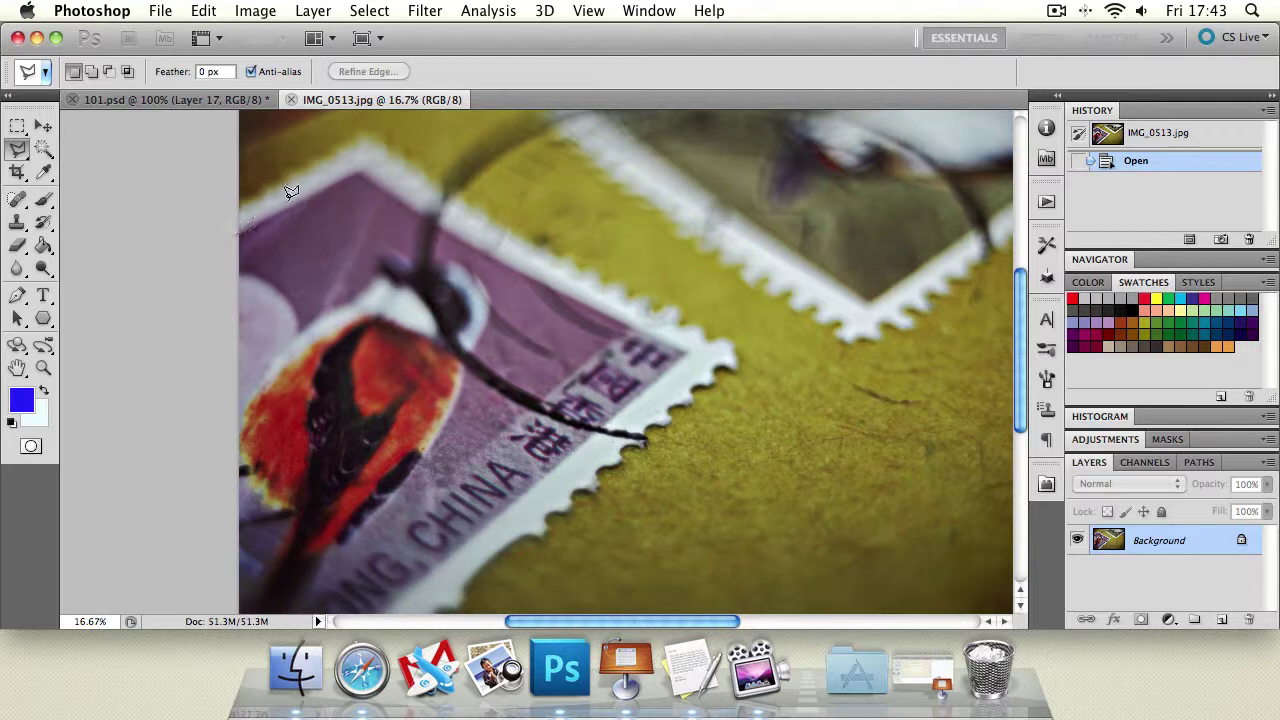
click(360, 166)
click(418, 212)
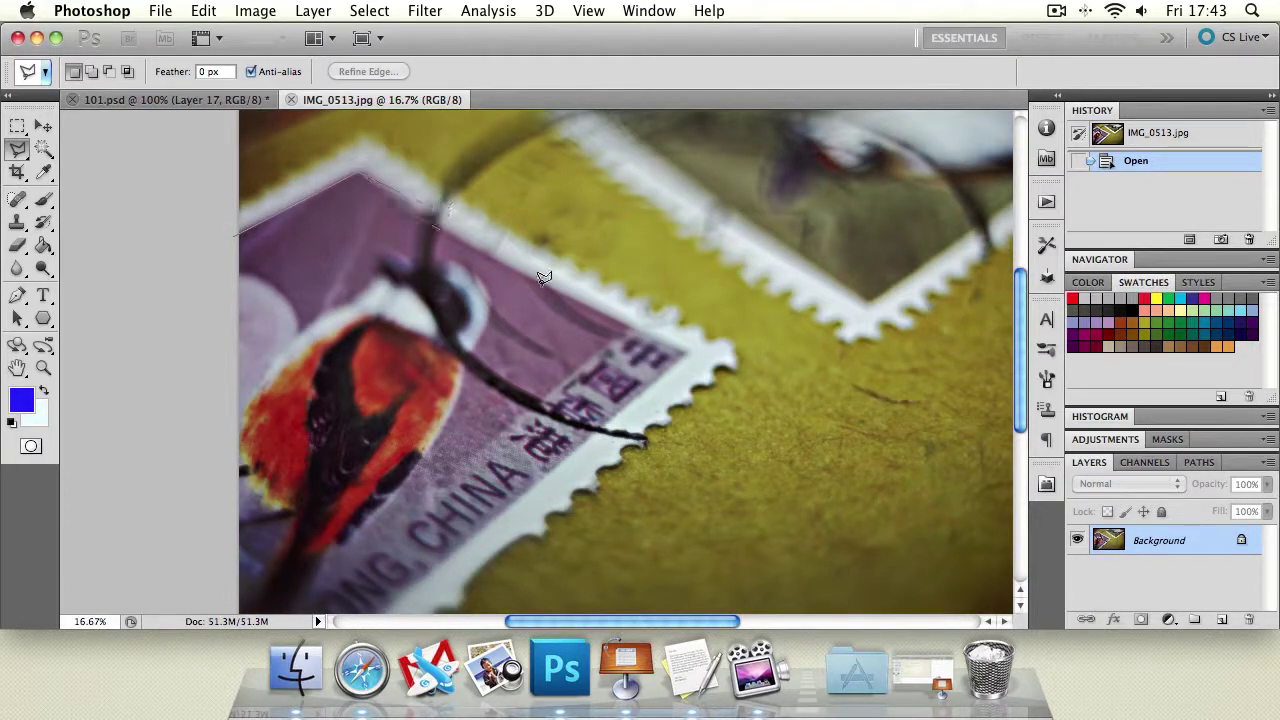
click(628, 322)
mouse_move(487, 348)
mouse_down()
mouse_move(486, 287)
mouse_move(468, 259)
mouse_move(426, 241)
mouse_move(422, 254)
mouse_move(389, 236)
mouse_move(380, 266)
mouse_up()
mouse_move(340, 303)
mouse_down()
mouse_move(309, 317)
mouse_move(232, 421)
mouse_move(226, 255)
mouse_up()
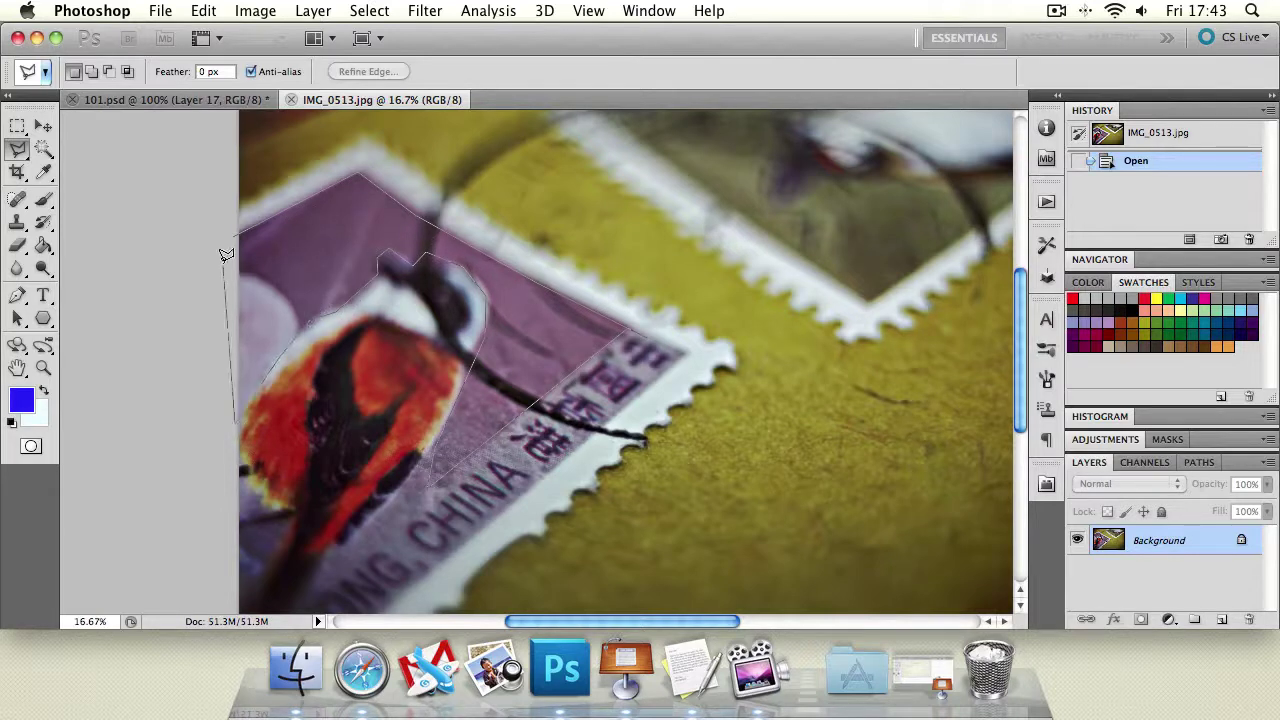
click(226, 255)
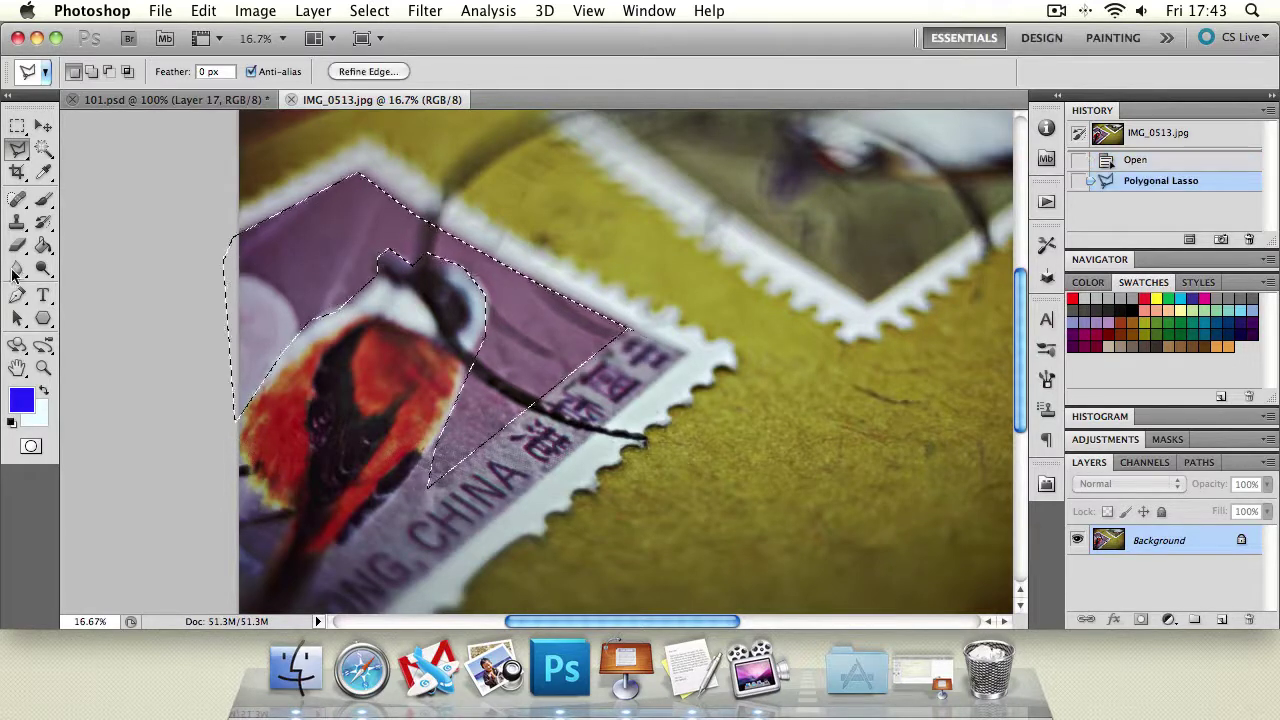
Switch to the Brush and set its size to 154 px
click(45, 203)
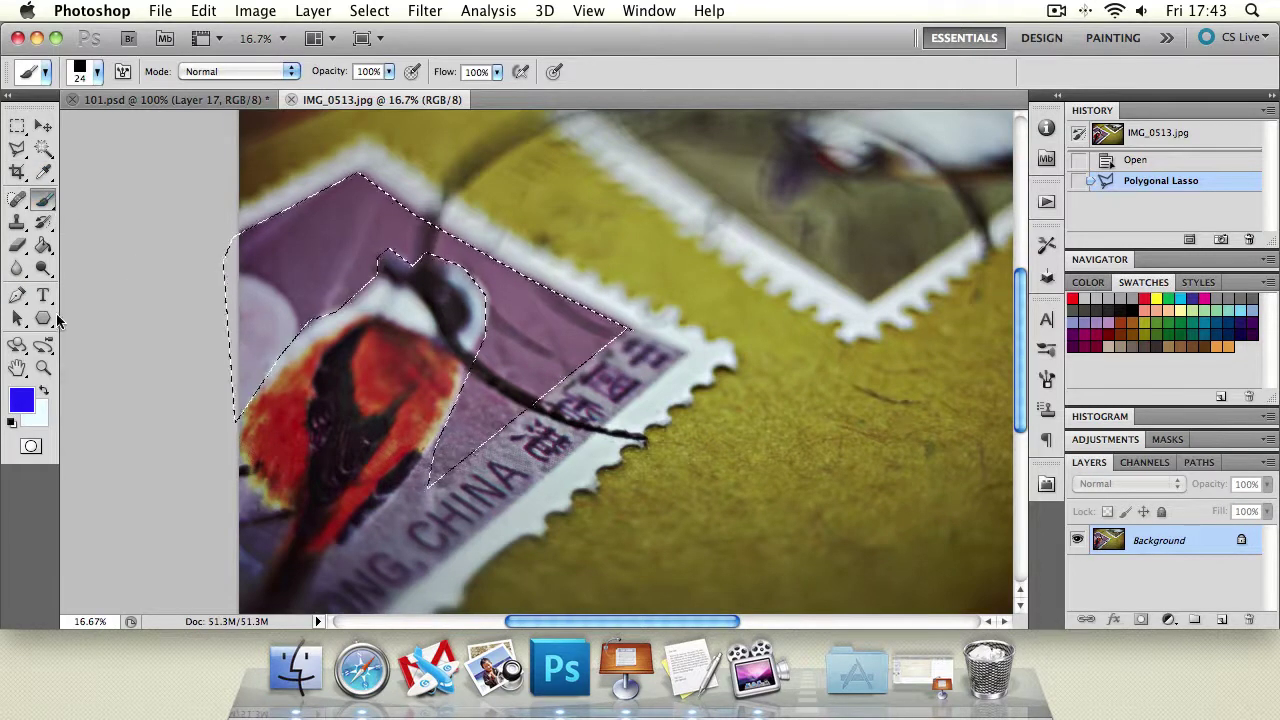
click(97, 71)
drag(50, 126, 151, 127)
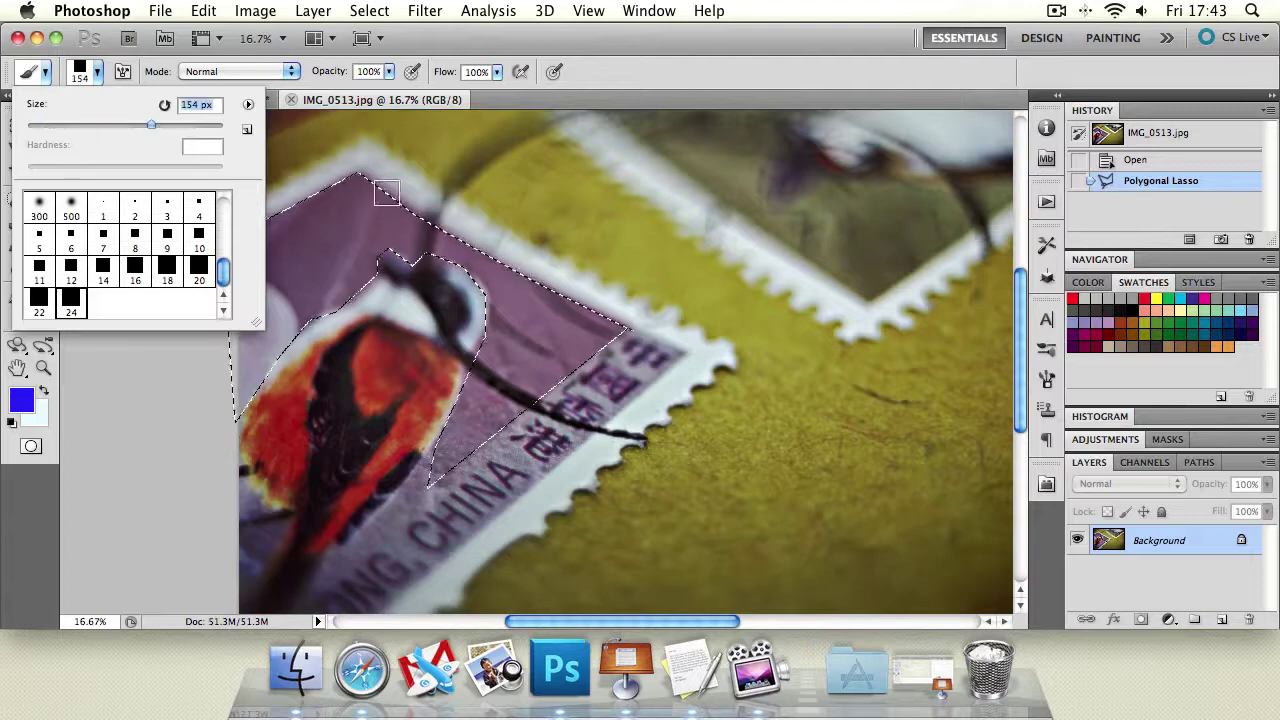
key(Return)
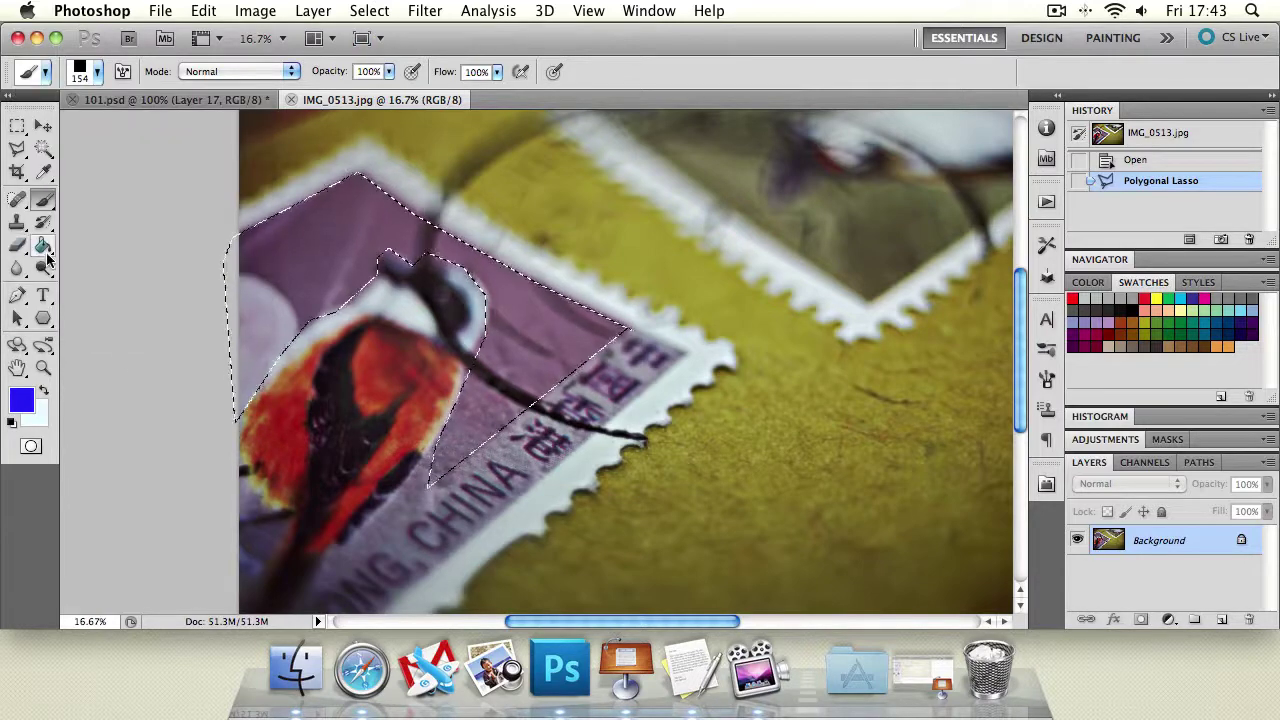
Sample purple shades from the stamp's background with the Eyedropper as the foreground color
click(45, 173)
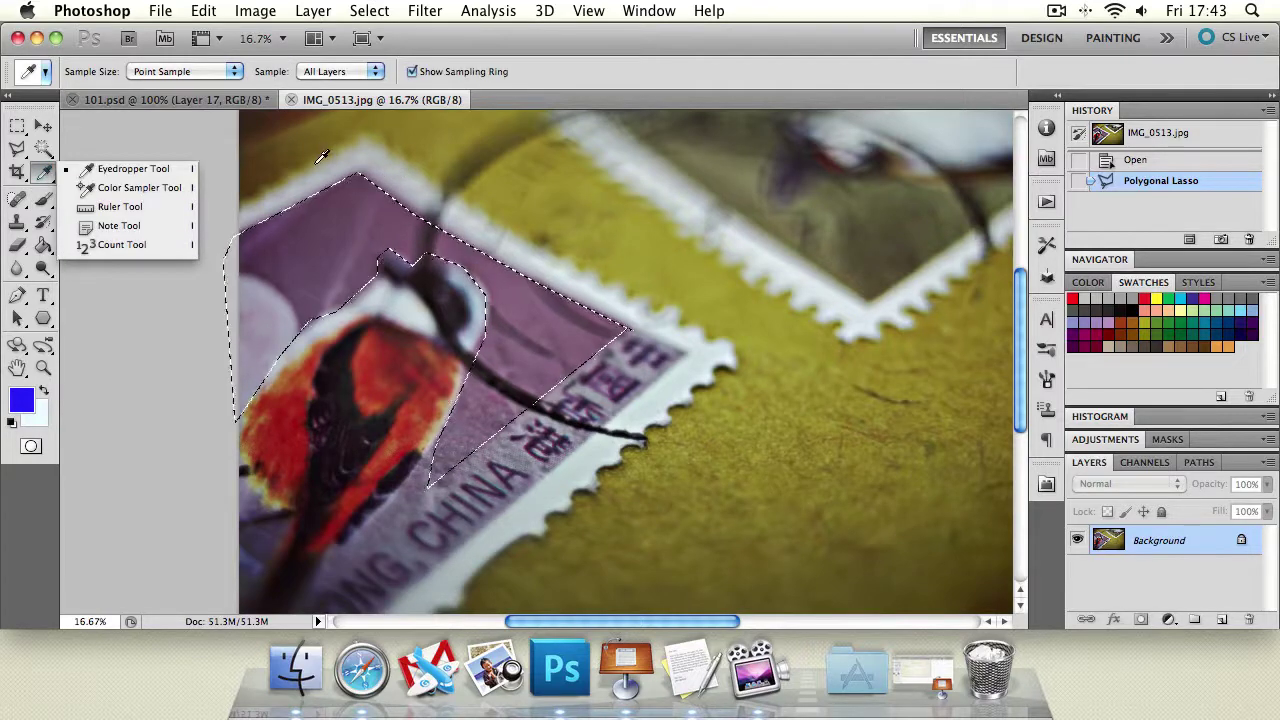
key(l)
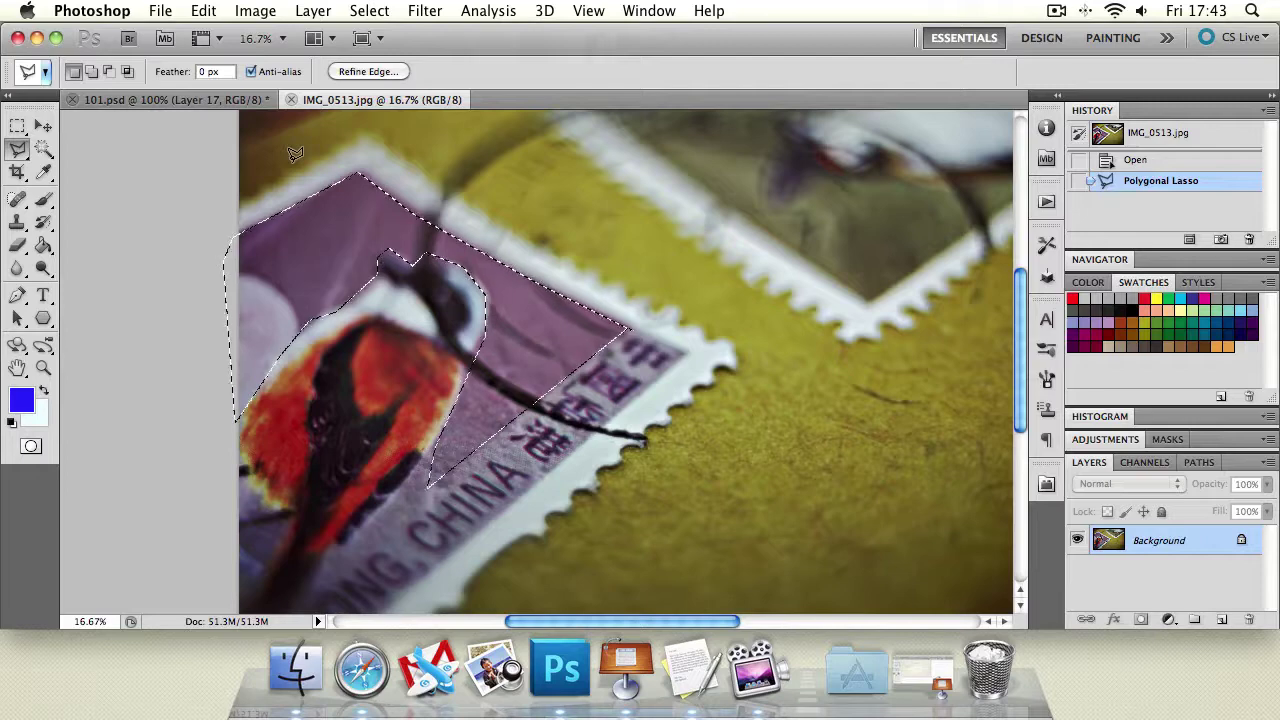
key(i)
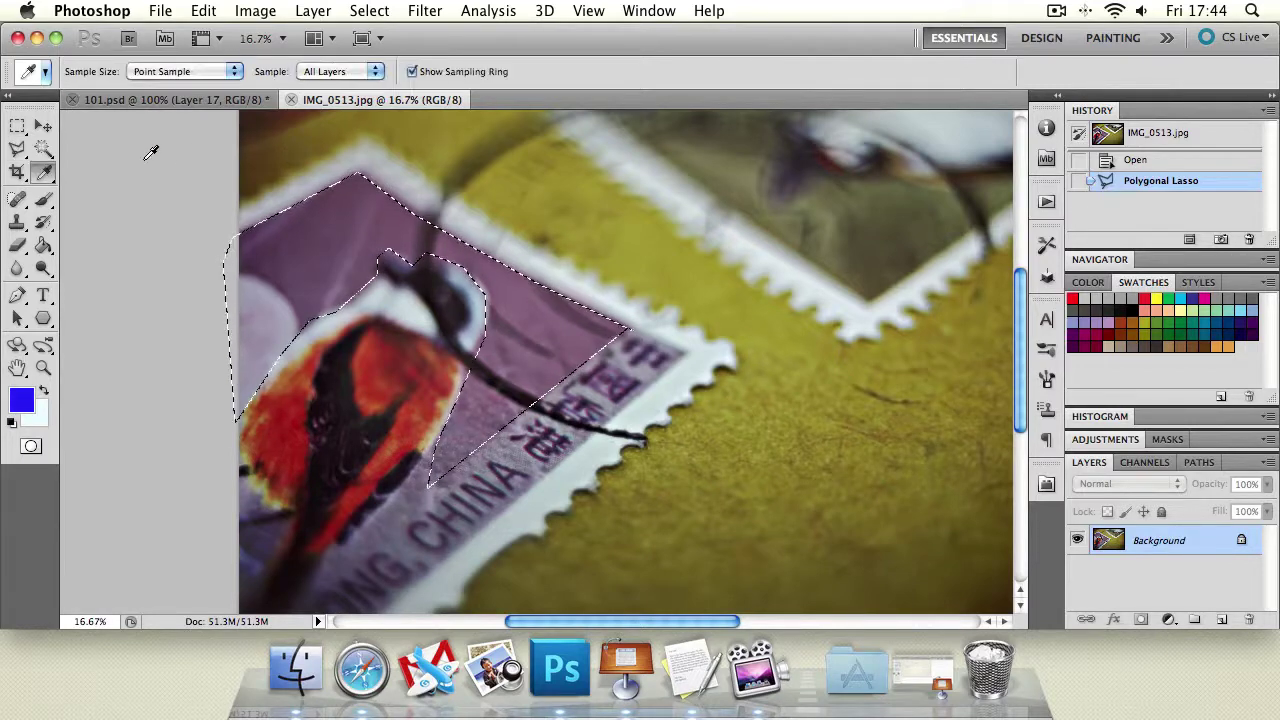
click(323, 216)
drag(325, 218, 320, 237)
drag(543, 294, 572, 326)
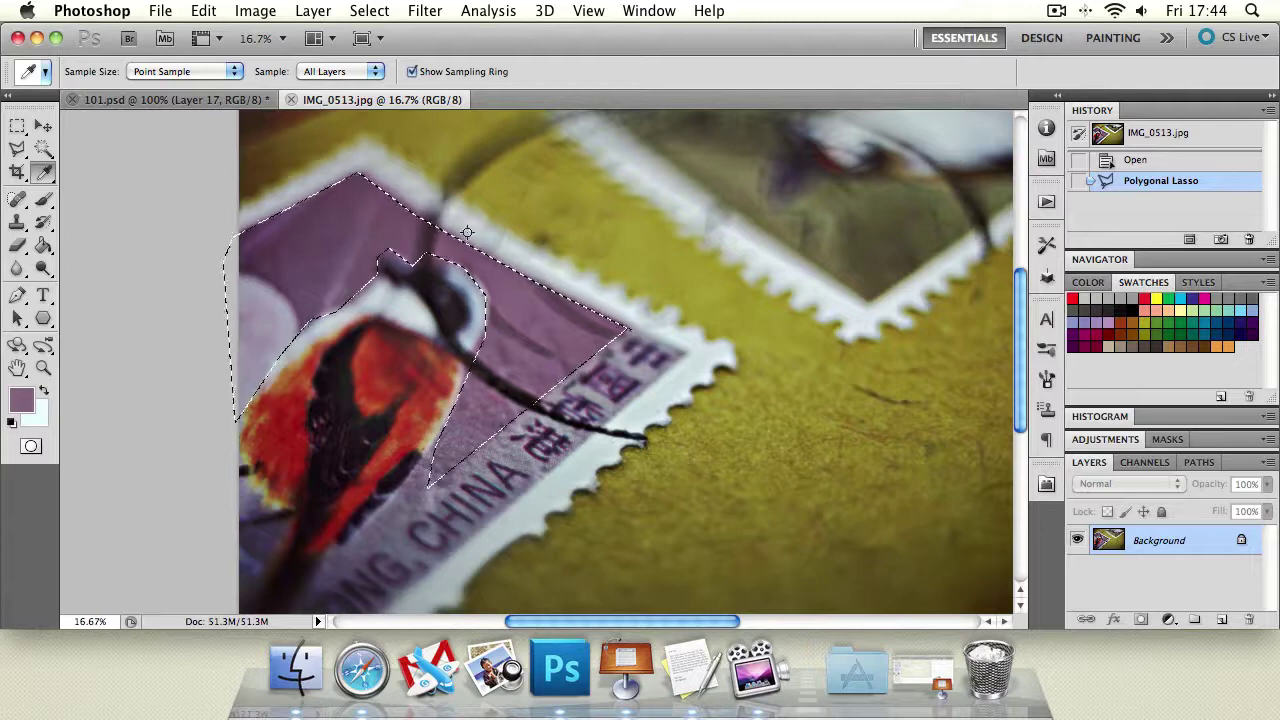
Sample the yellow surface between the stamps, and compare several purple shades around the bird, ending with dark purple in the foreground
click(554, 190)
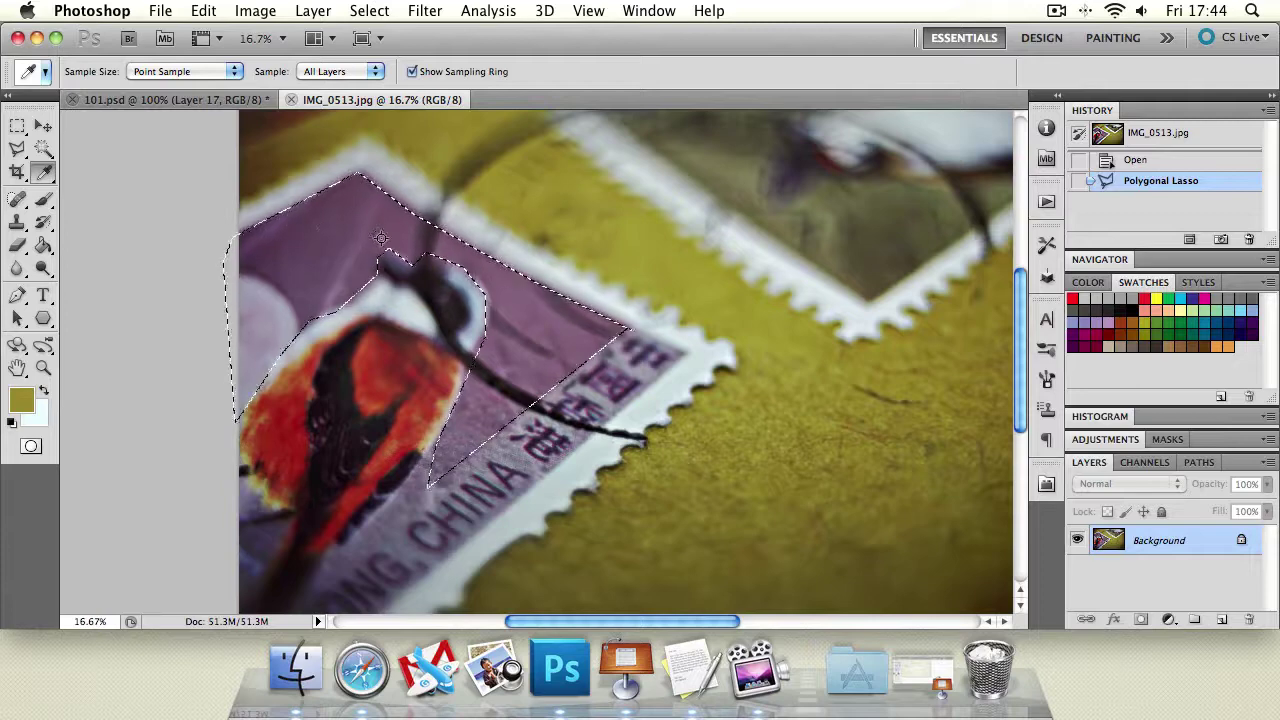
click(323, 239)
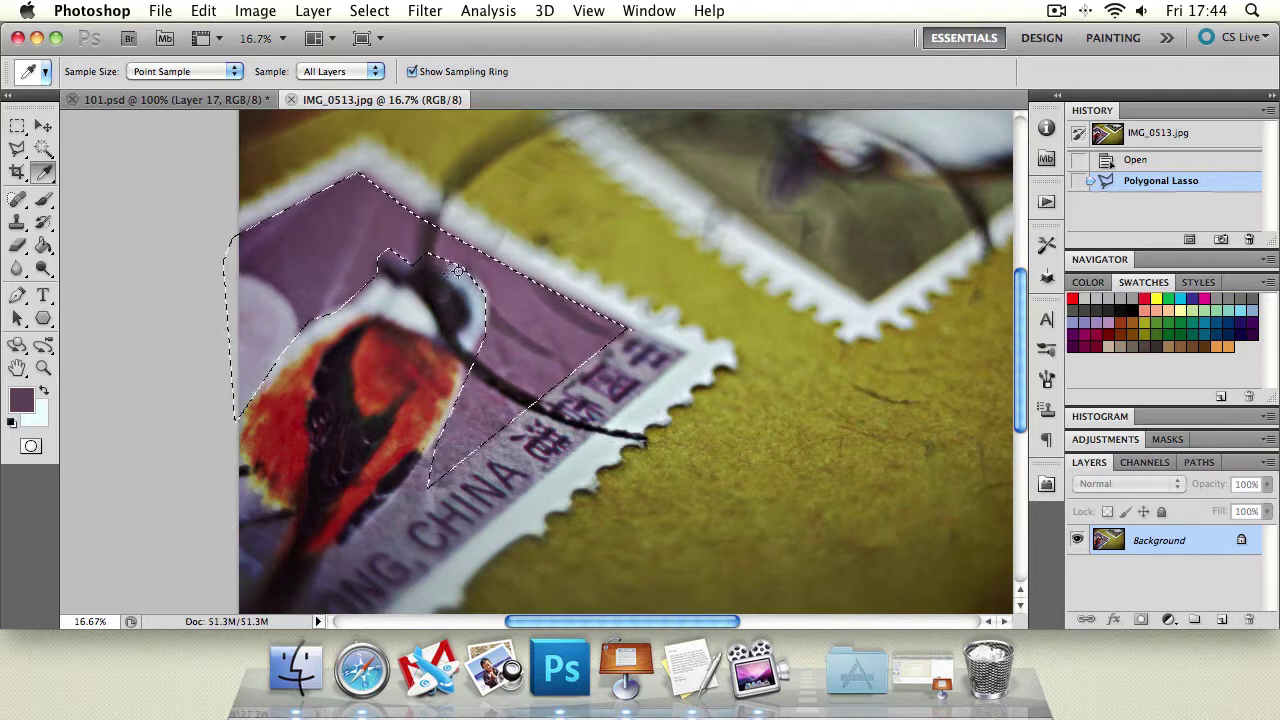
click(519, 305)
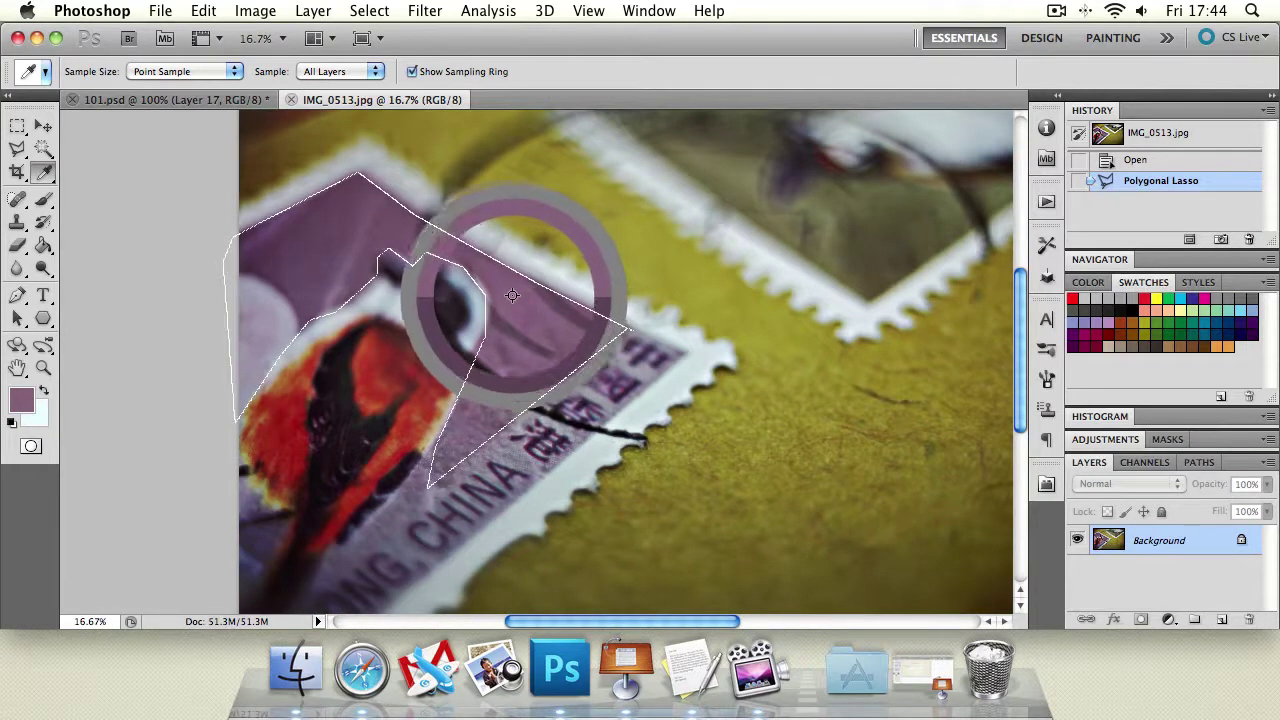
drag(504, 288, 335, 254)
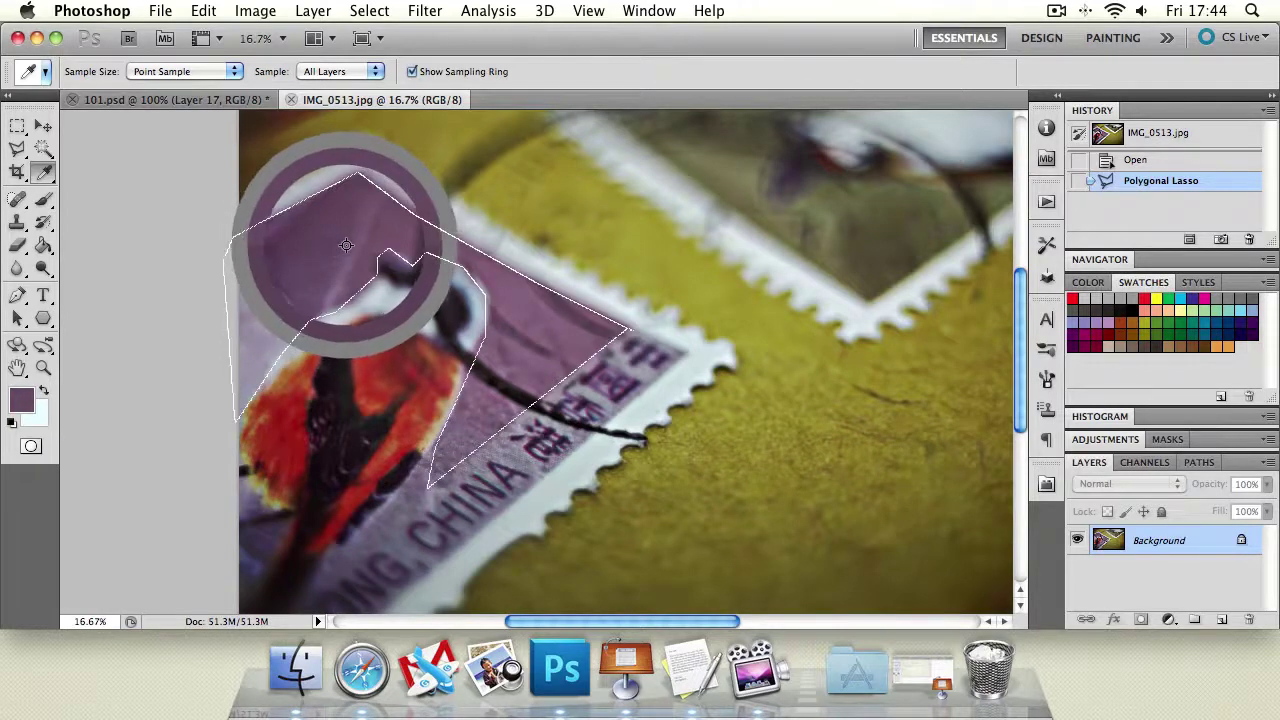
drag(351, 238, 324, 256)
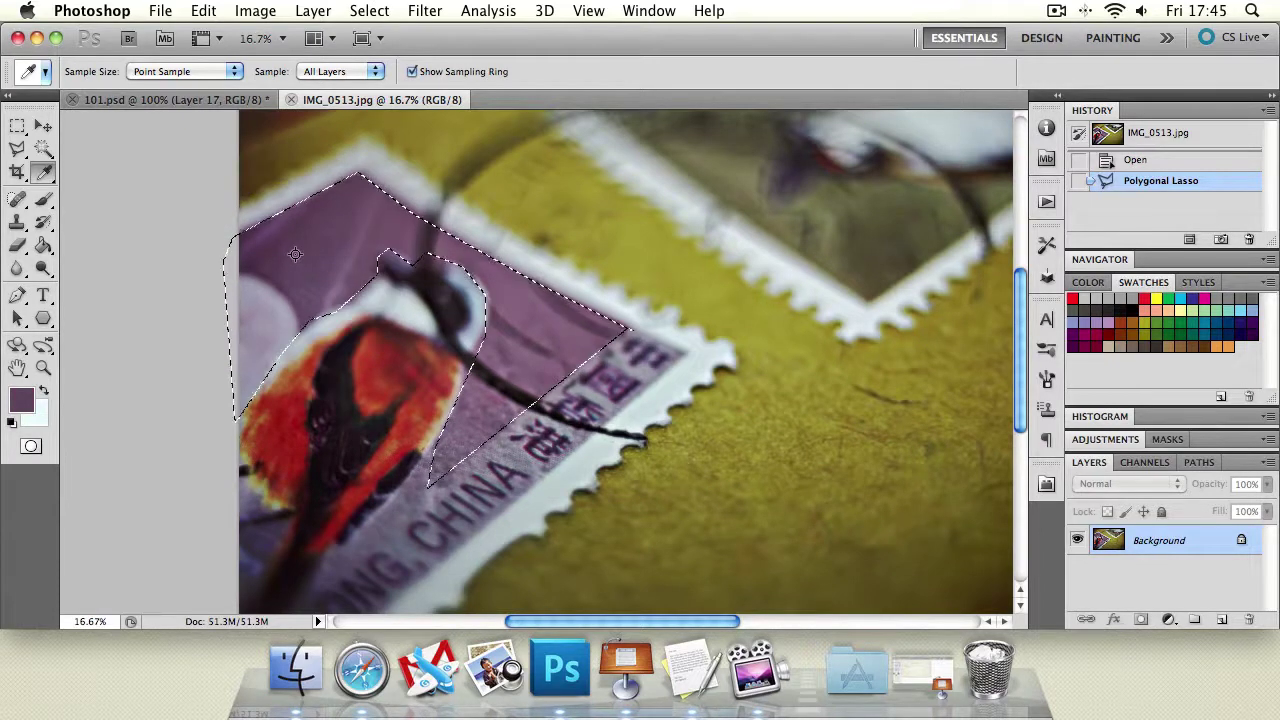
drag(341, 253, 349, 254)
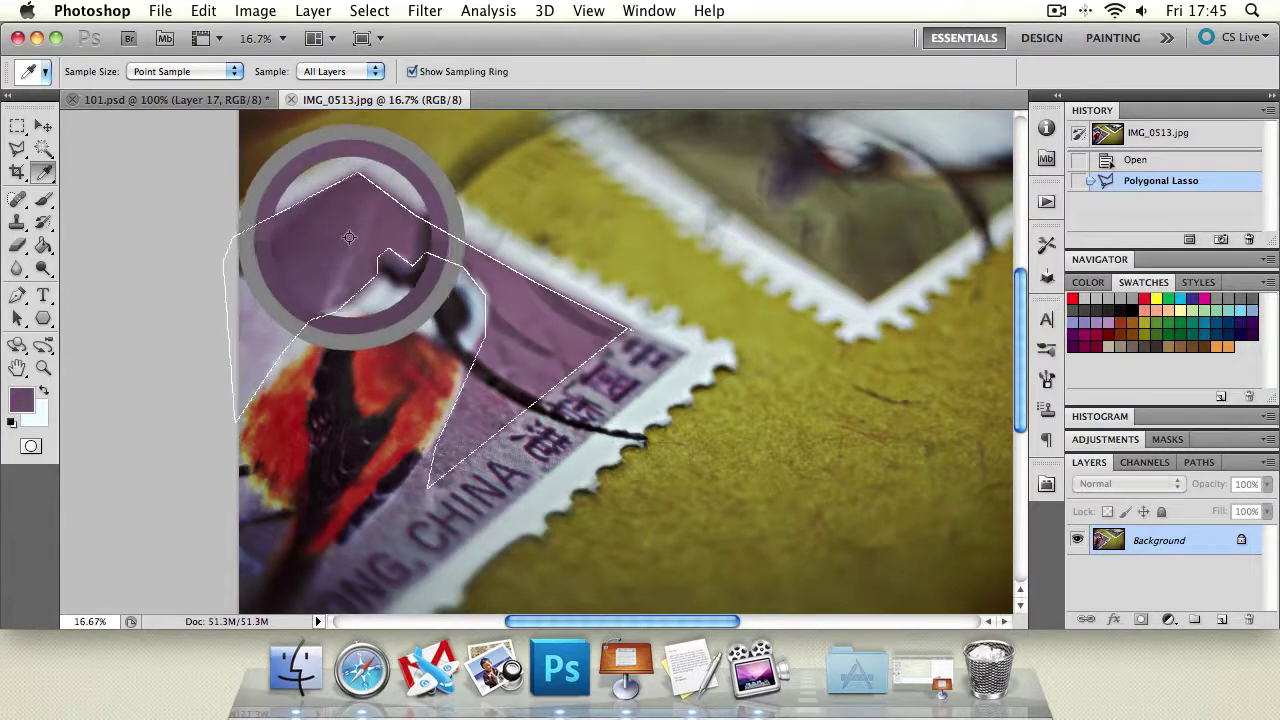
drag(349, 237, 316, 234)
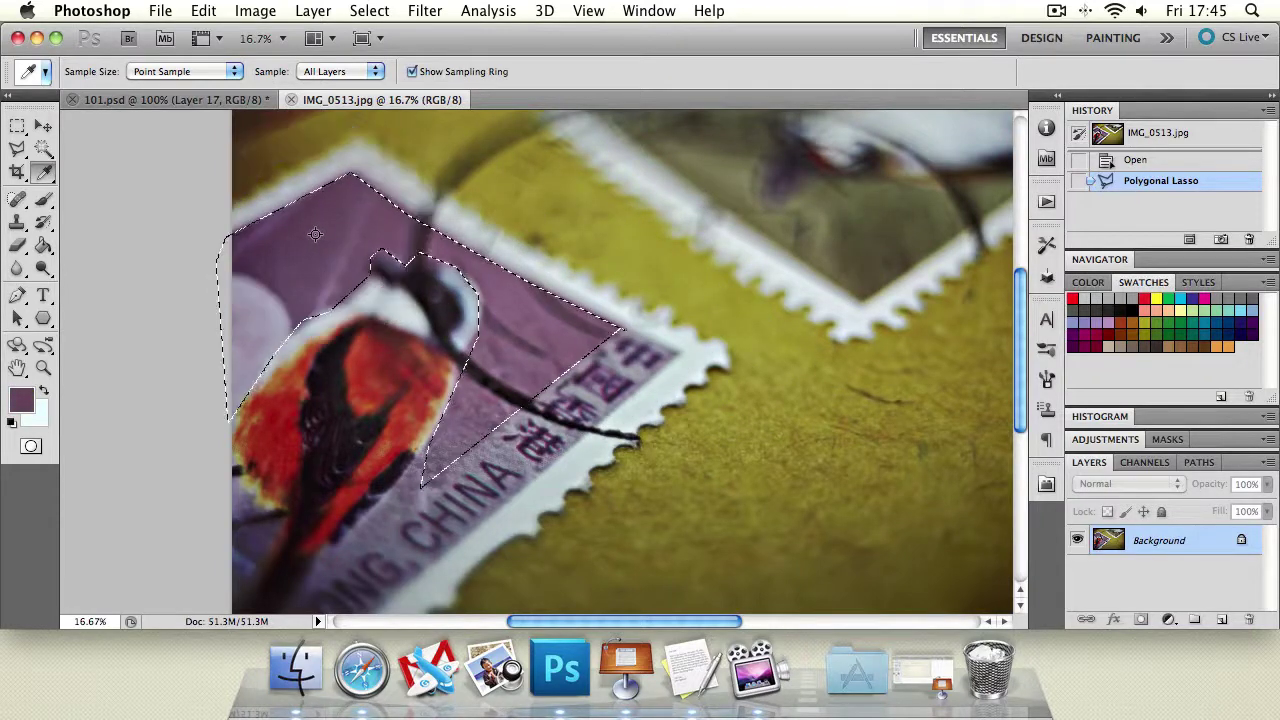
Sample several spots across the photo with the Eyedropper, ending with olive from the yellow surface as the foreground color
click(361, 151)
drag(361, 151, 642, 206)
click(642, 206)
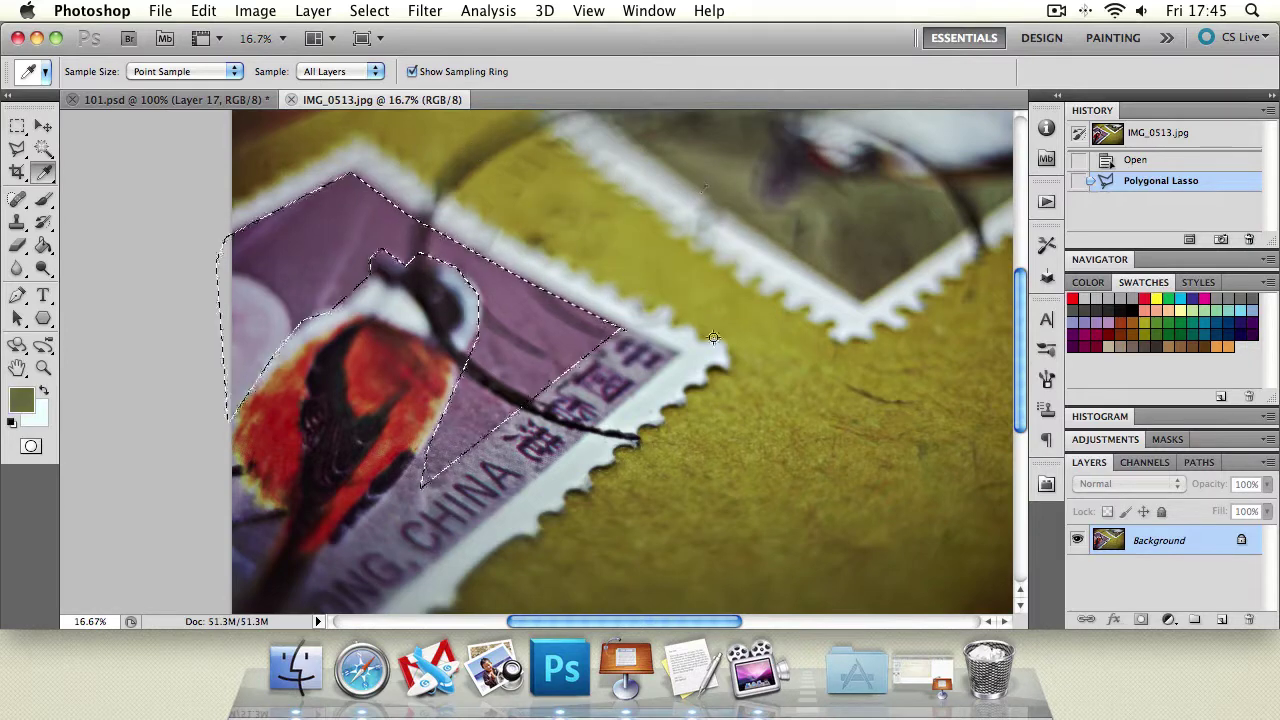
click(738, 434)
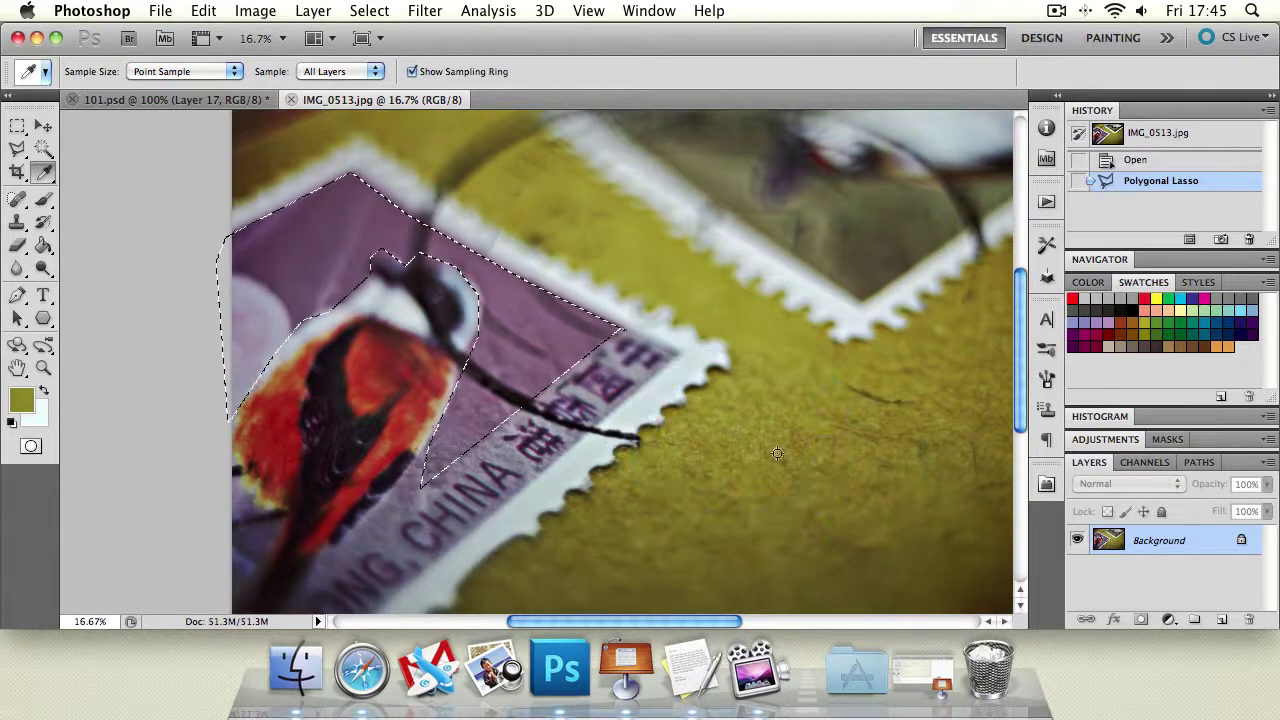
click(883, 477)
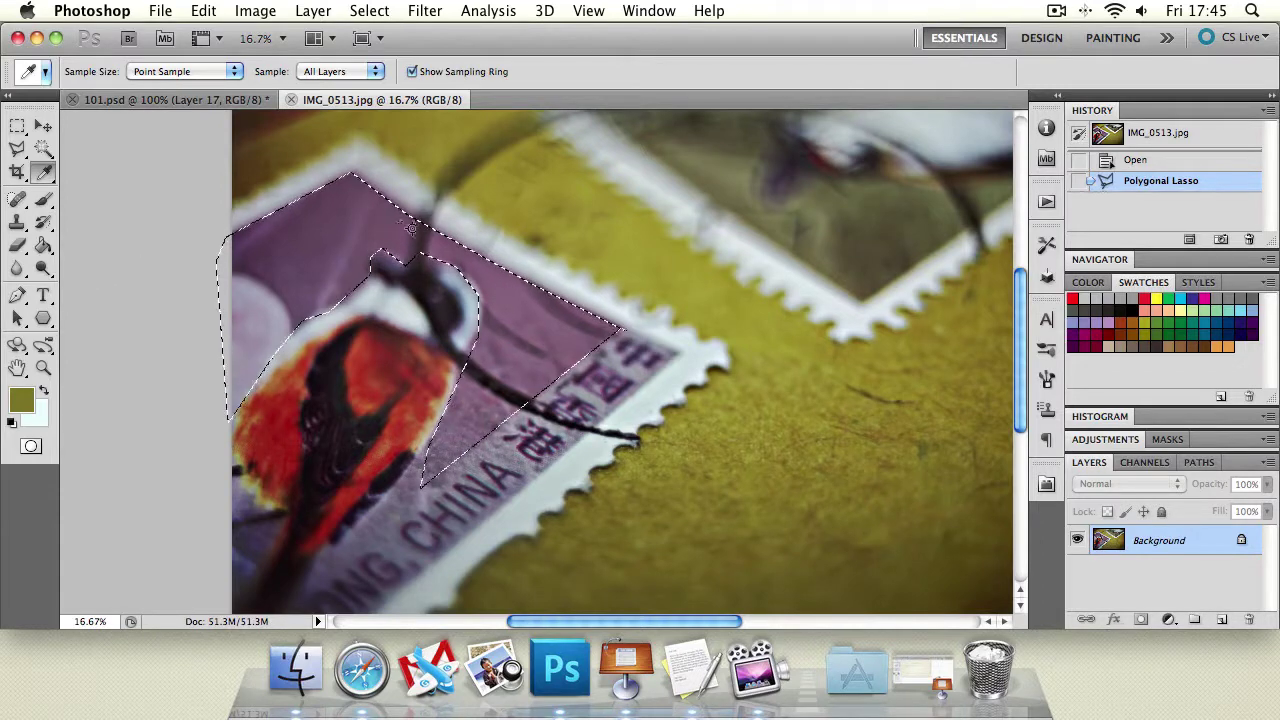
Sample photo colors directly into the background color, starting on the yellow surface and ending with purple
alt+click(589, 231)
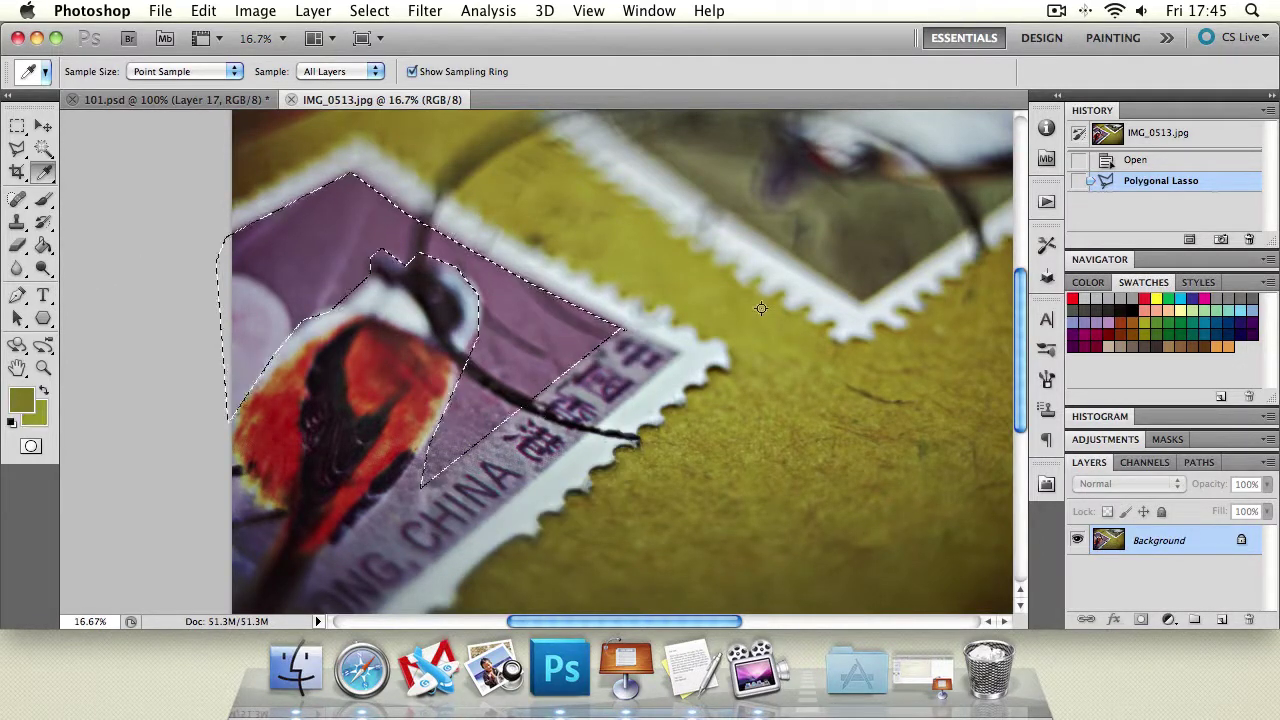
click(613, 180)
drag(613, 180, 300, 229)
drag(340, 357, 690, 375)
Sample individual purple pixels of the stamp's background as the foreground color, keeping the Eyedropper's sample size at Point Sample
click(193, 76)
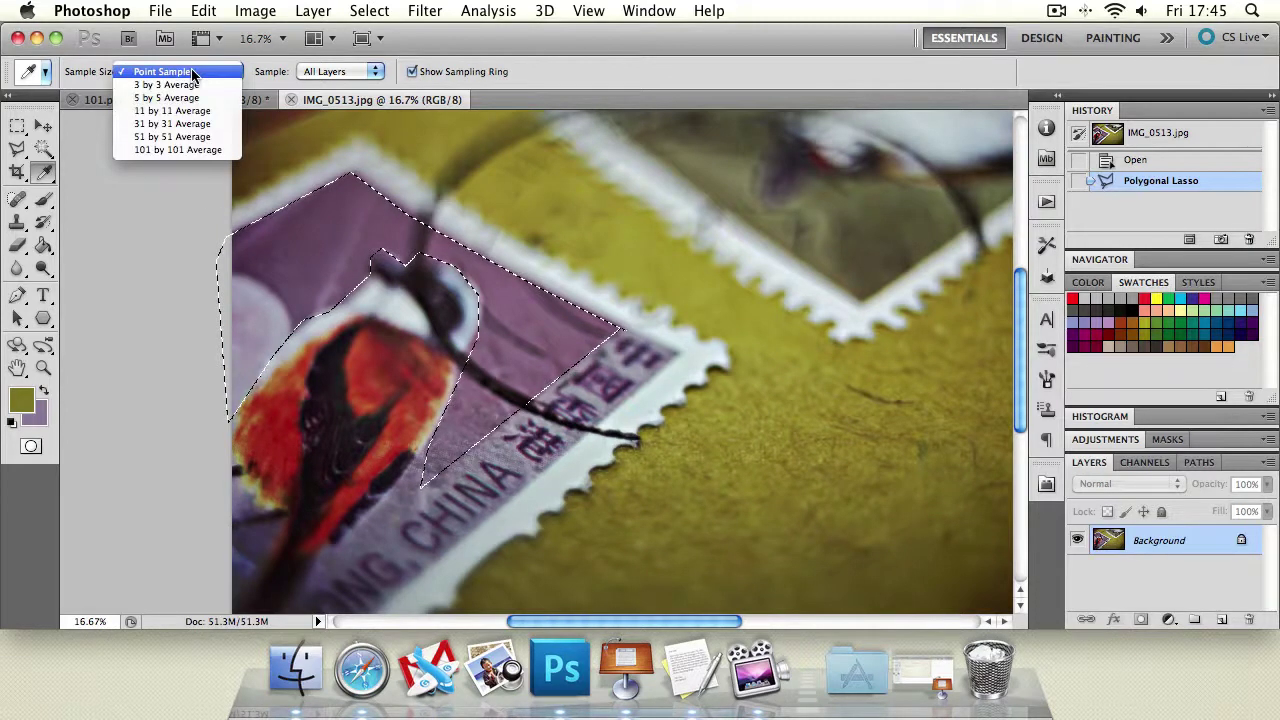
click(74, 321)
click(43, 368)
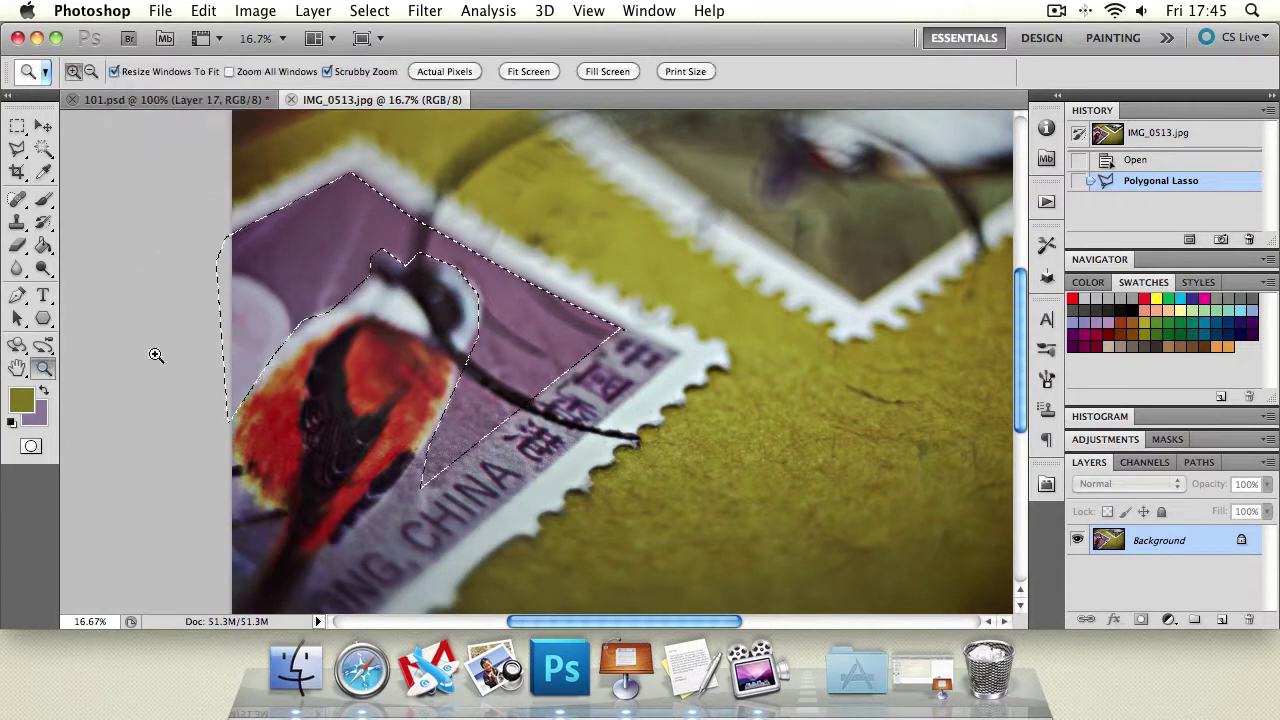
click(418, 290)
click(414, 290)
drag(494, 251, 629, 237)
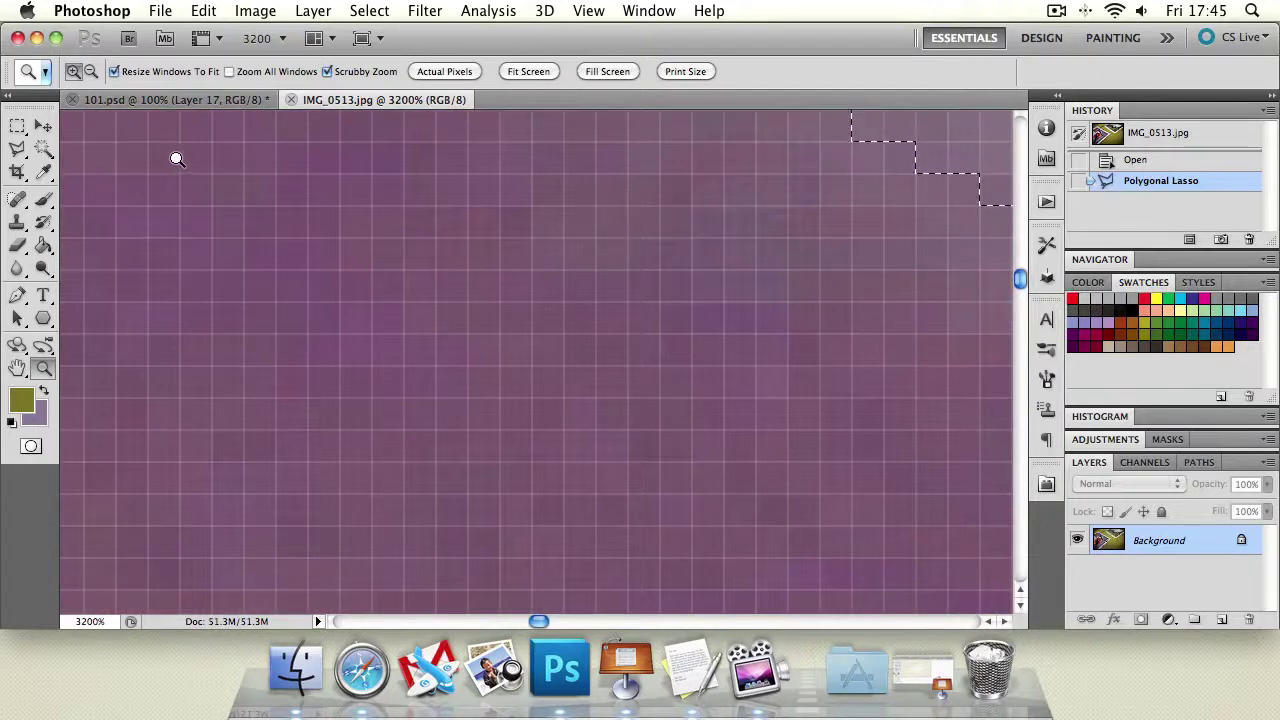
click(44, 173)
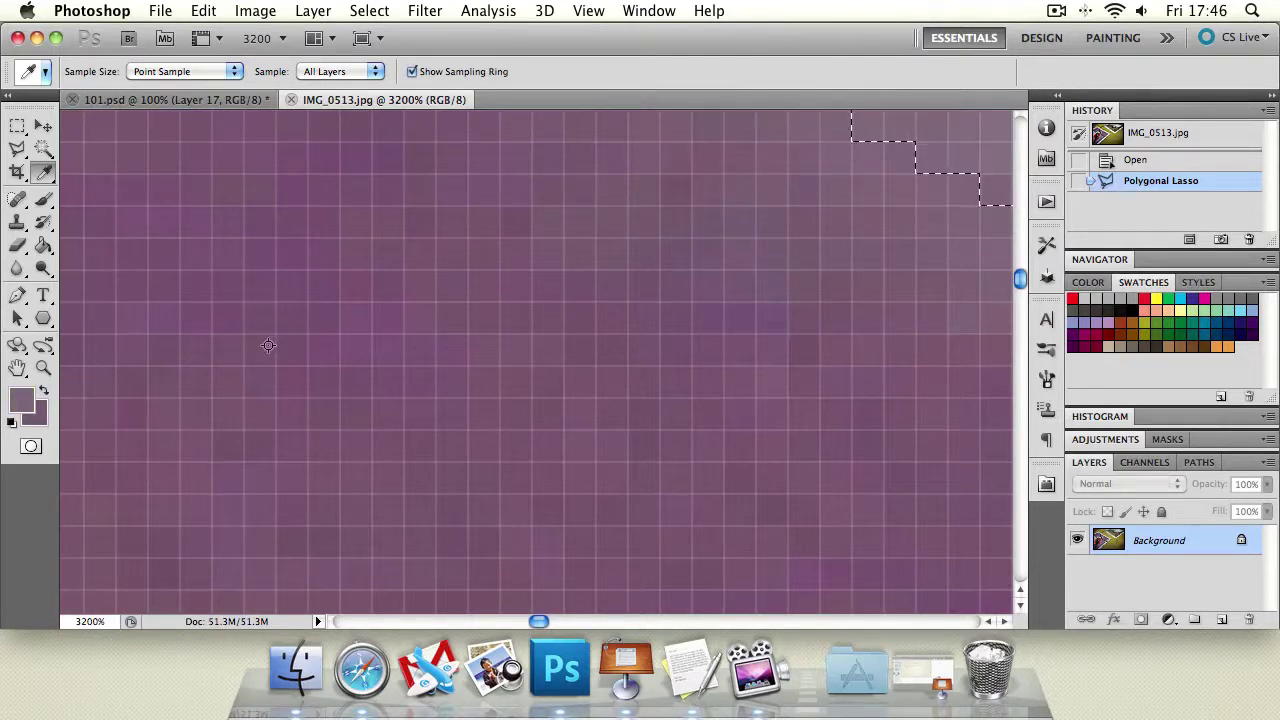
click(317, 320)
drag(341, 219, 348, 220)
Zoom out from the individual pixels to 33.3% to examine the purple stamp area as a whole
click(43, 368)
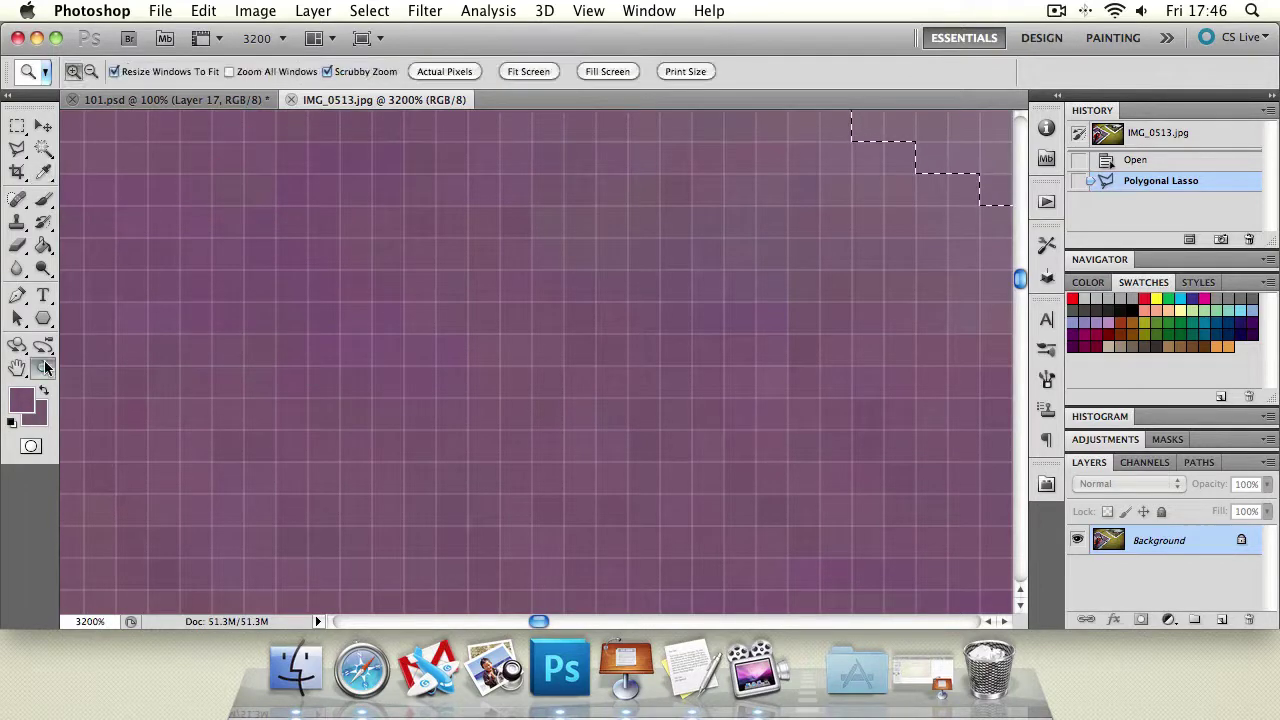
alt+click(544, 346)
alt+click(544, 346)
alt+click(516, 360)
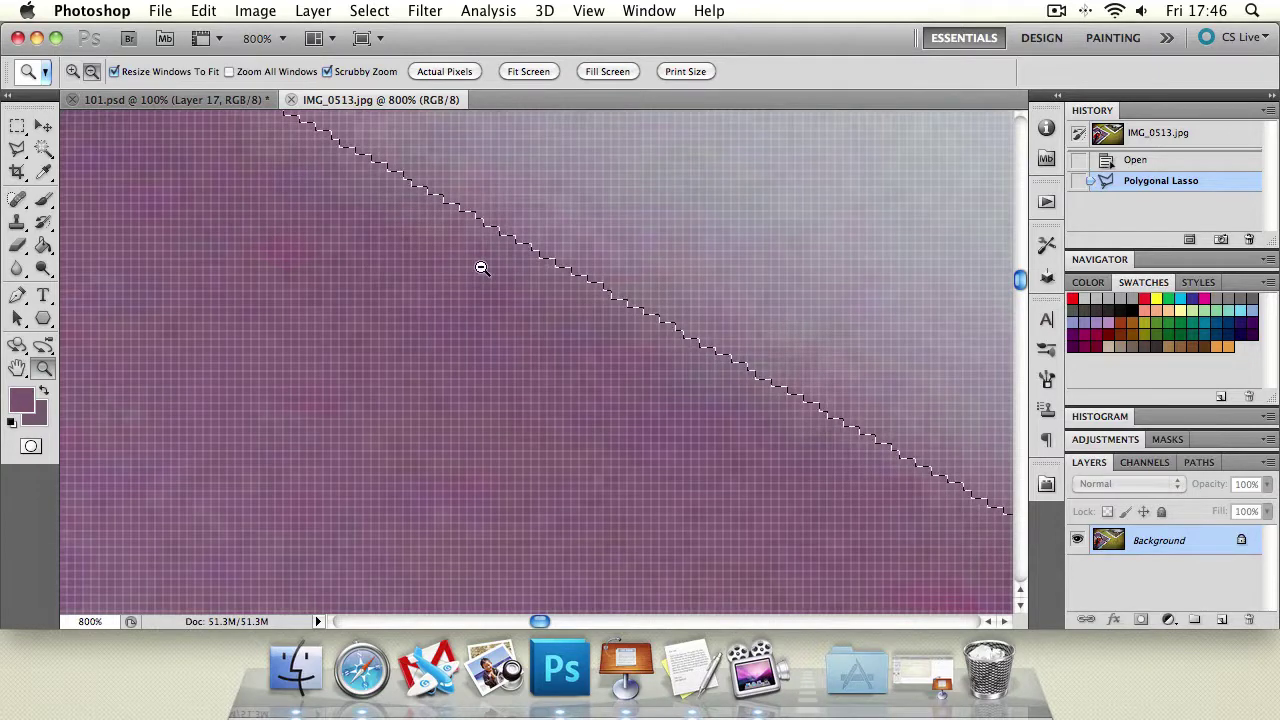
alt+click(474, 291)
alt+click(474, 291)
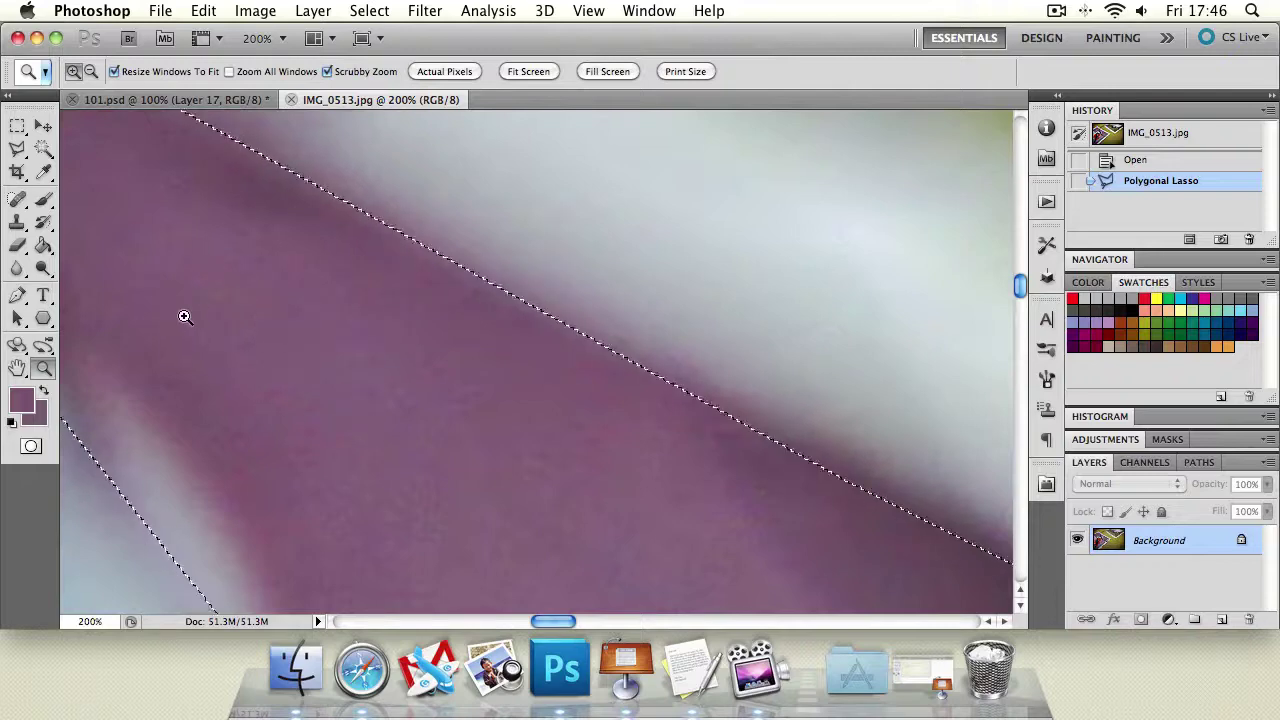
alt+click(259, 345)
click(260, 348)
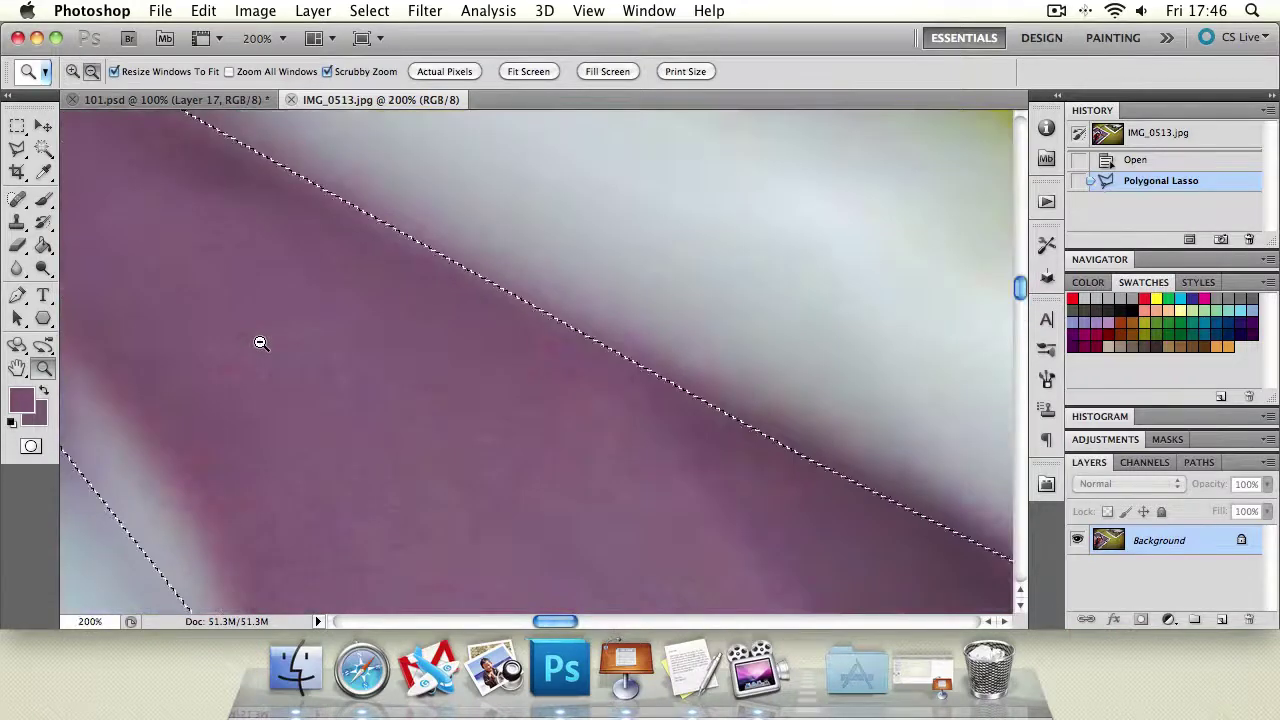
alt+click(259, 343)
alt+click(259, 343)
alt+click(279, 388)
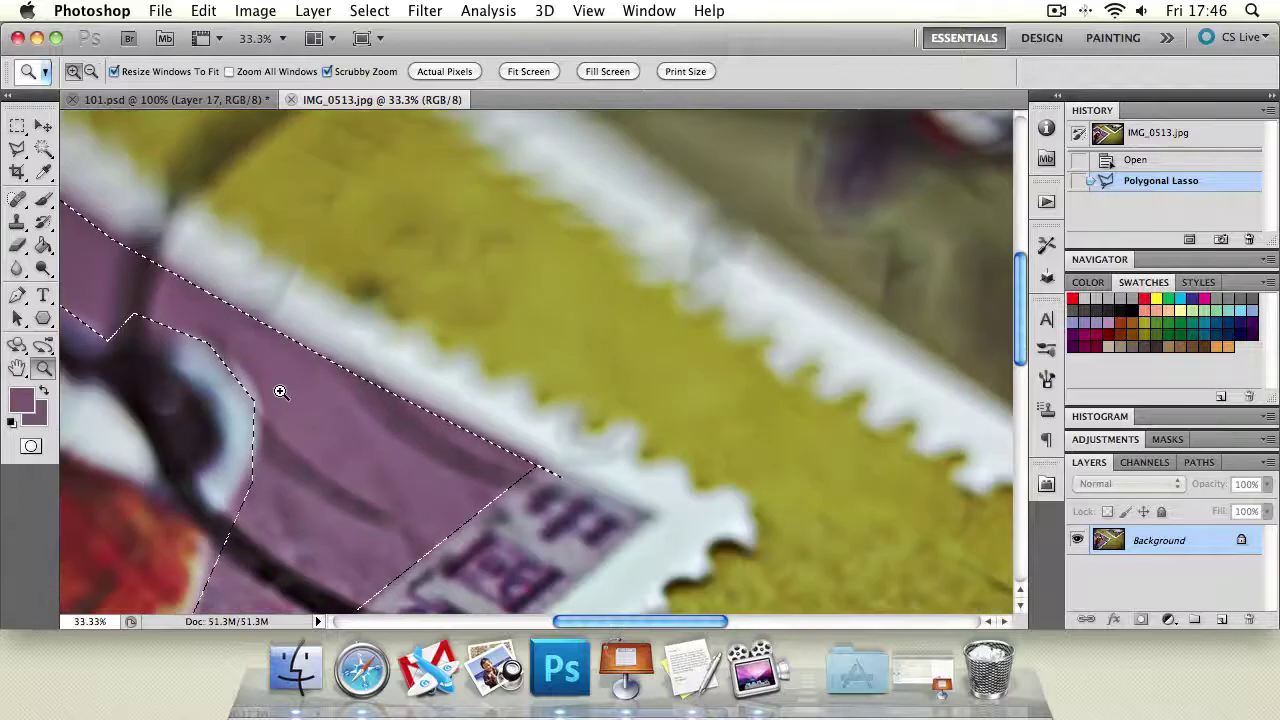
Set the Eyedropper's sample size to 3 by 3 Average with the stamp's purple background enlarged to 400%
click(280, 390)
click(280, 390)
click(280, 391)
click(280, 391)
click(280, 391)
click(280, 391)
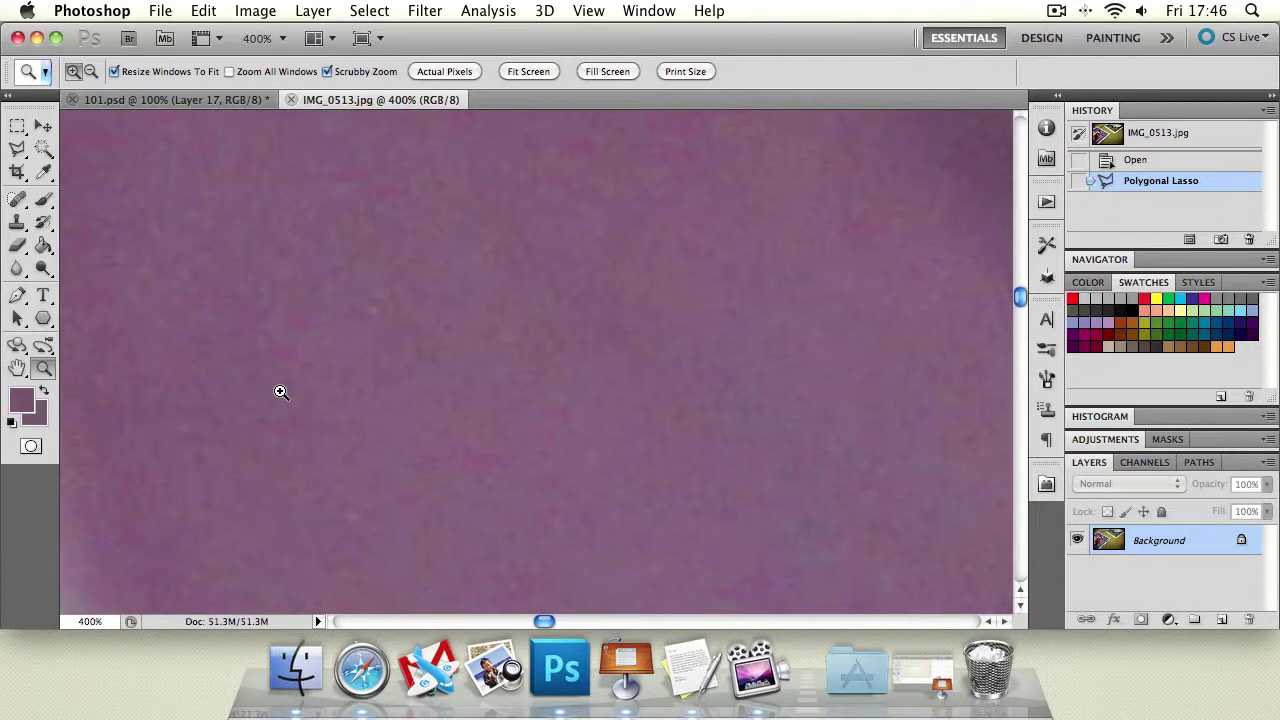
click(43, 172)
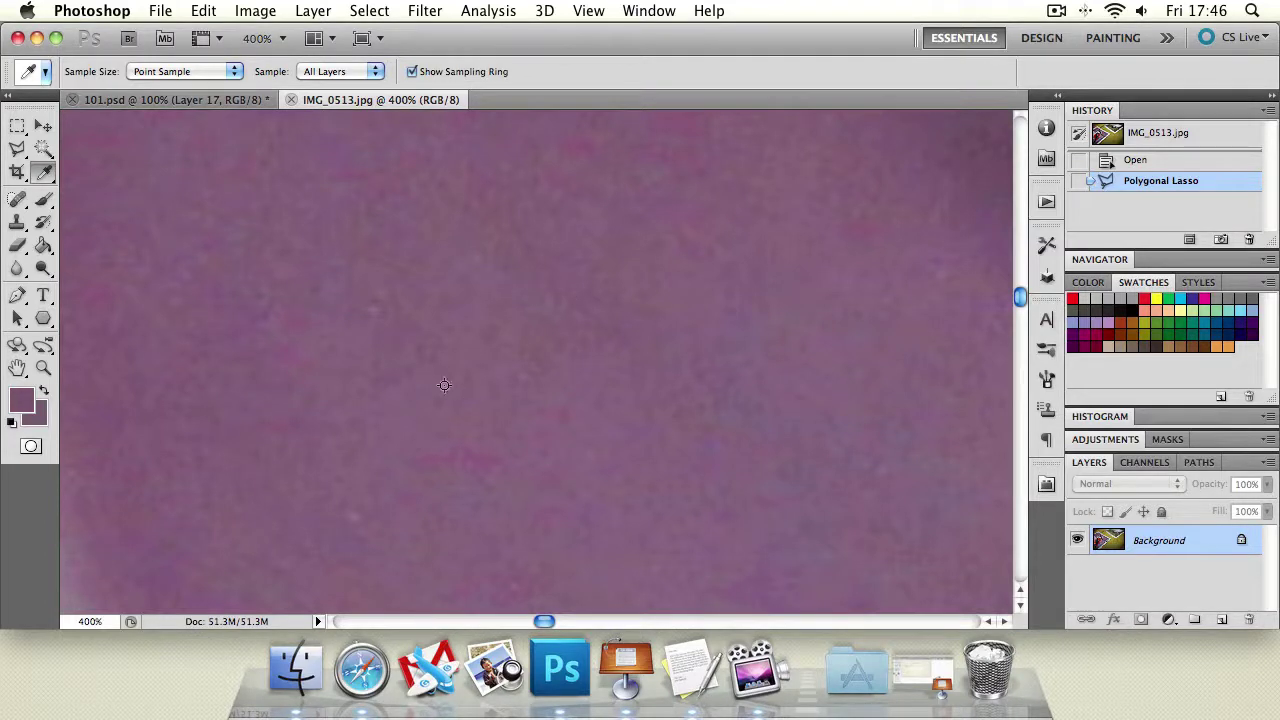
click(204, 71)
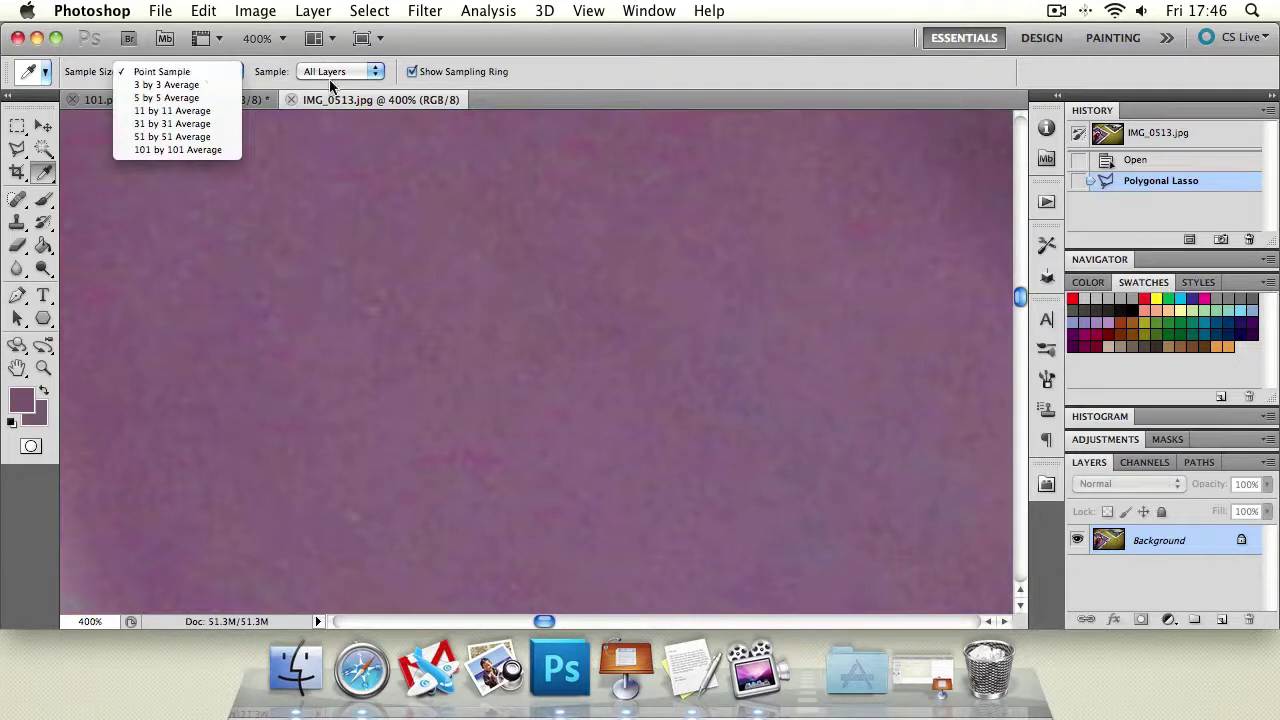
click(574, 71)
click(183, 71)
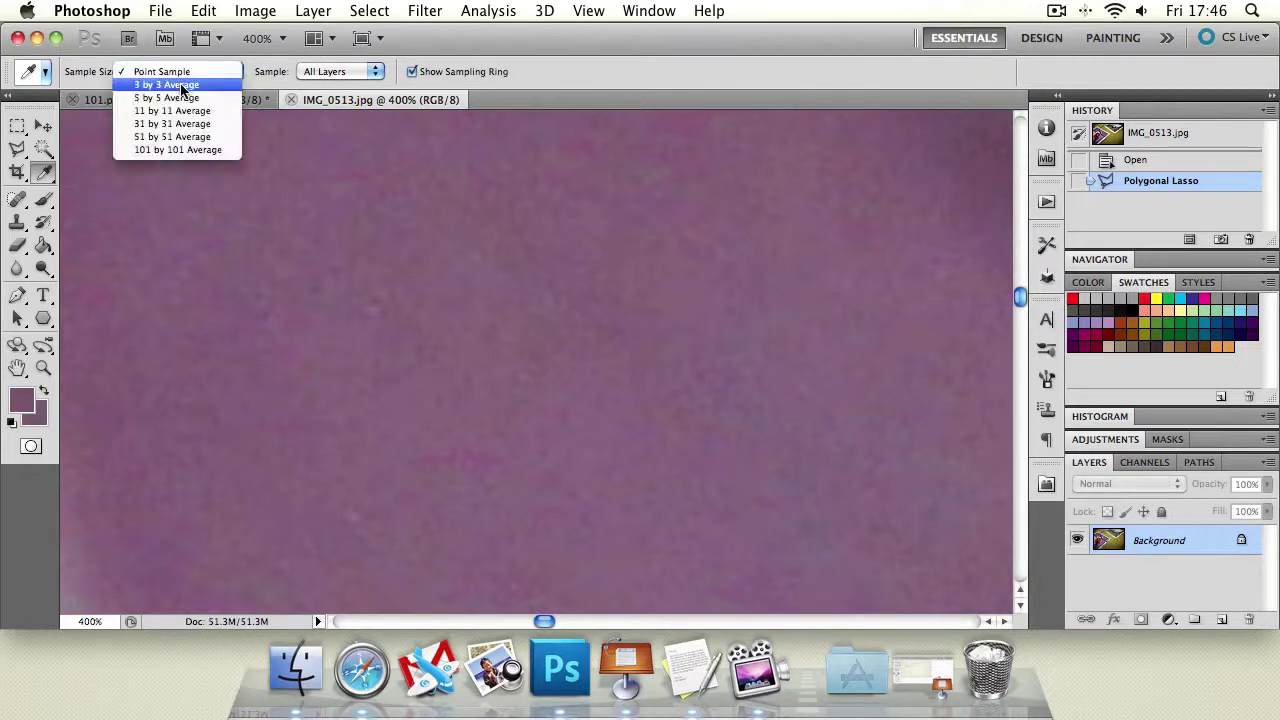
click(166, 84)
Sample a purple pixel area at 3200% with the Eyedropper at 5 by 5 Average, and raise the sample size to 11 by 11 Average
click(43, 367)
drag(354, 309, 538, 399)
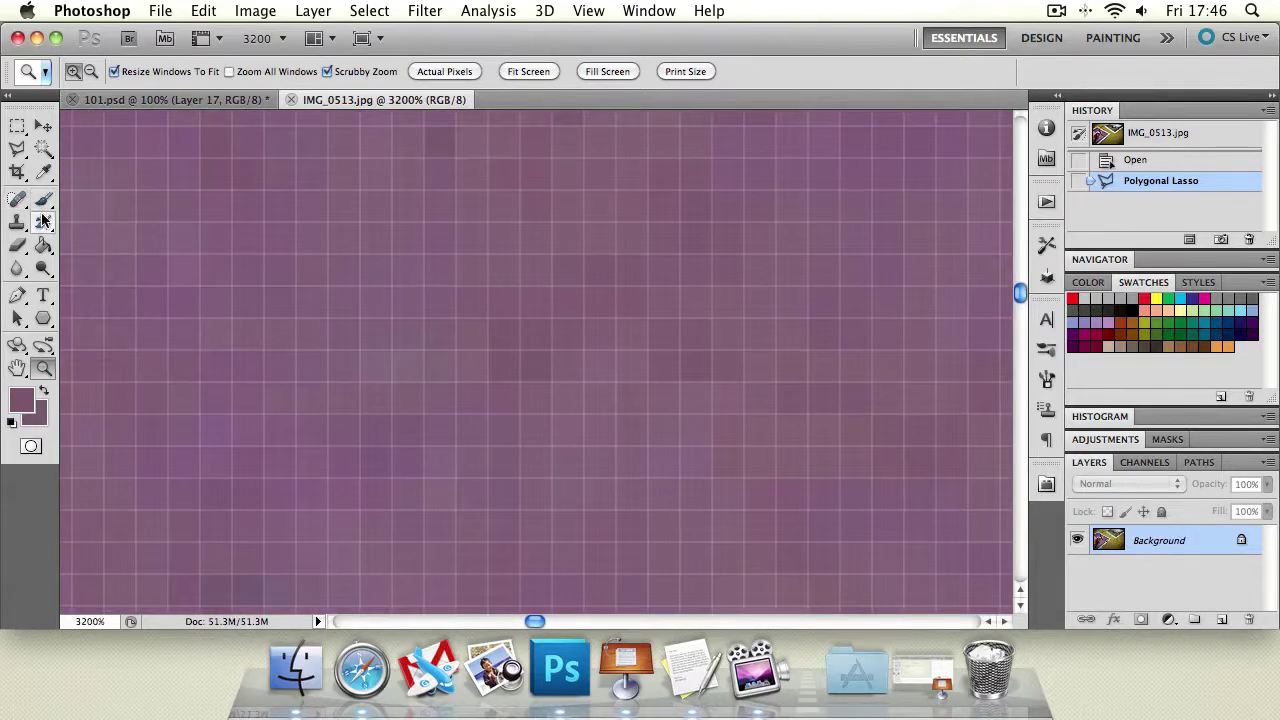
click(44, 172)
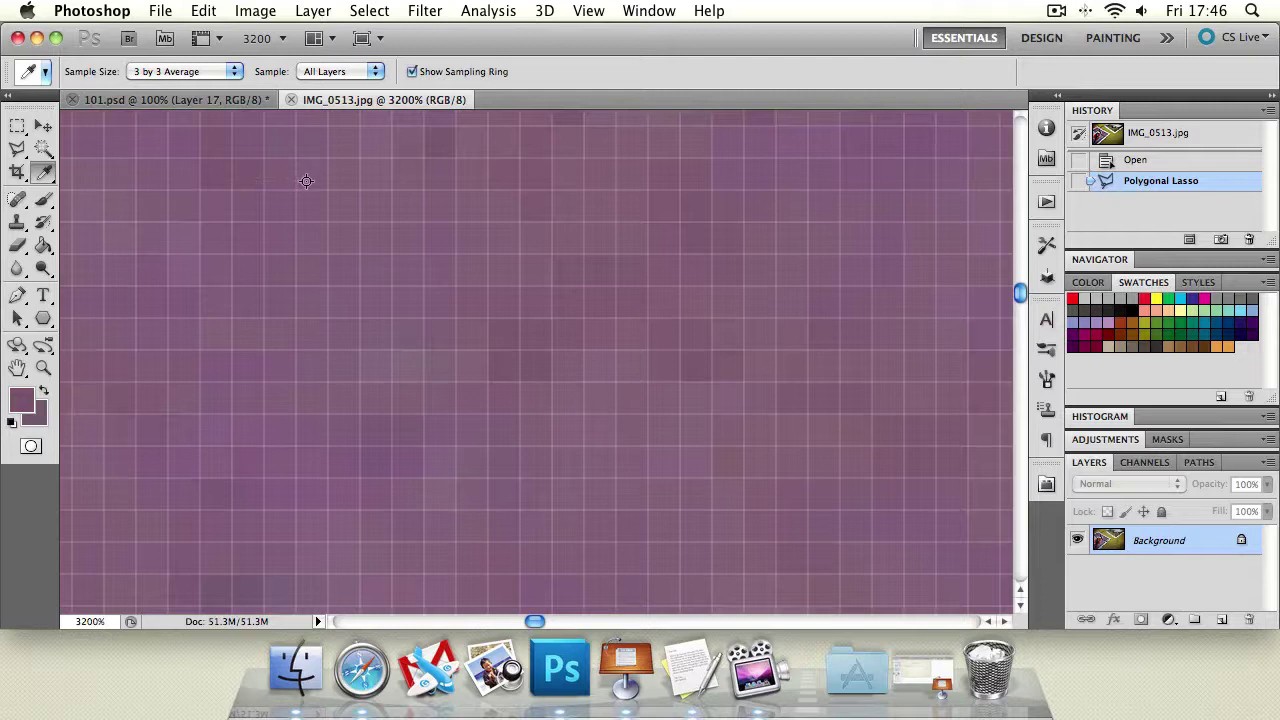
click(194, 73)
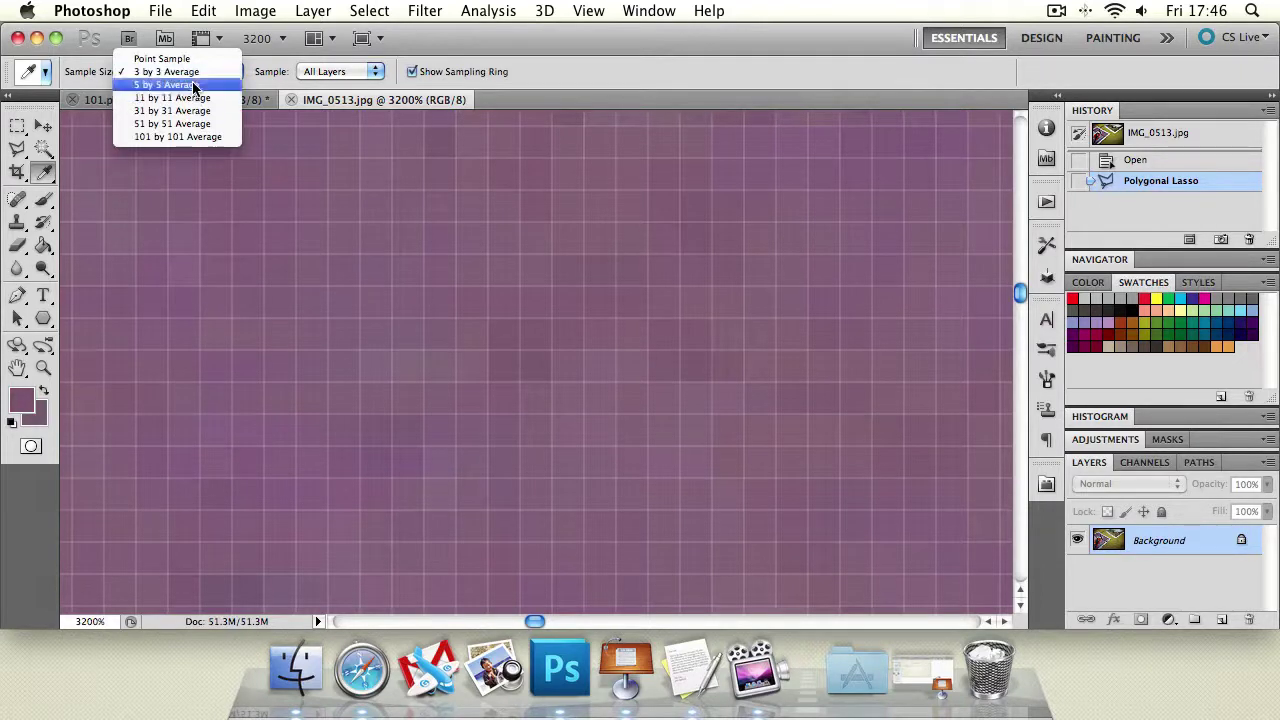
click(172, 85)
click(363, 224)
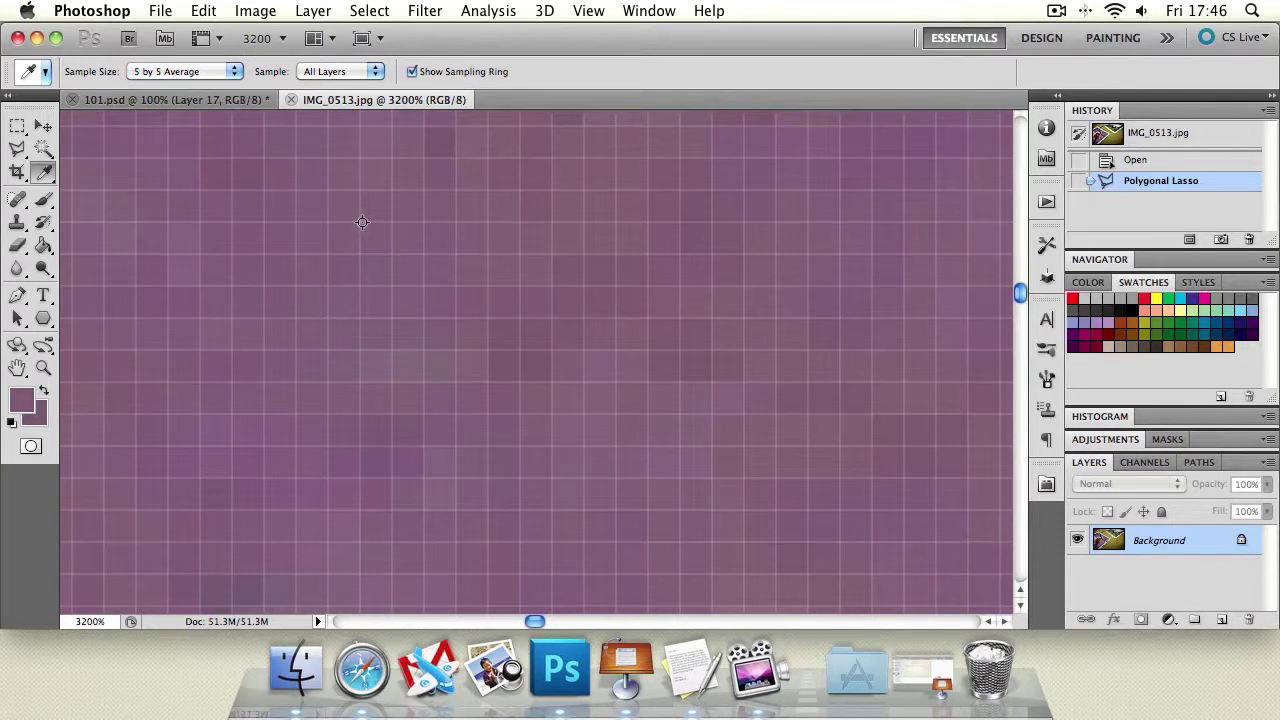
click(230, 74)
key(Return)
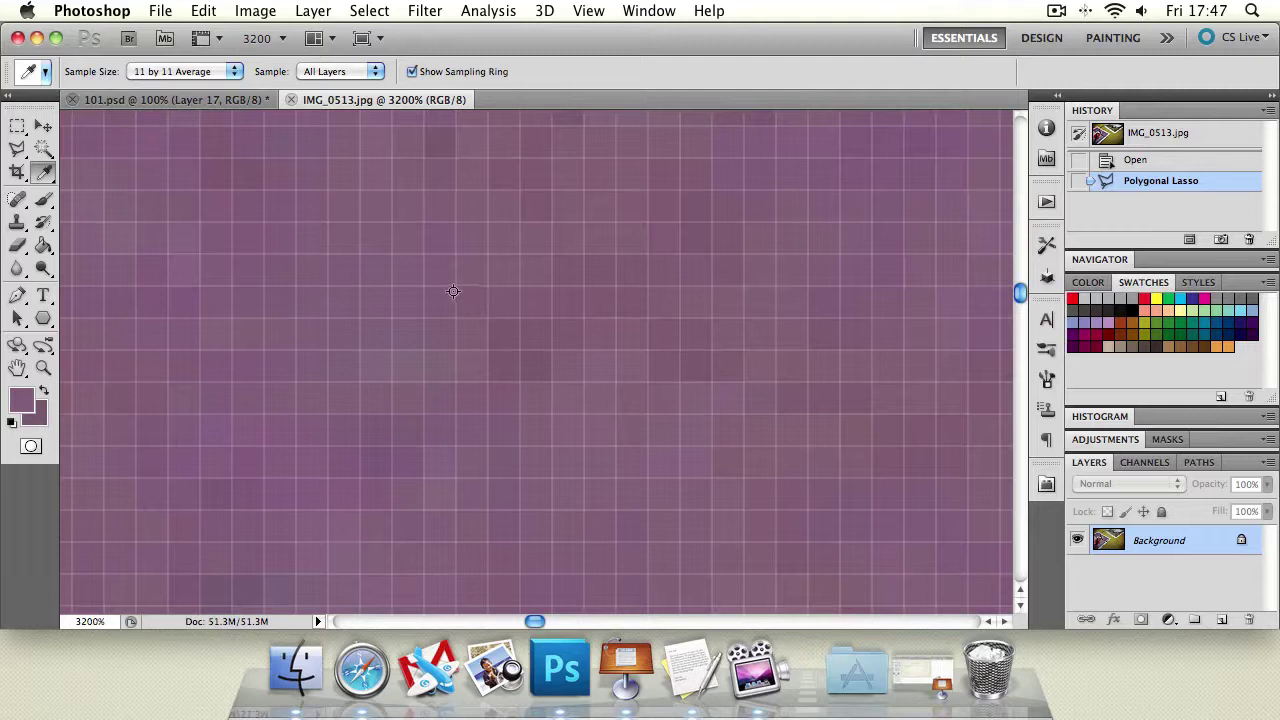
Set the Eyedropper's sample size to 101 by 101 Average and sample the purple and yellow areas, ending with purple as the foreground color
click(214, 70)
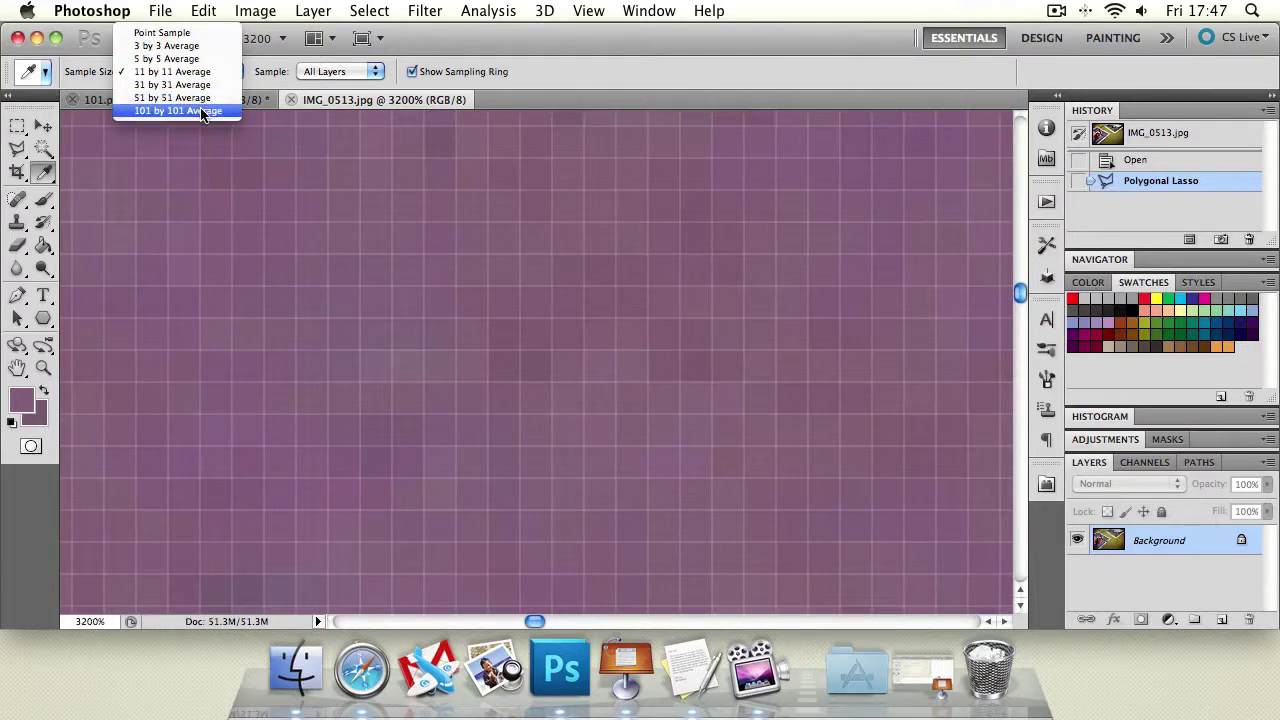
click(201, 111)
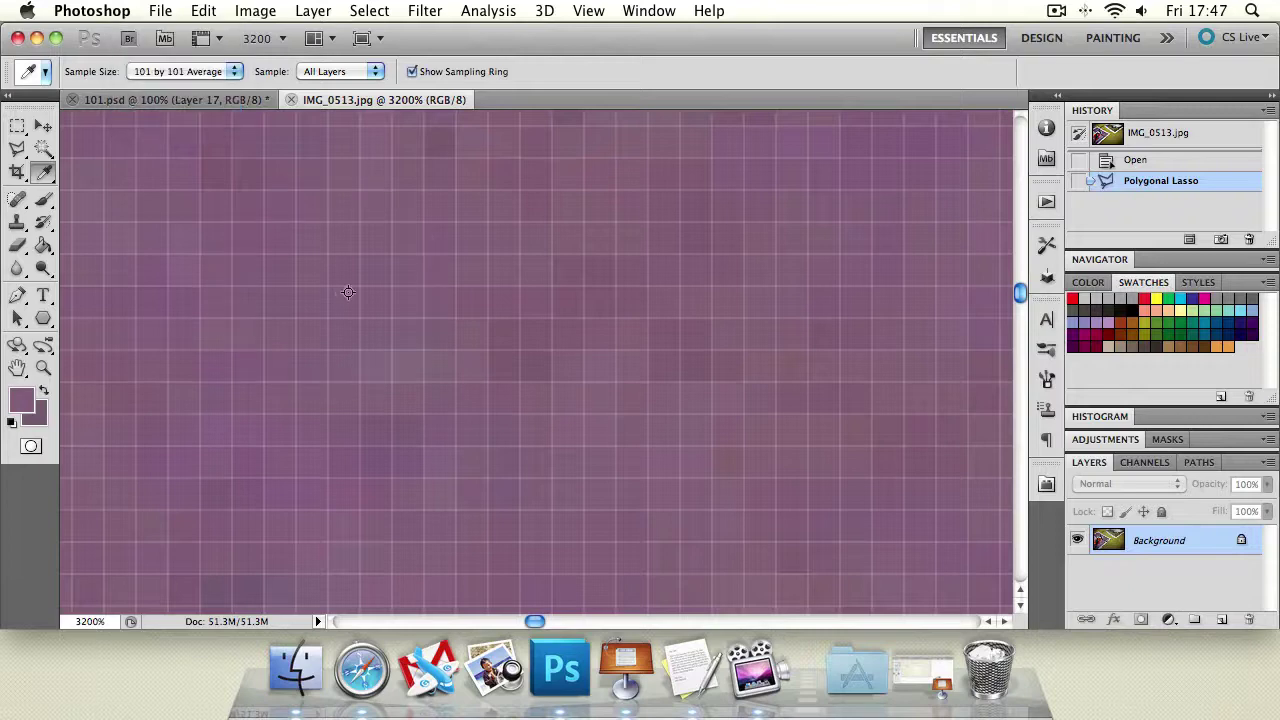
click(43, 367)
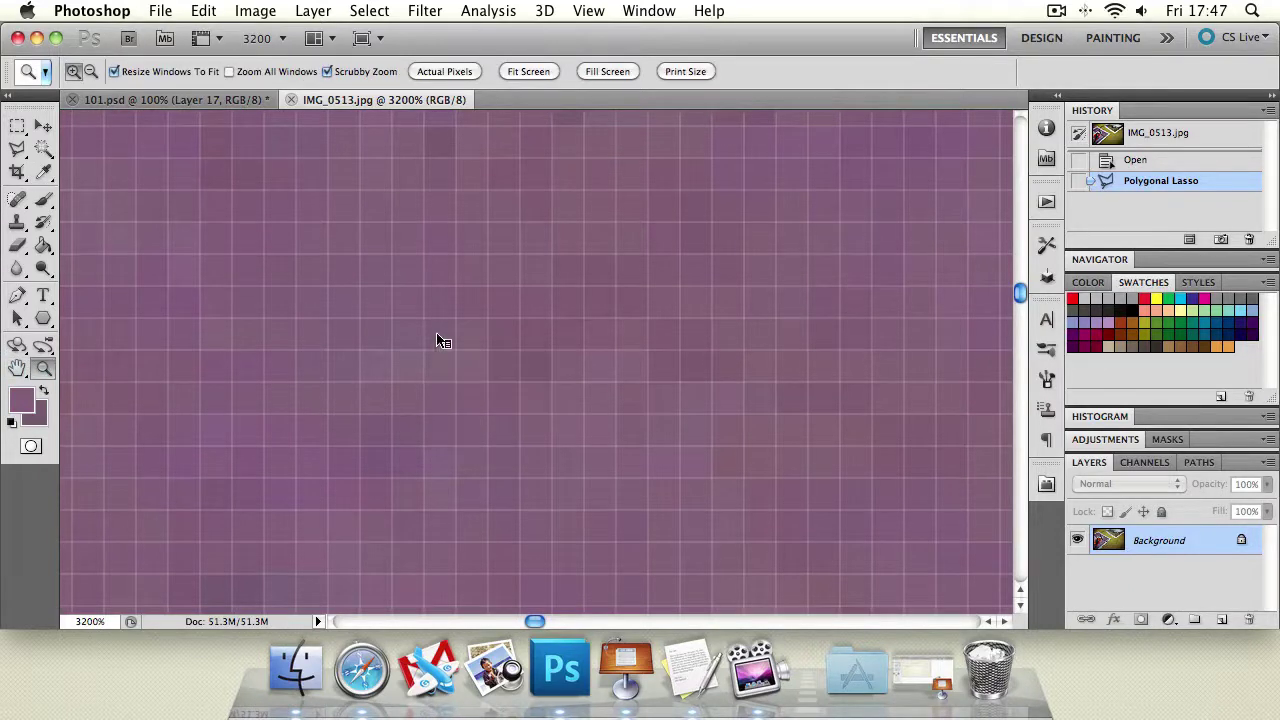
drag(340, 300, 346, 306)
click(346, 322)
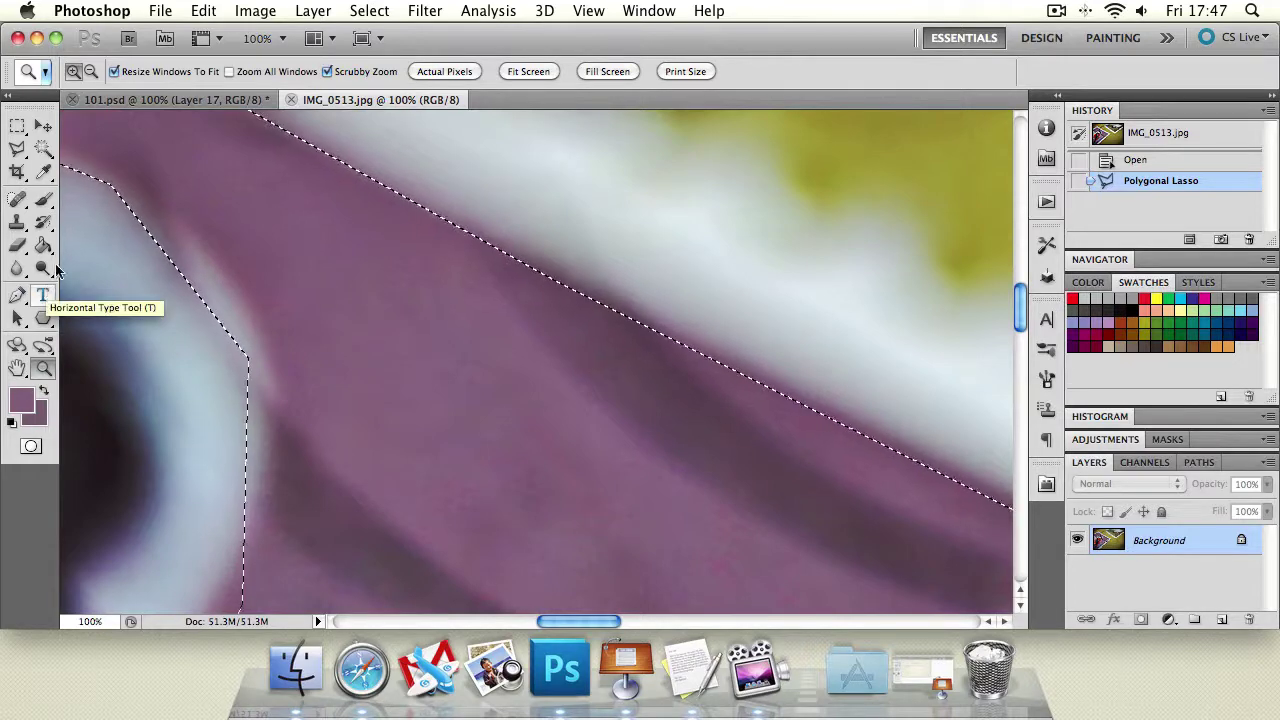
click(43, 172)
click(414, 349)
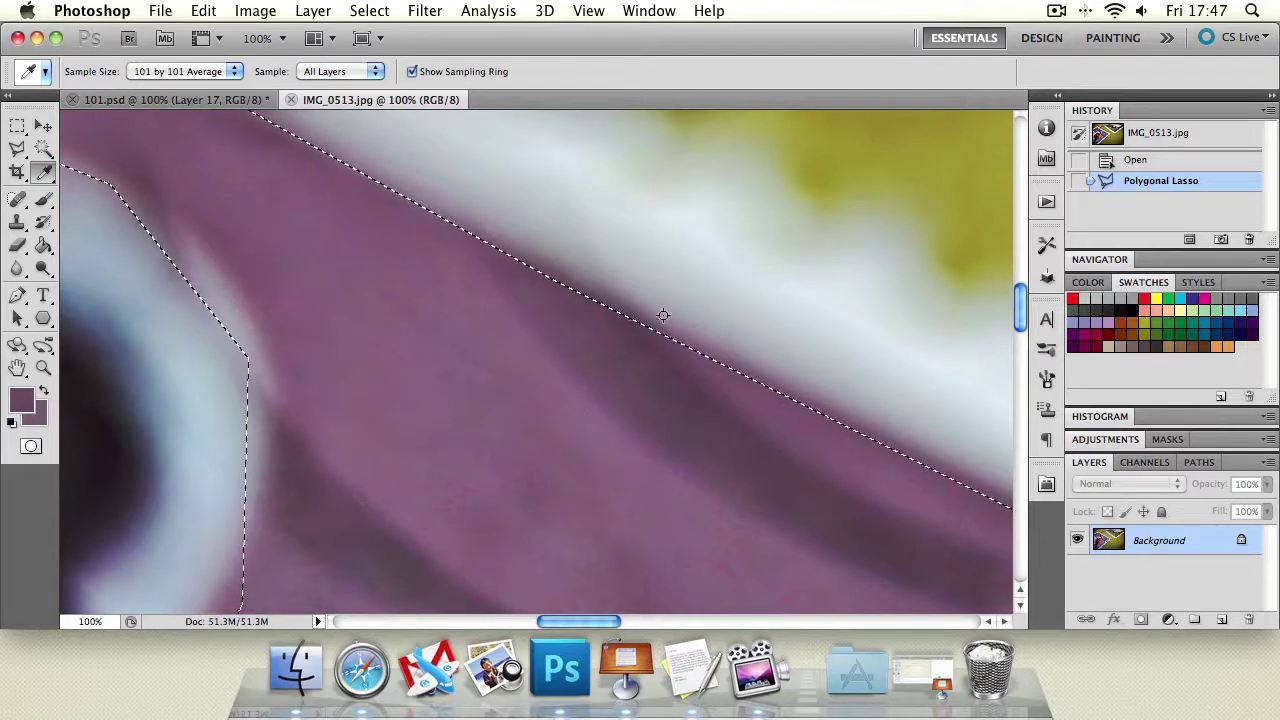
click(993, 148)
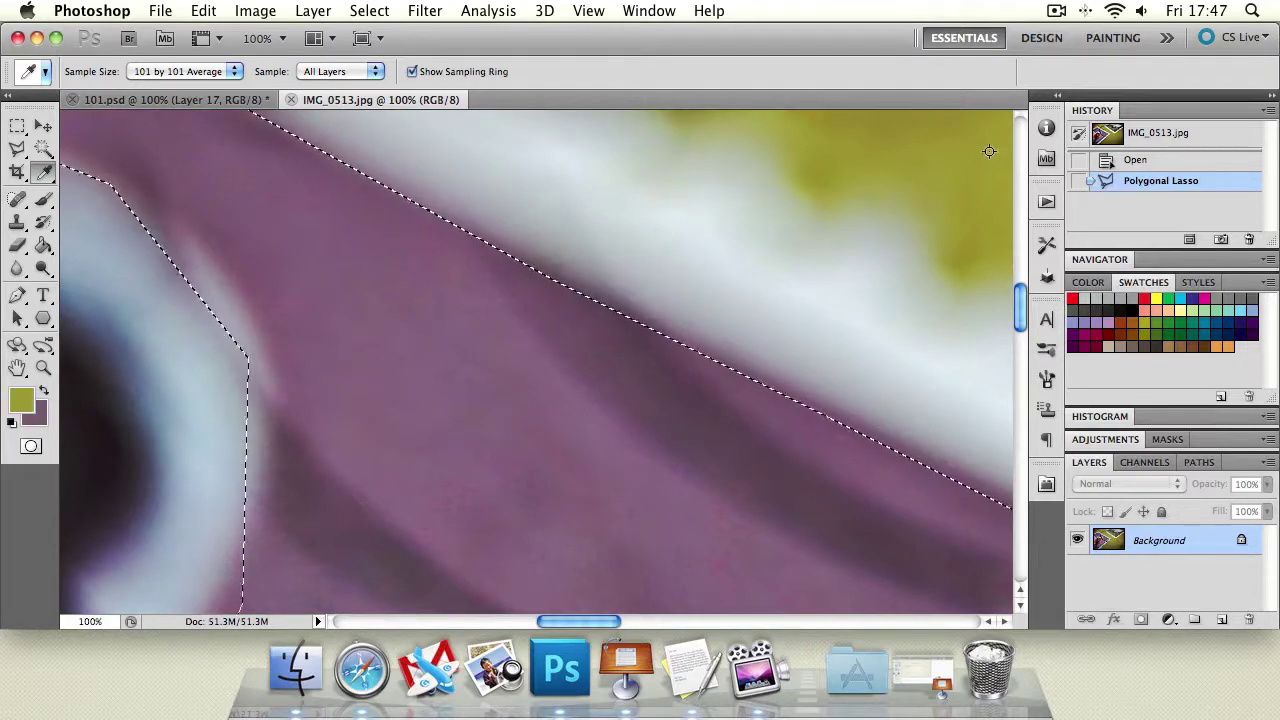
click(429, 425)
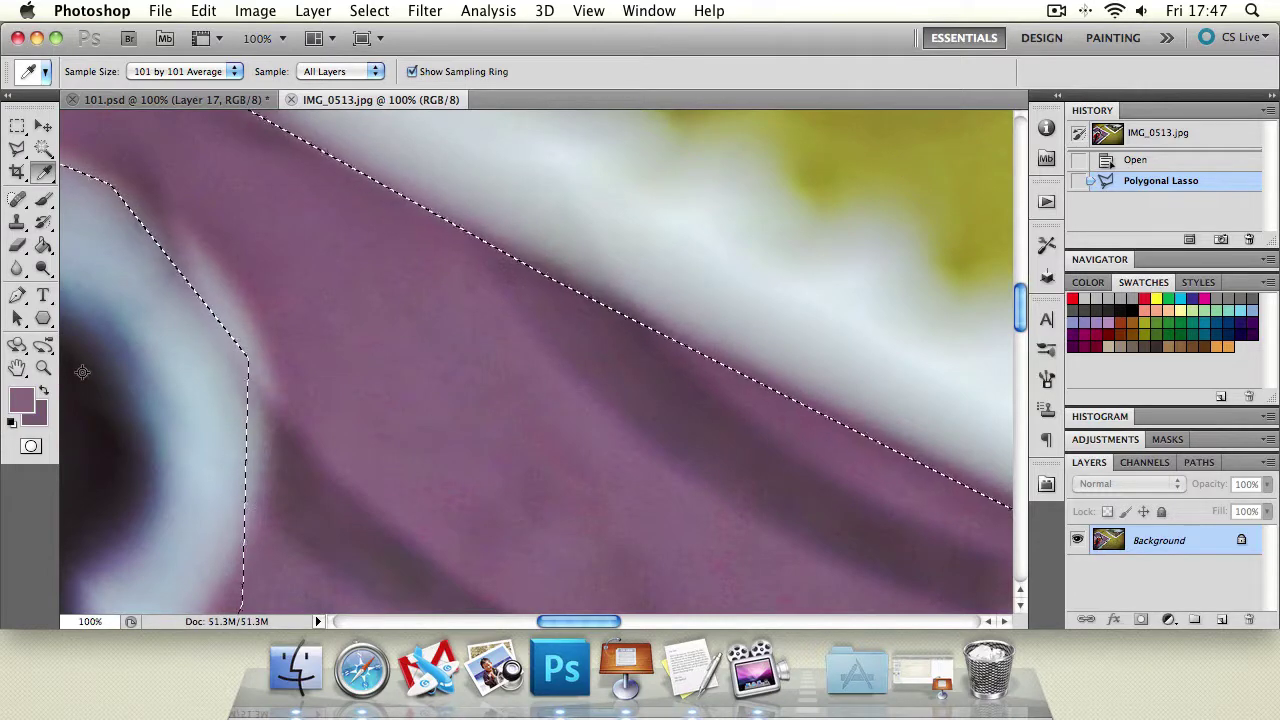
Switch to the Brush and set its size to 257 px, with the whole stamp selection in view
click(43, 368)
alt+click(463, 374)
alt+click(463, 374)
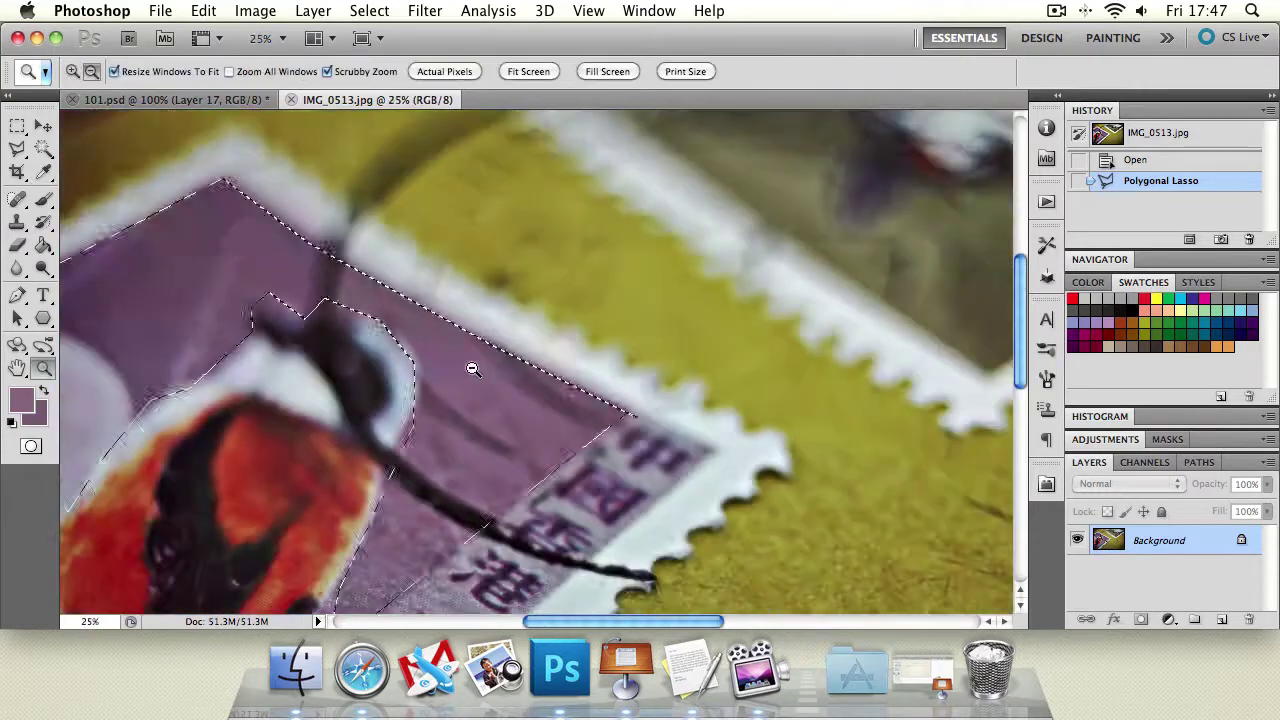
alt+click(463, 374)
alt+click(463, 374)
click(463, 374)
key(b)
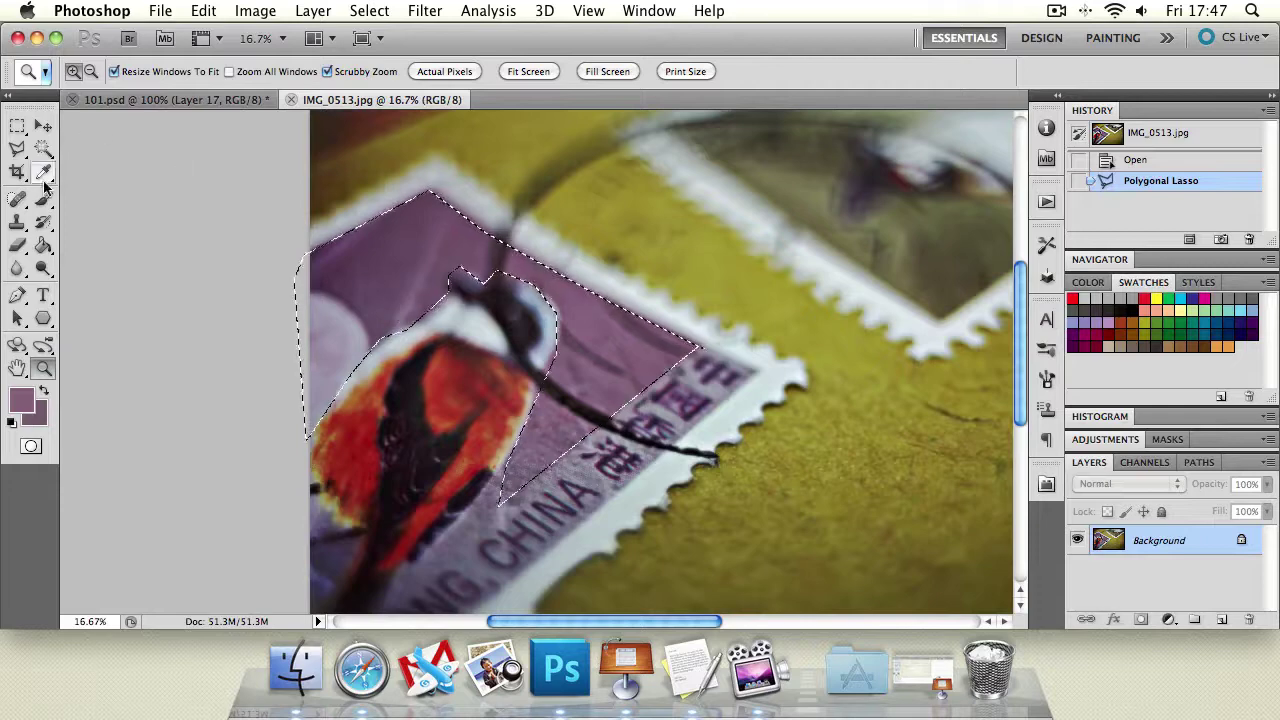
click(97, 71)
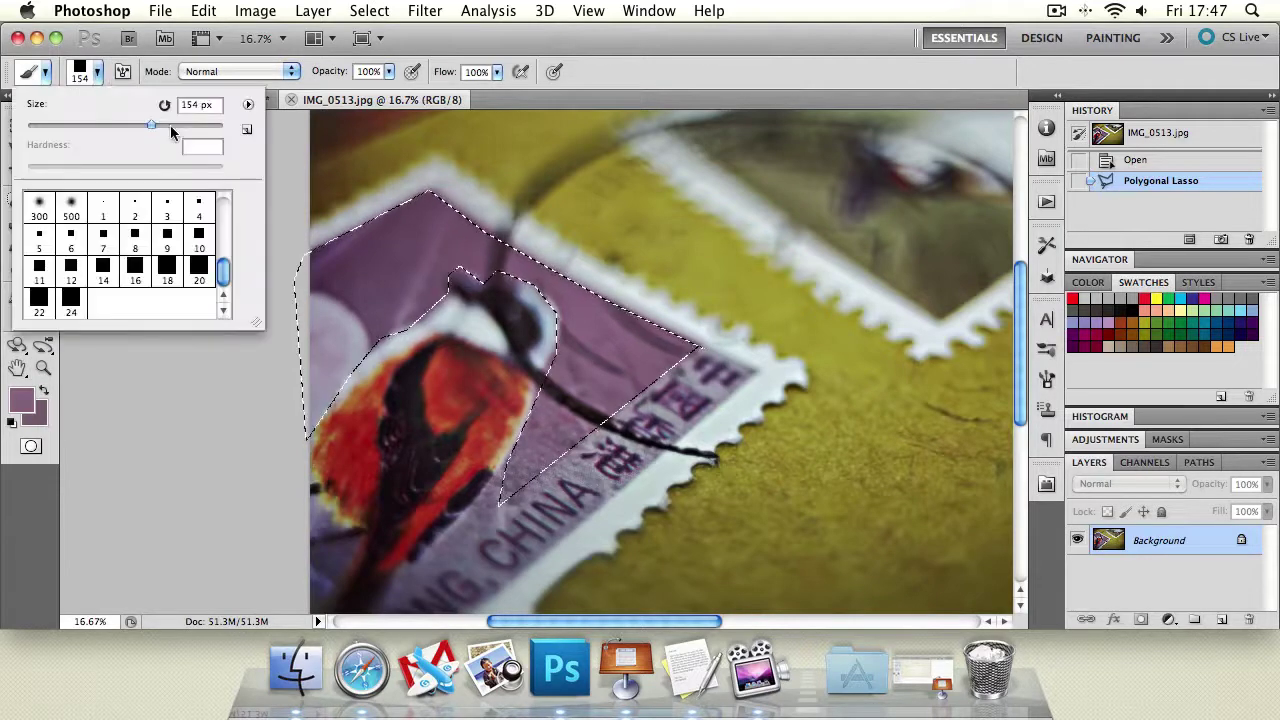
drag(155, 127, 177, 125)
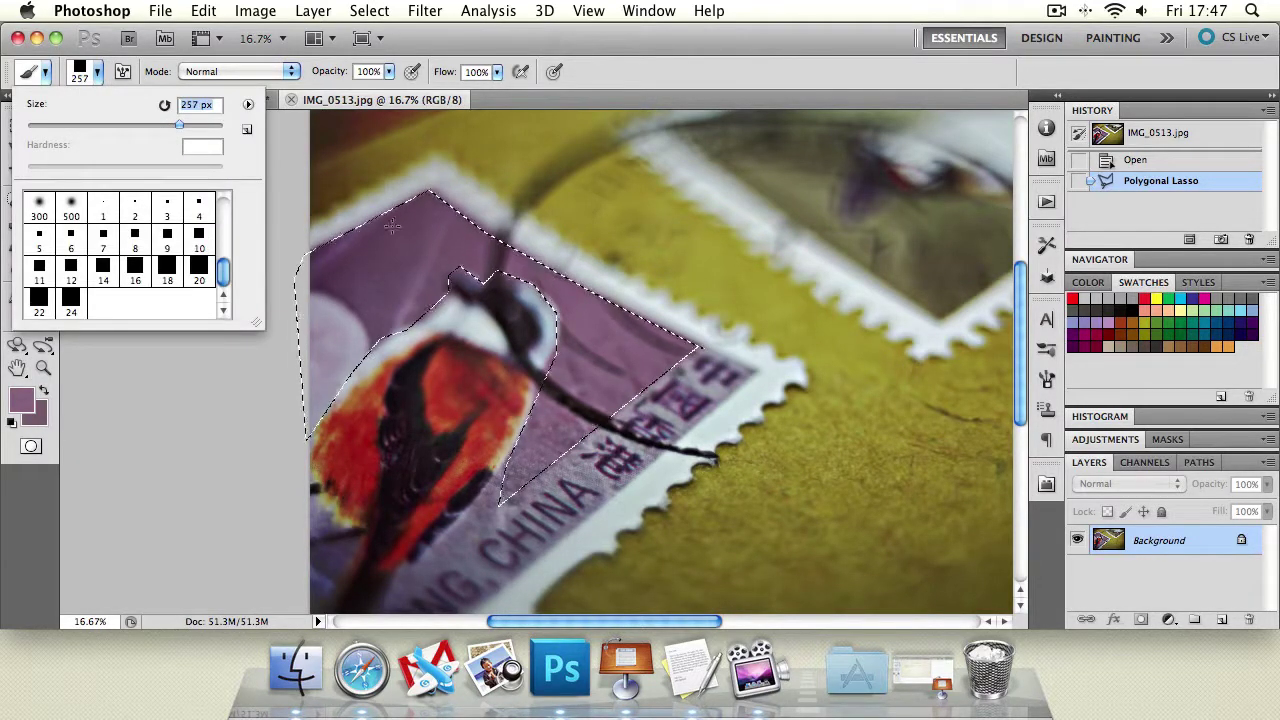
Paint the selected stamp background around the bird with the sampled purple, covering both sides of the selection
click(437, 234)
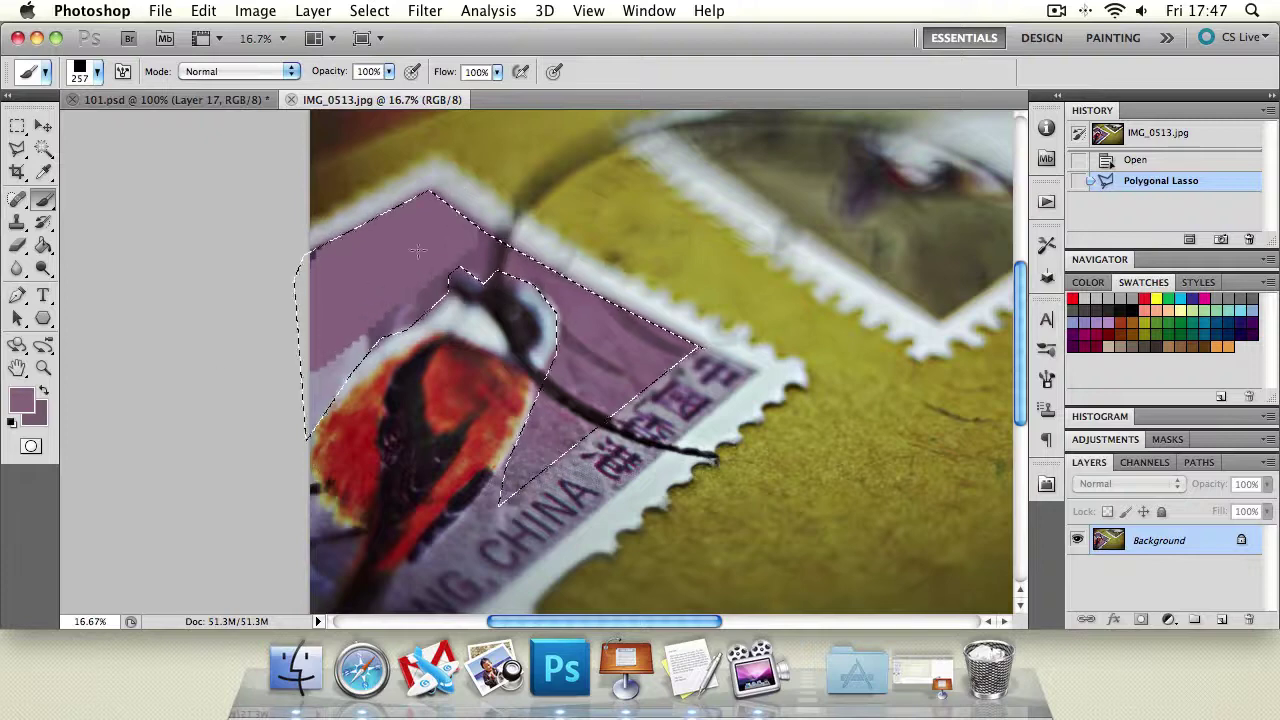
mouse_move(418, 252)
mouse_down()
mouse_move(348, 246)
mouse_move(264, 310)
mouse_up()
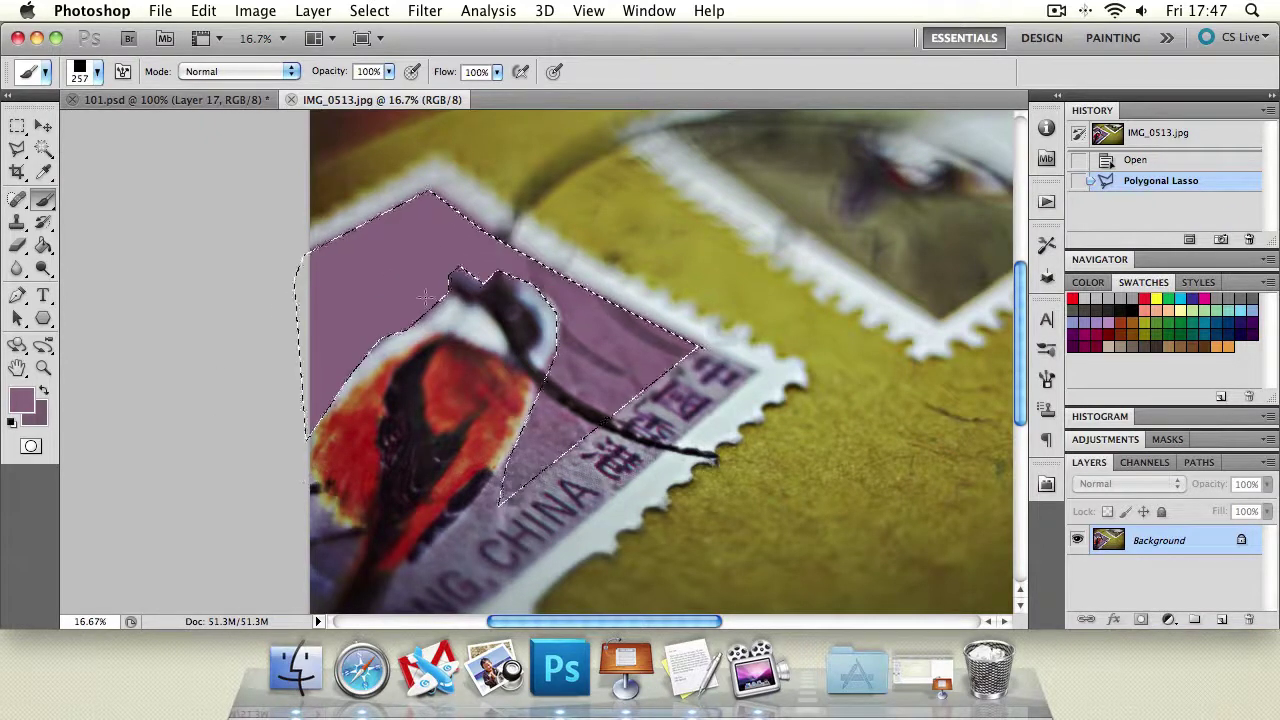
drag(638, 342, 576, 397)
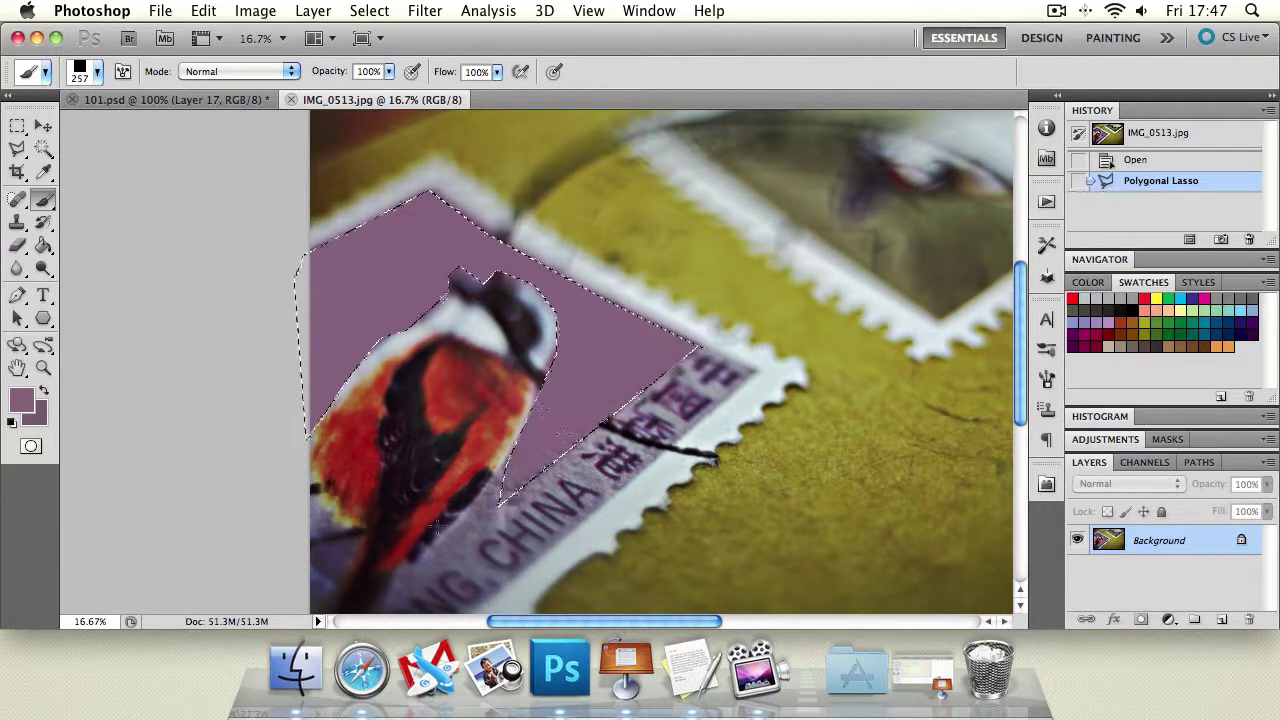
drag(513, 513, 572, 461)
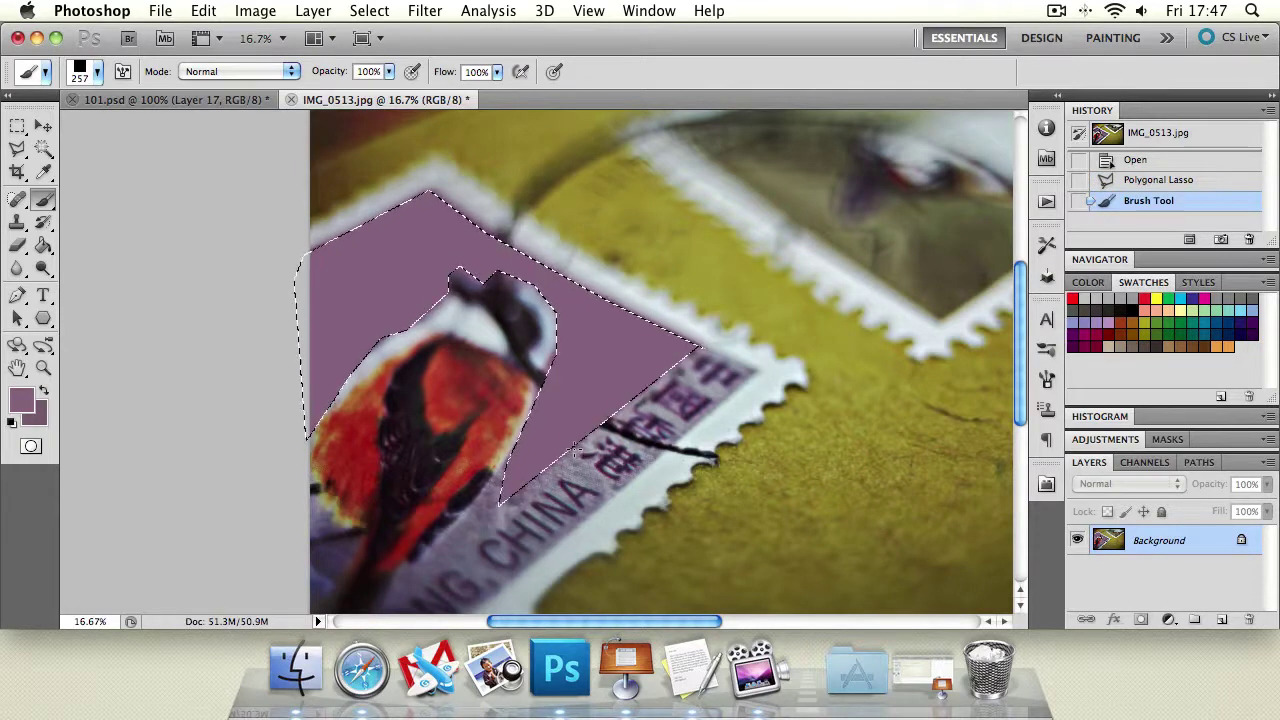
Move the selection outline off the painted area and clear it with the Polygonal Lasso, dismissing the warning
mouse_move(430, 240)
mouse_down()
mouse_move(391, 214)
mouse_move(625, 195)
mouse_up()
double_click(625, 195)
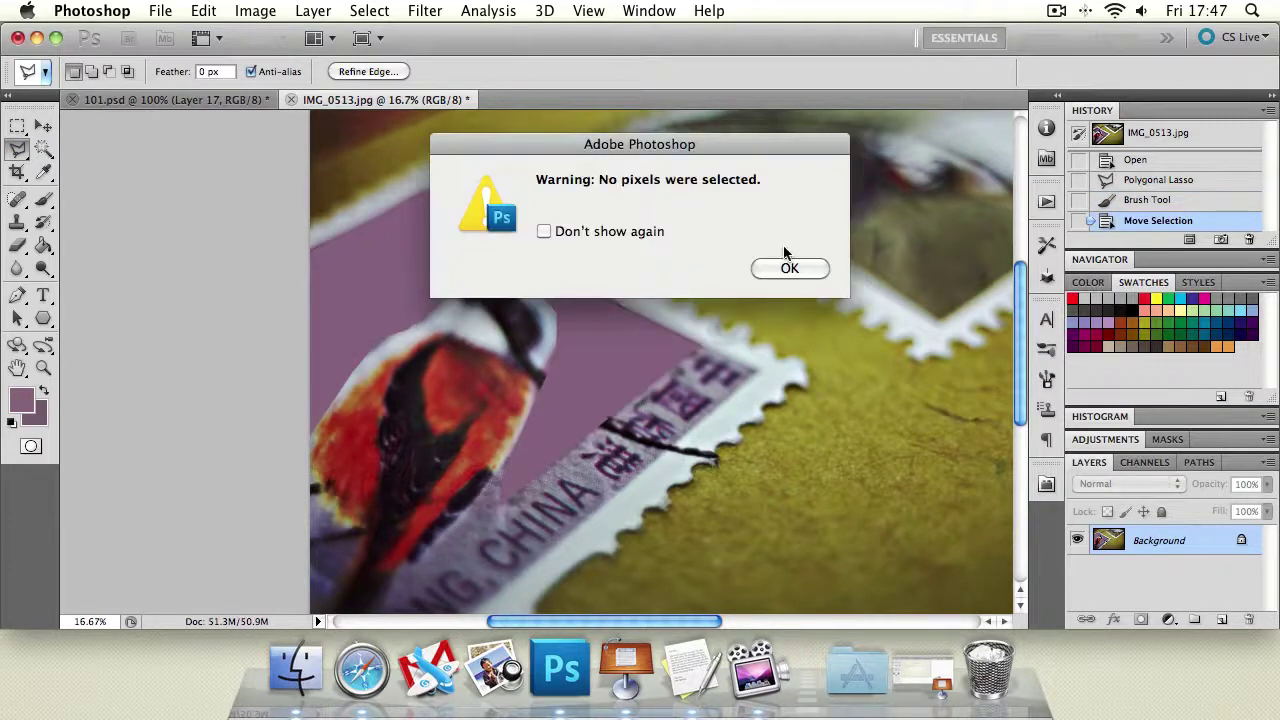
click(789, 264)
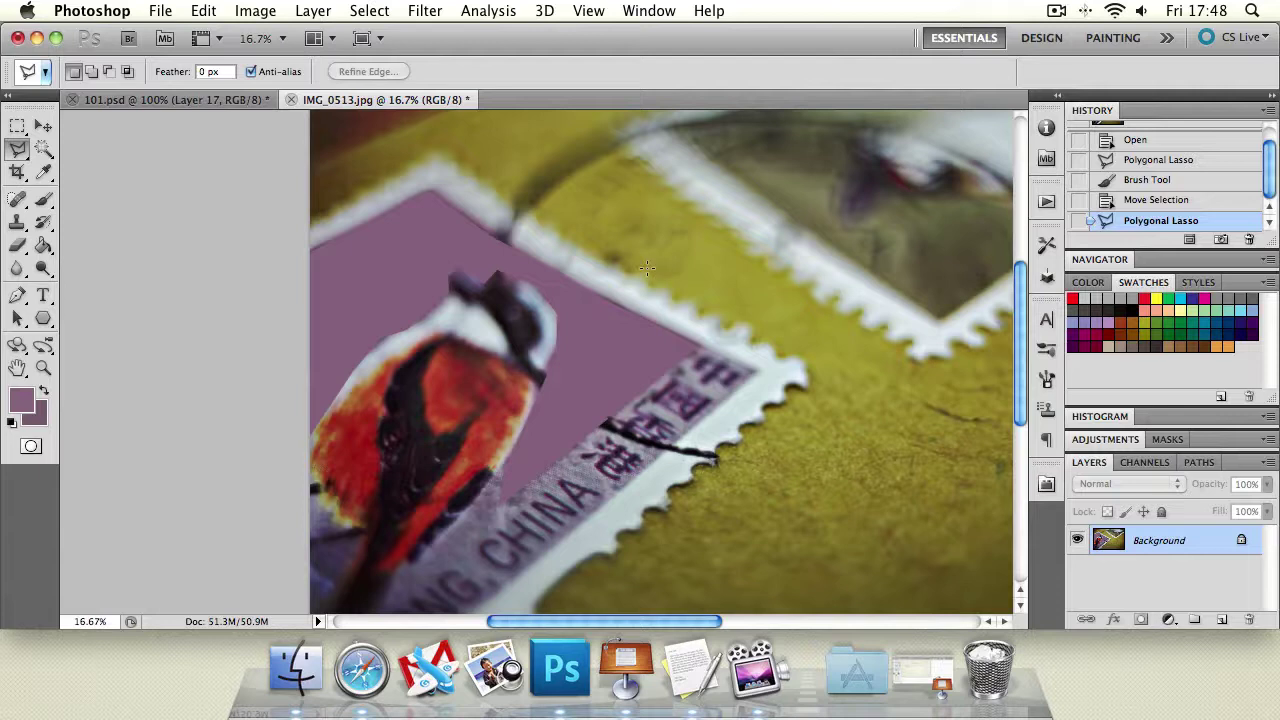
Step back through the history to the photo's Open state, undoing the painting and the selection changes
key(super+alt+z)
key(super+alt+z)
key(super+alt+z)
key(super+alt+z)
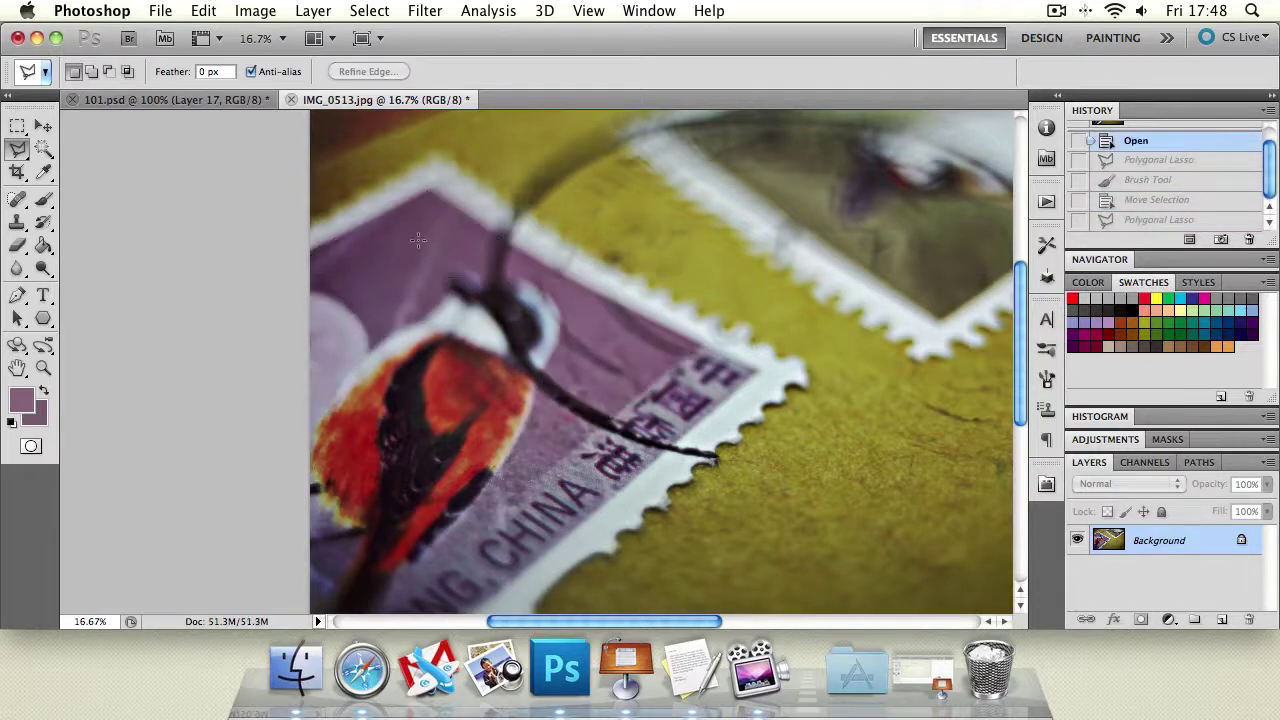
Cycle through the Eyedropper's tool group, including the Note and Count tools, ending on the Color Sampler Tool
click(42, 172)
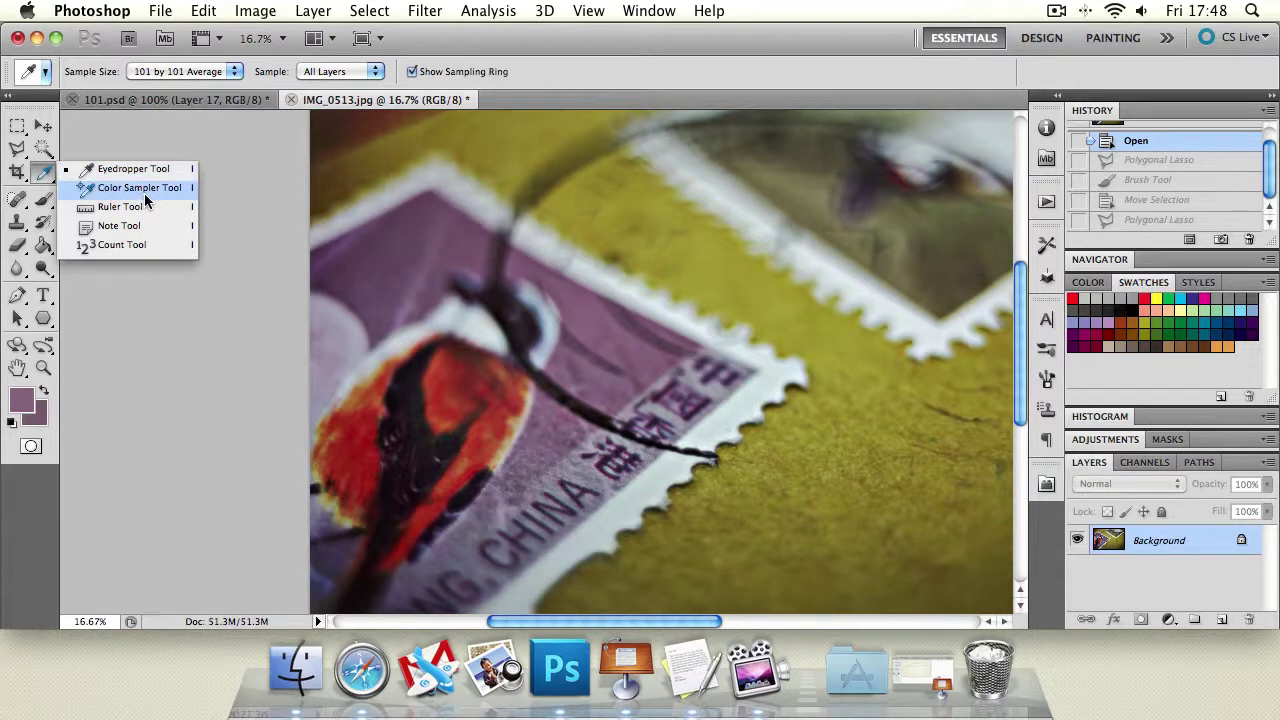
click(146, 190)
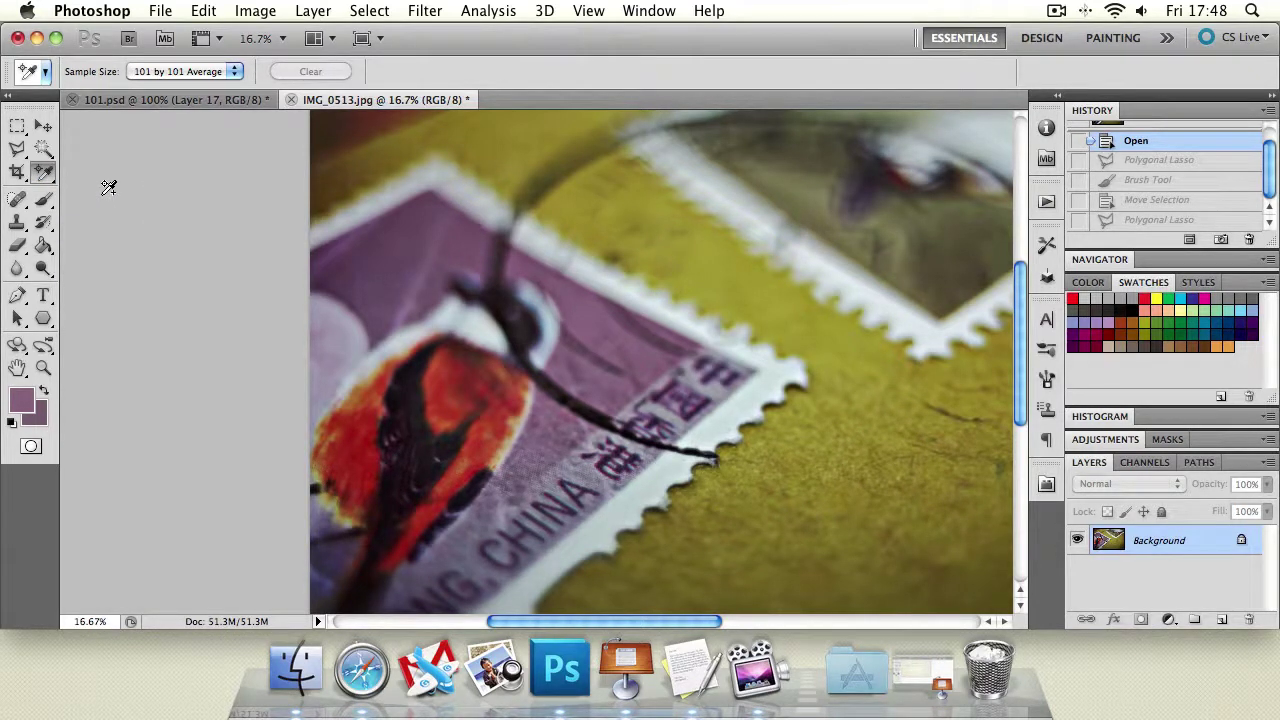
key(shift+i)
key(shift+i)
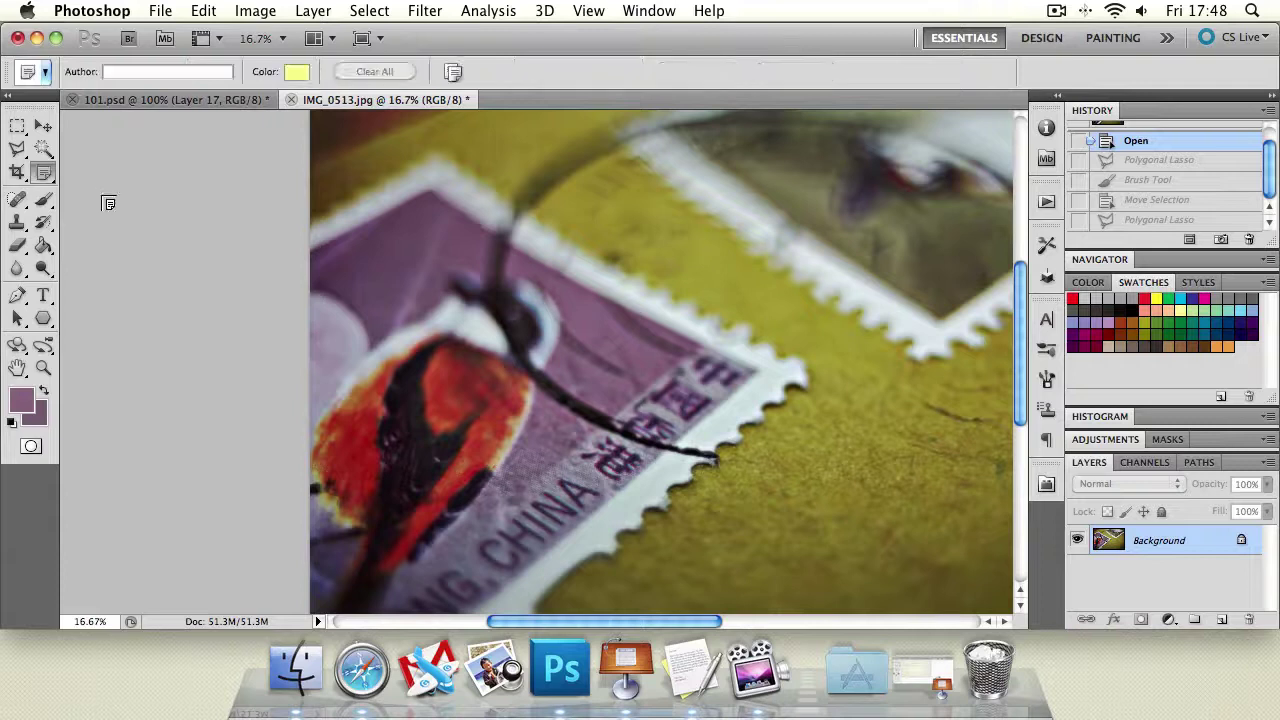
key(shift+i)
key(shift+i)
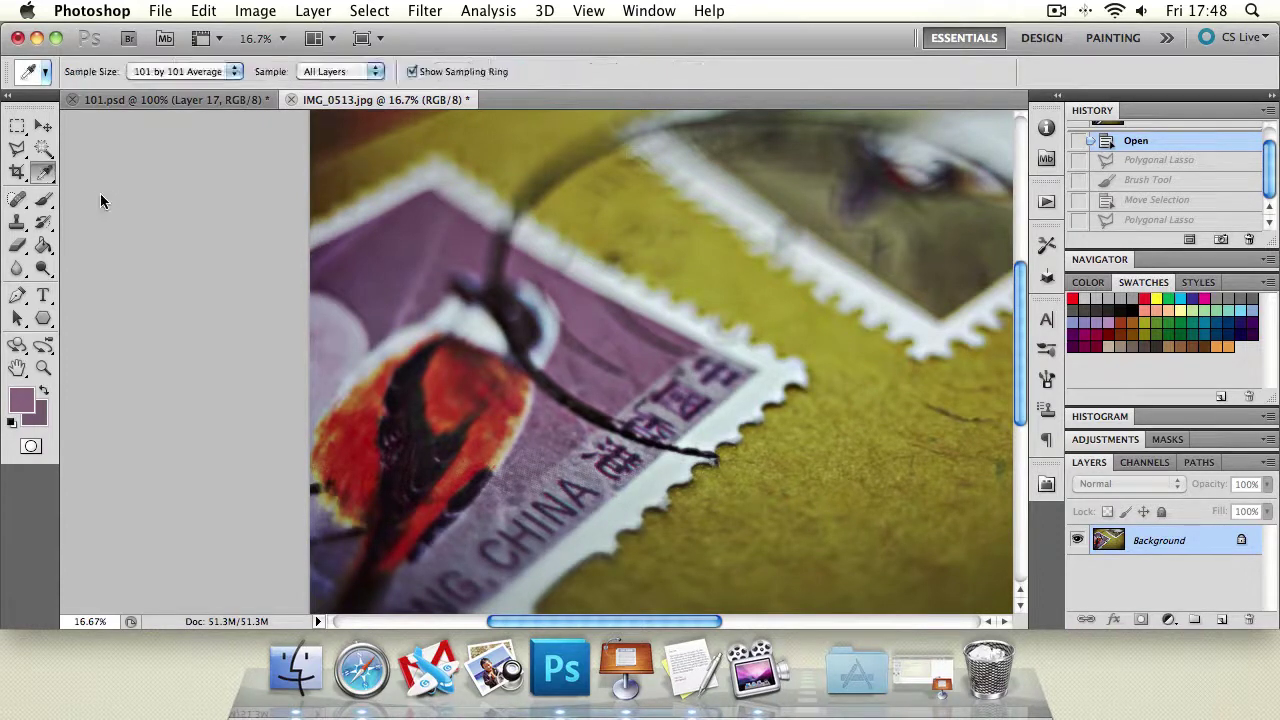
key(shift+i)
key(shift+i)
key(shift+i)
key(shift+i)
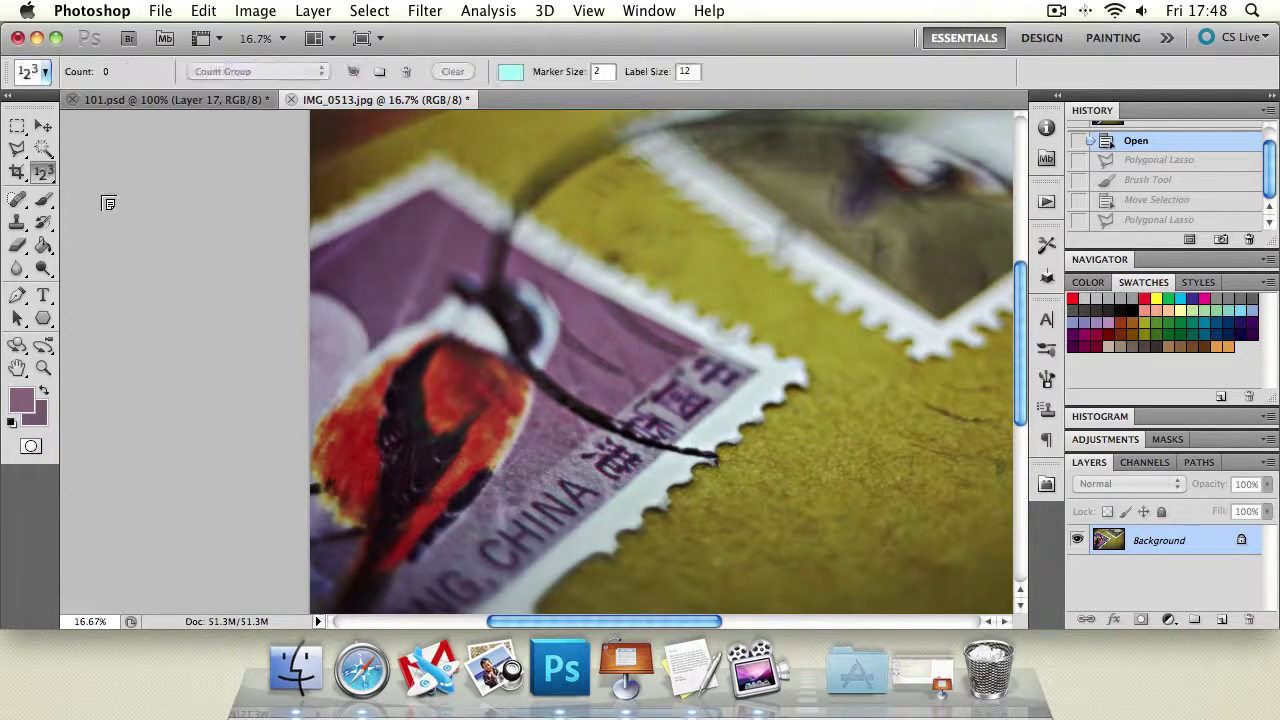
key(shift+i)
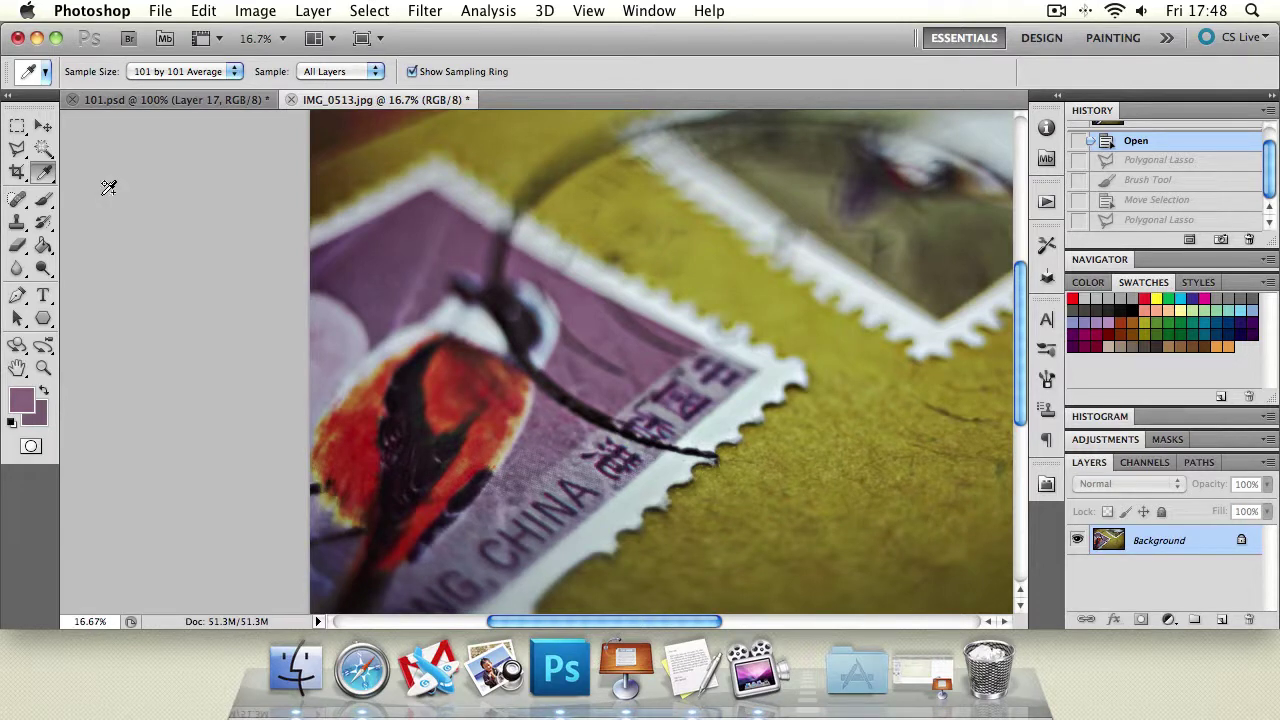
key(shift+i)
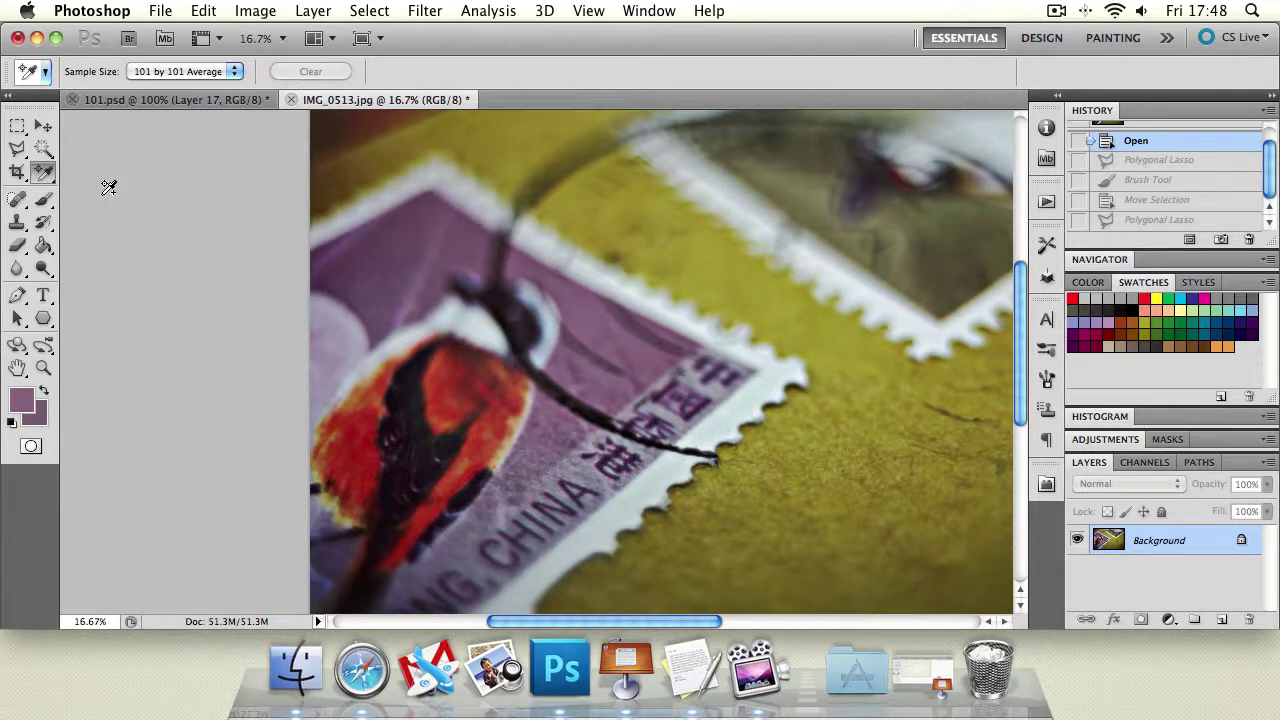
click(50, 175)
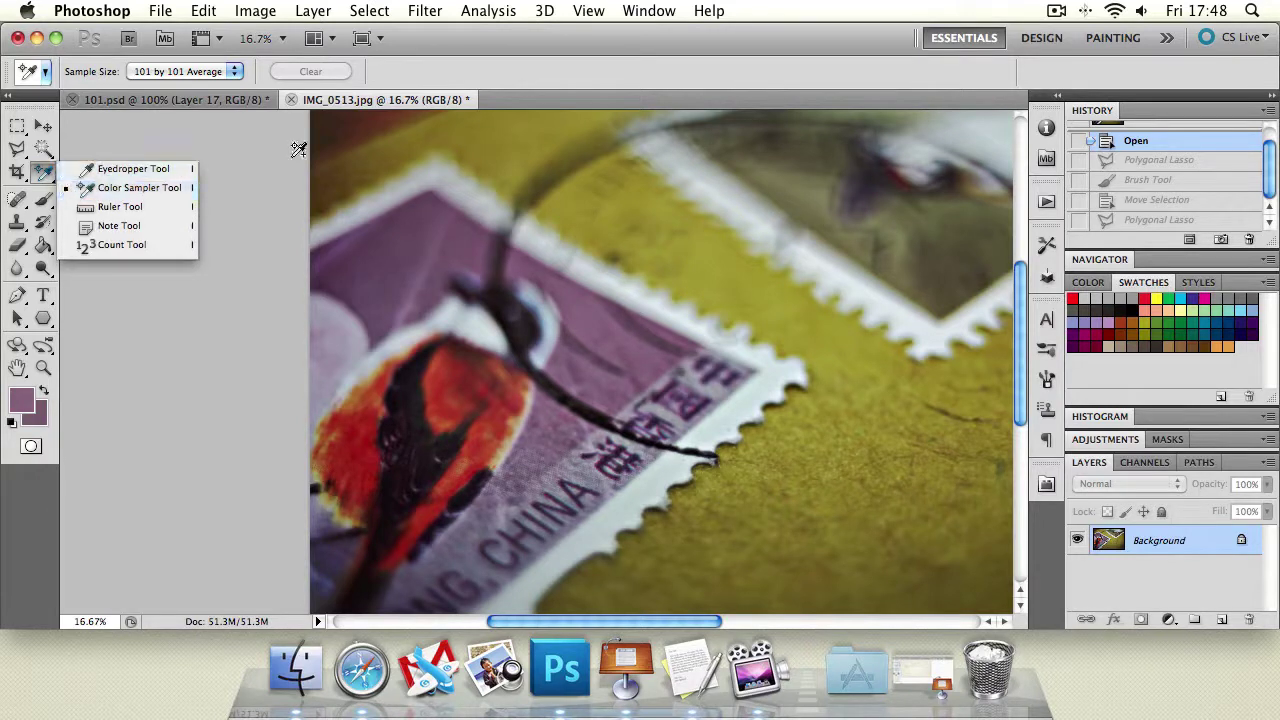
Bring up the 101.psd document, briefly trying the Move Tool before returning to the Color Sampler Tool
click(618, 40)
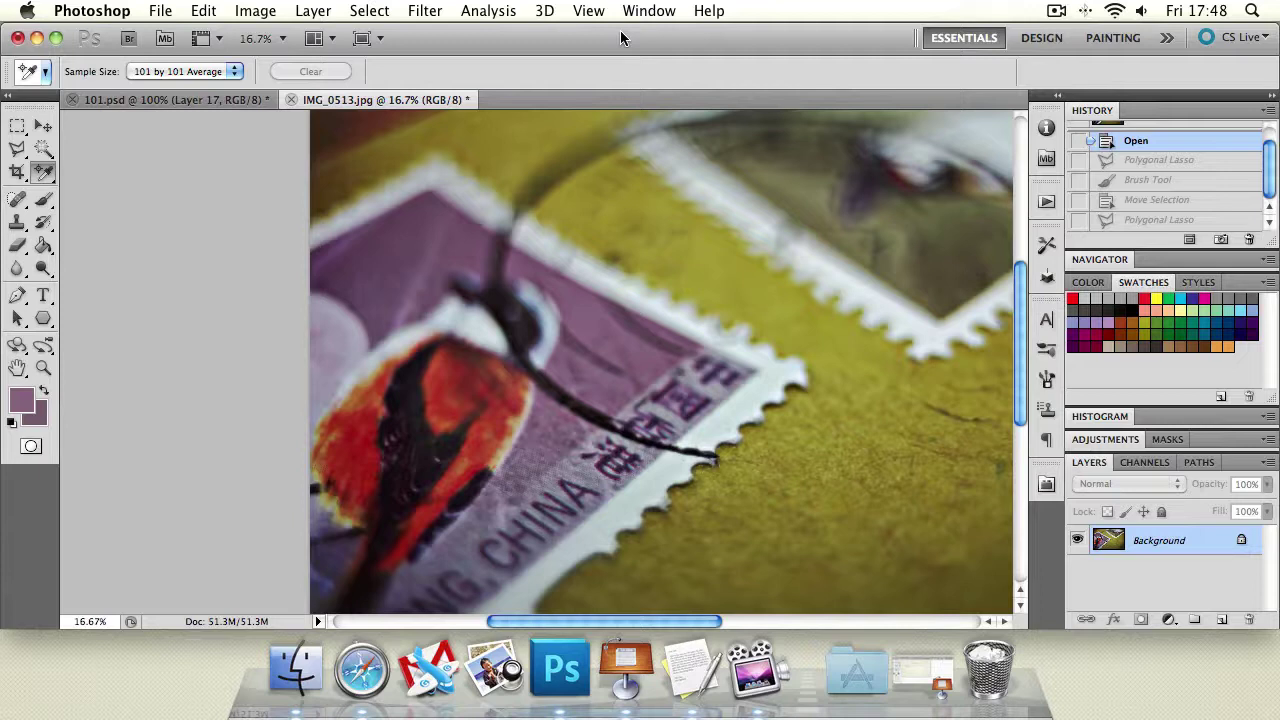
click(248, 103)
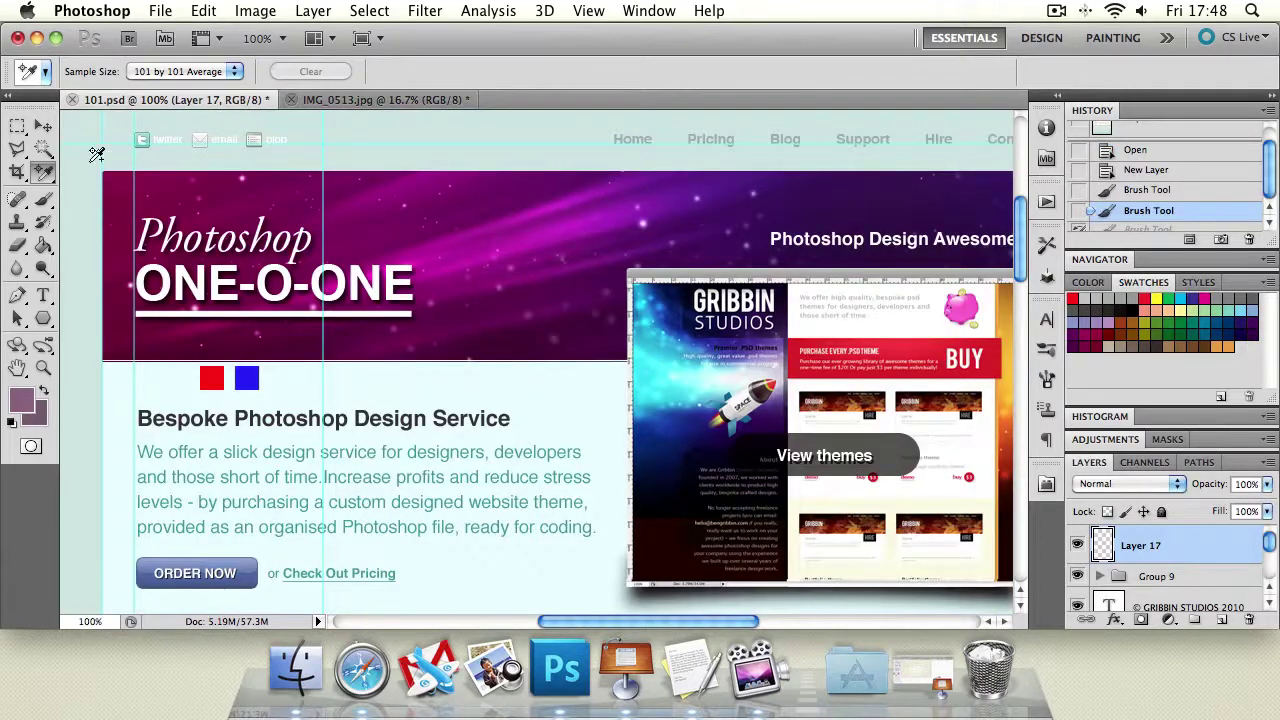
click(43, 125)
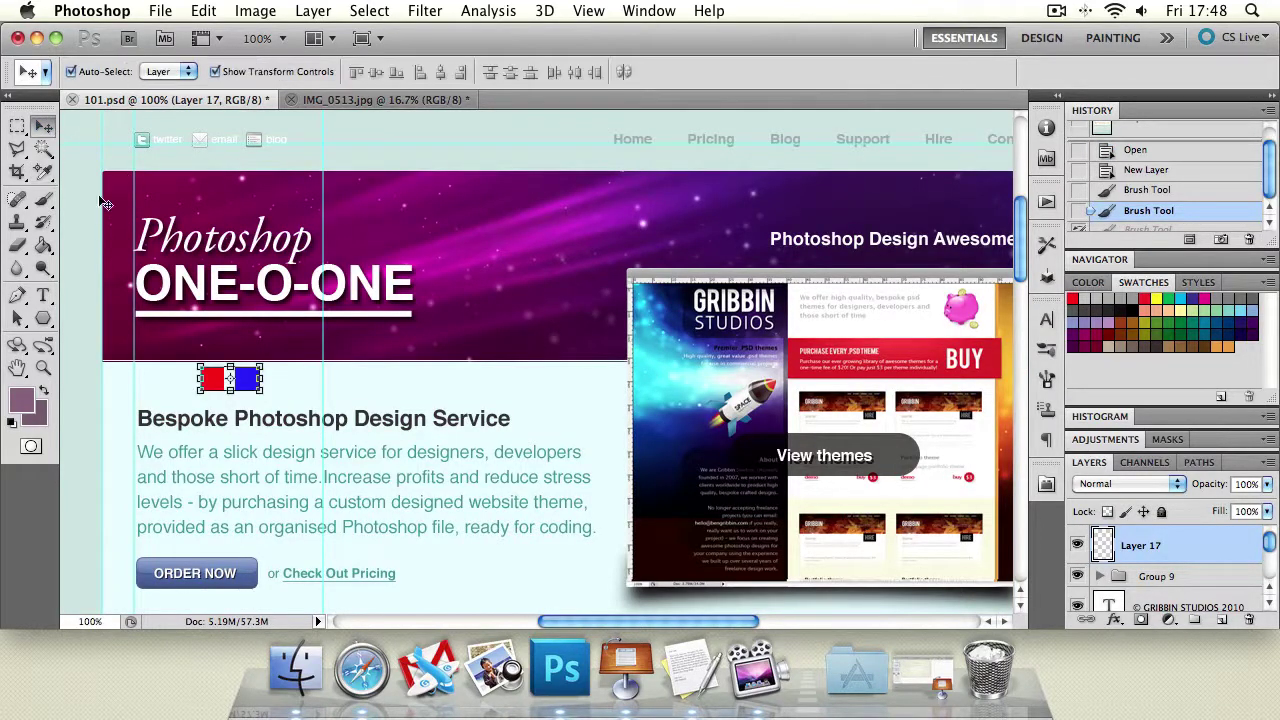
click(43, 171)
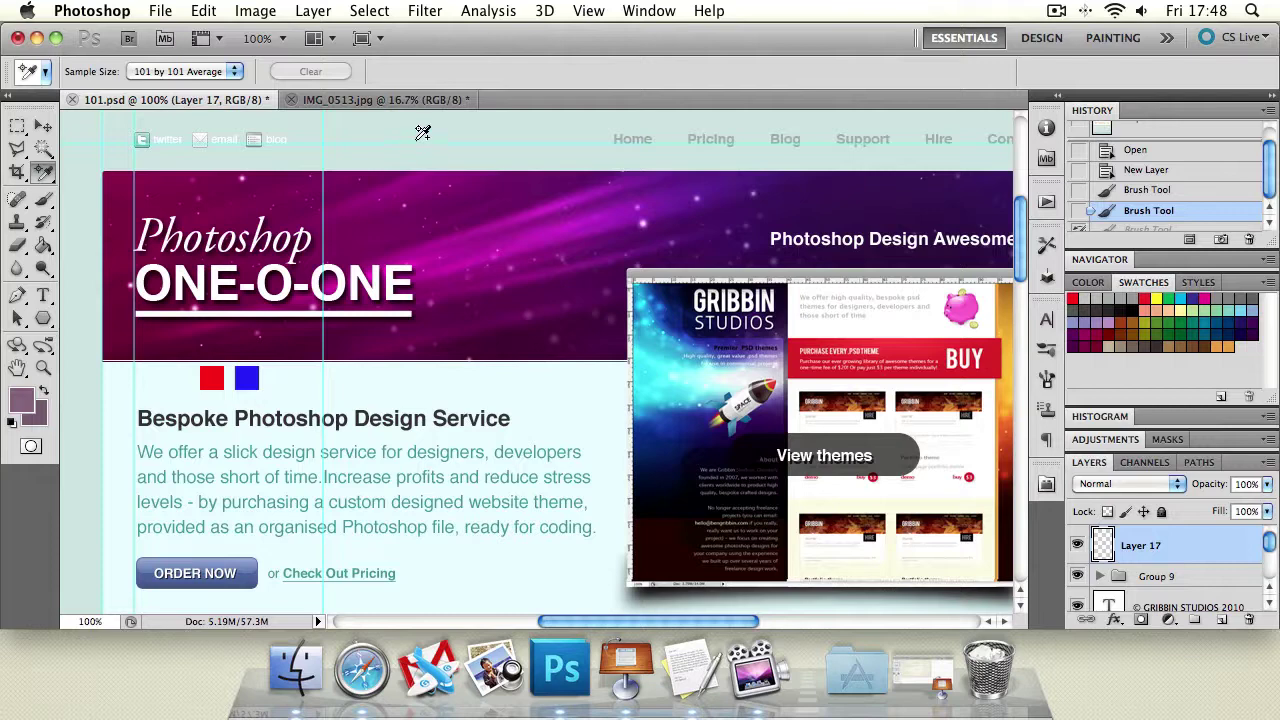
Place four color samplers: on the pale header strip, the purple banner, the light page background, and the ORDER NOW button's edge
click(417, 146)
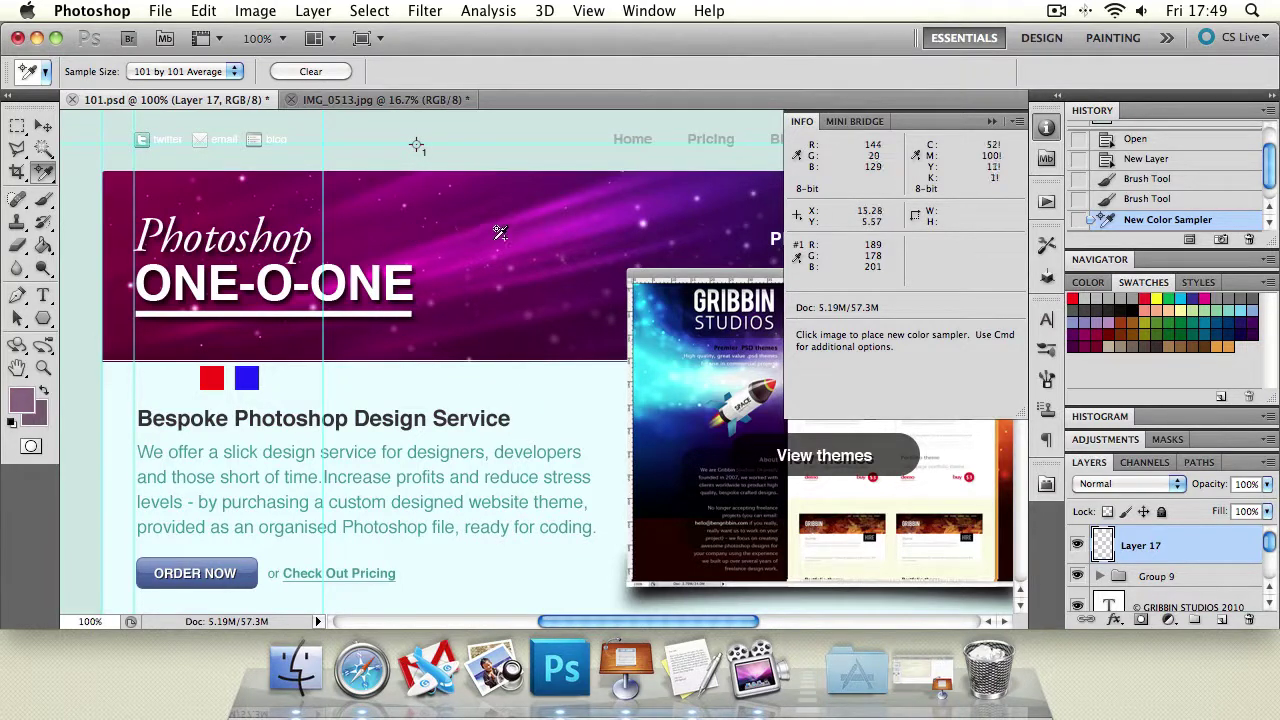
click(525, 209)
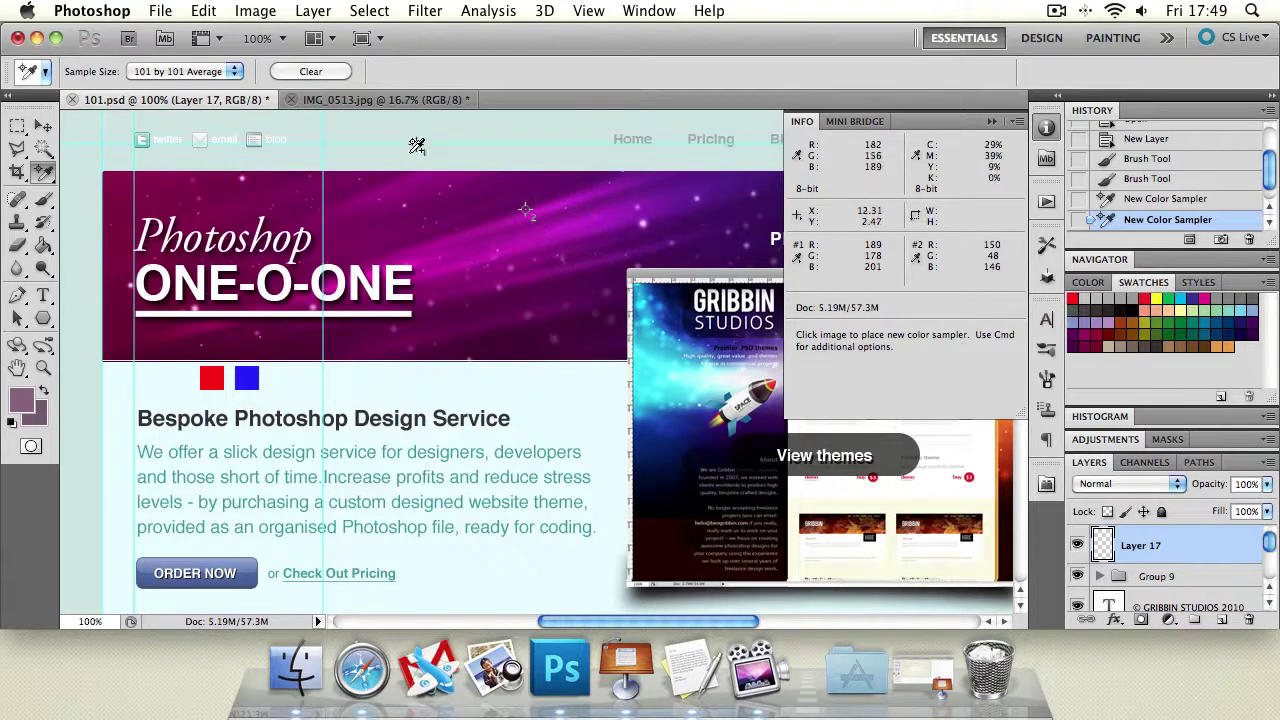
click(483, 579)
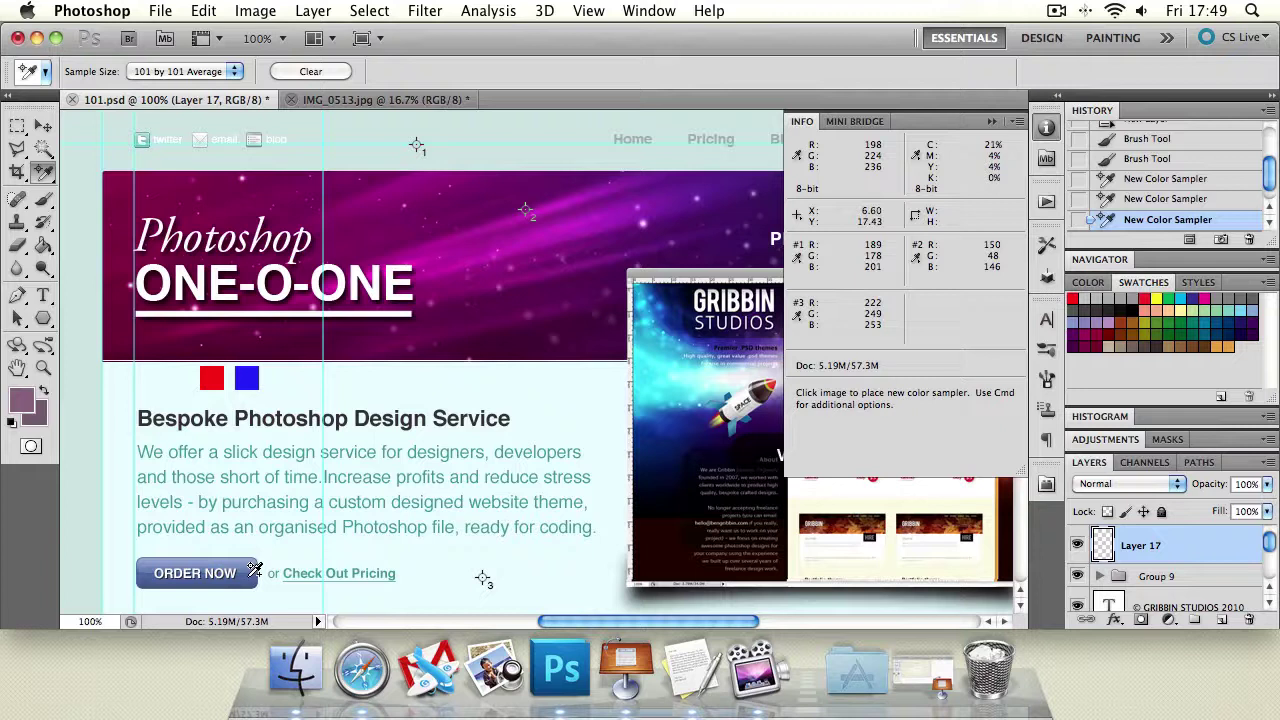
click(252, 577)
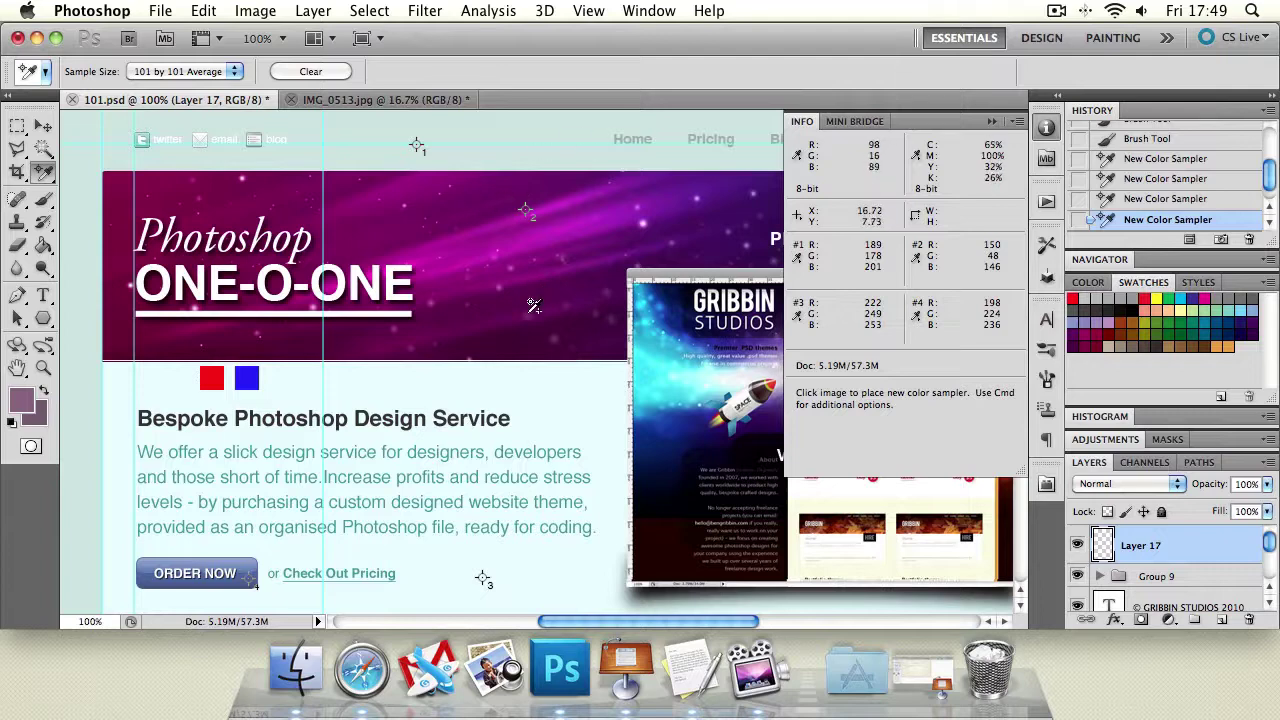
click(578, 432)
click(802, 258)
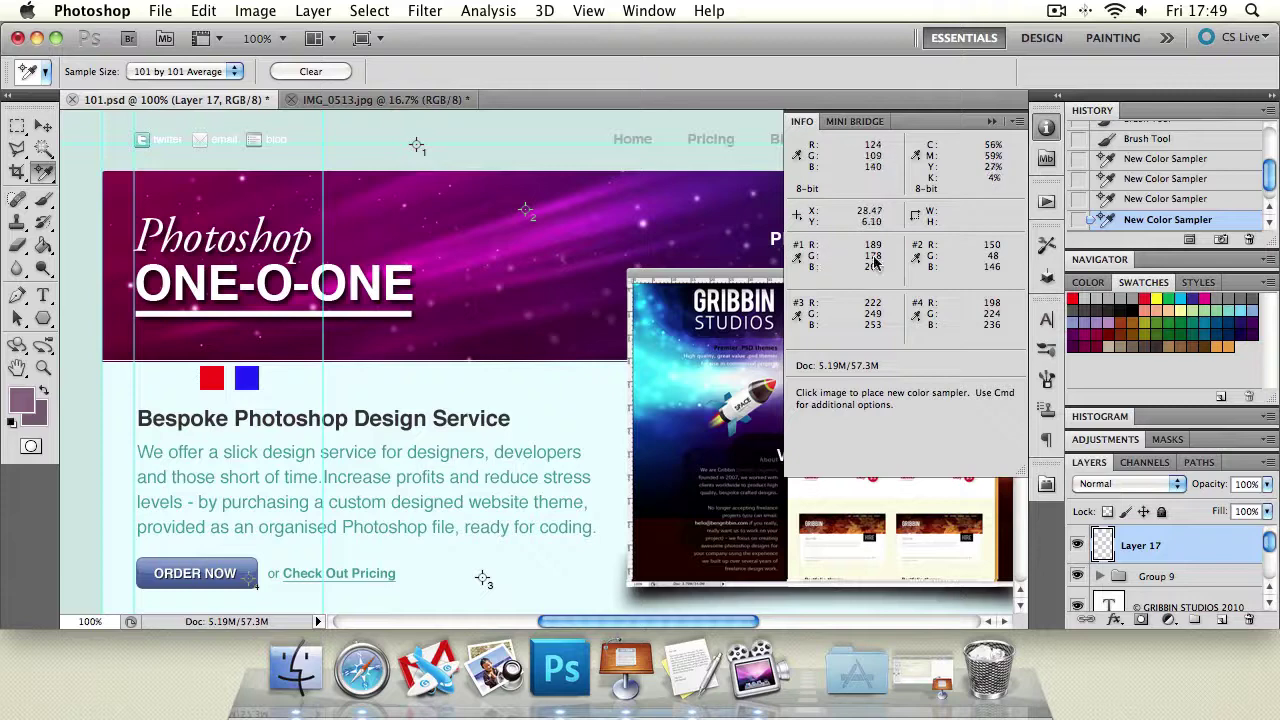
Set the first color sampler's readout mode to Actual Color and then to RGB Color
click(43, 125)
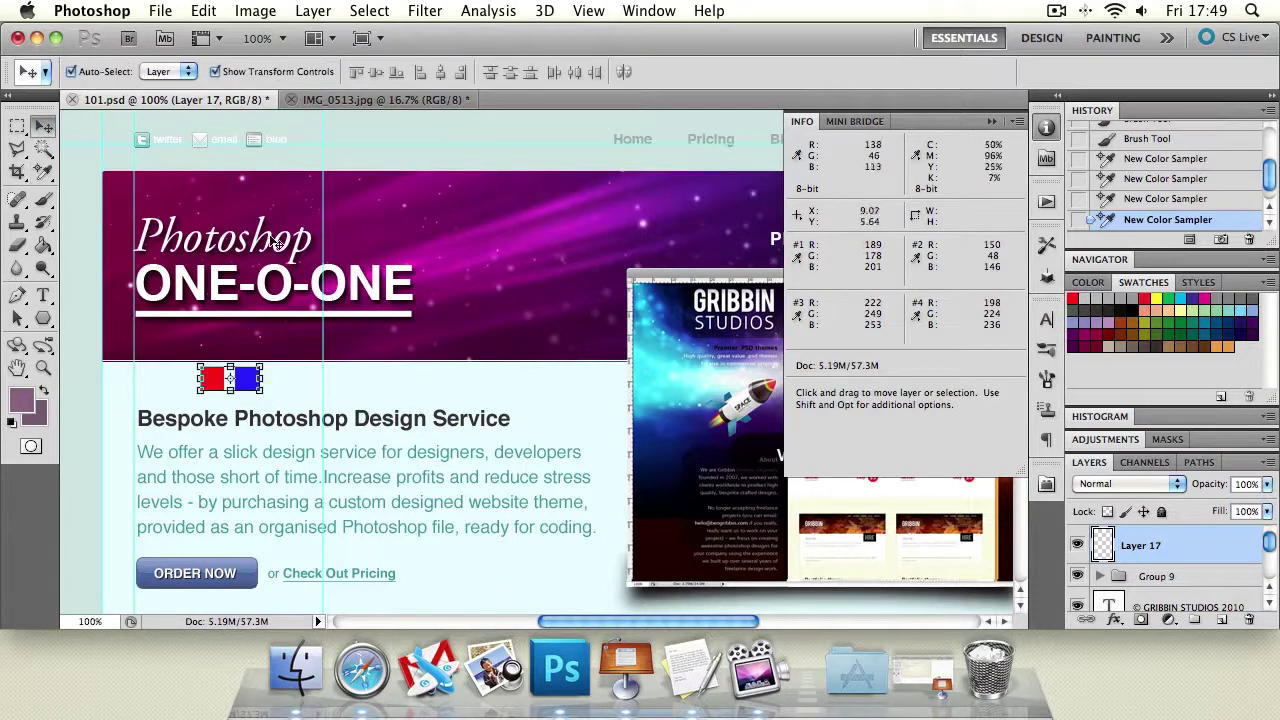
key(i)
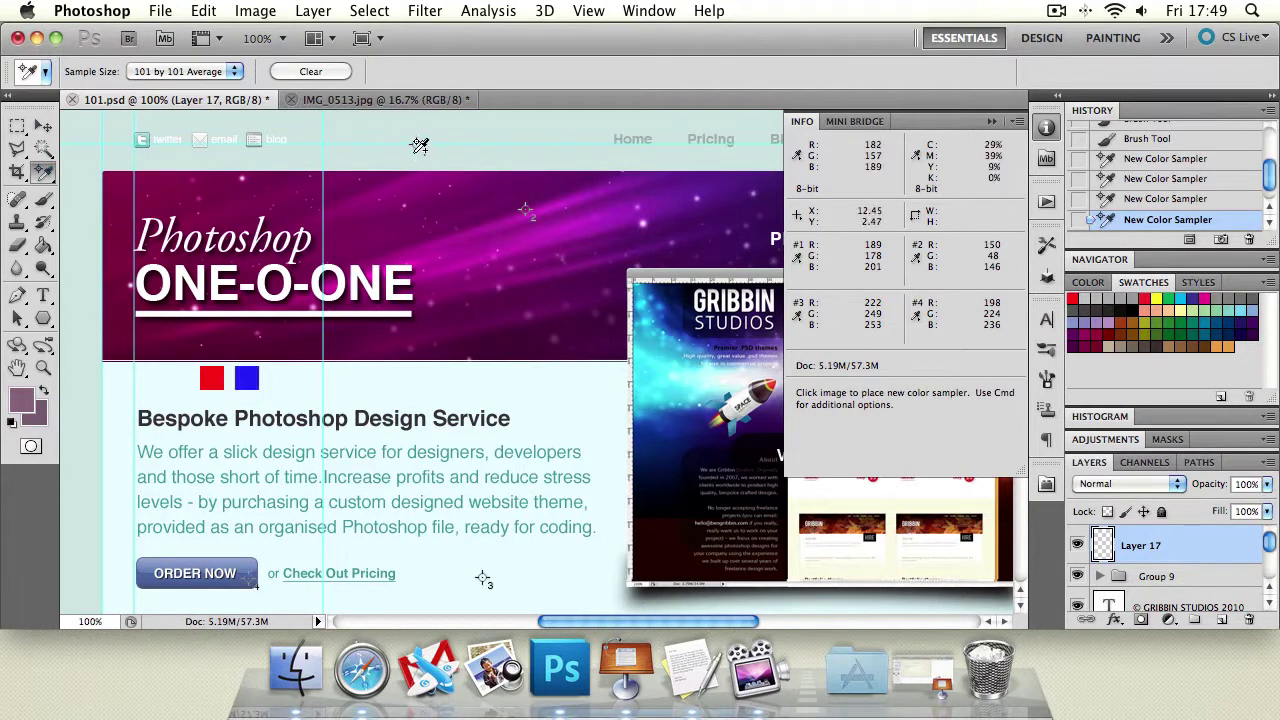
right_click(416, 146)
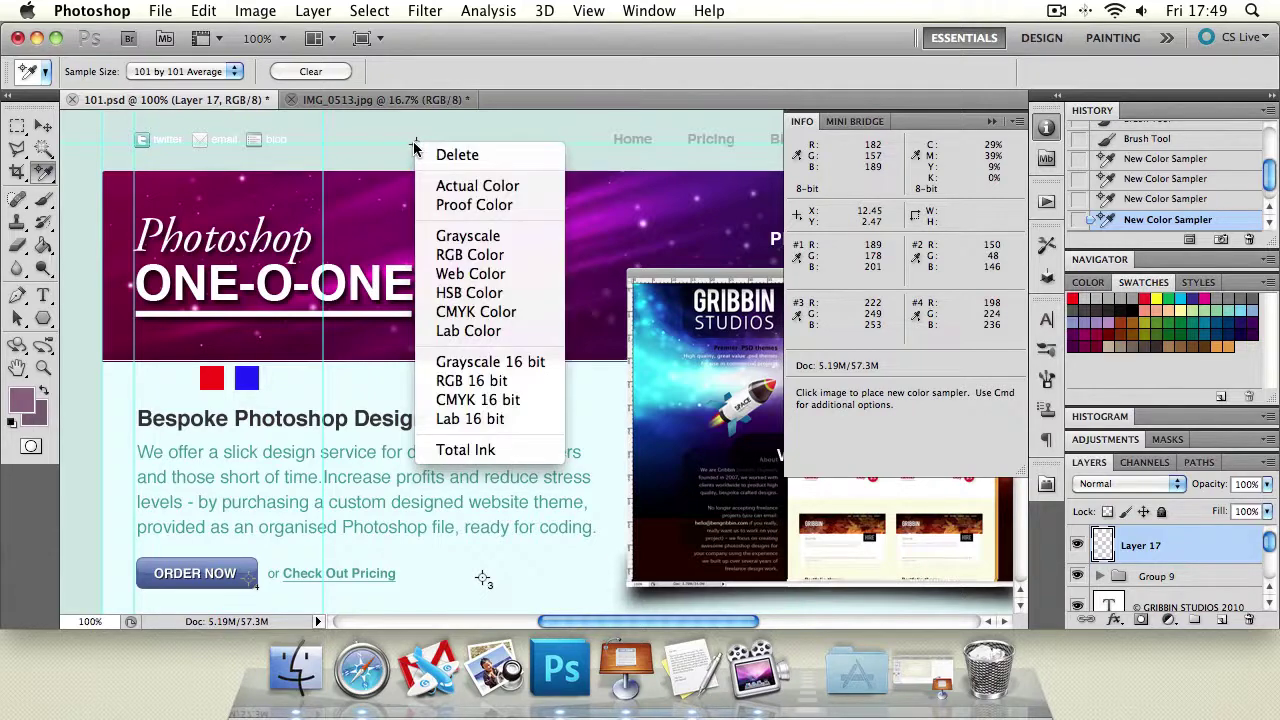
click(477, 184)
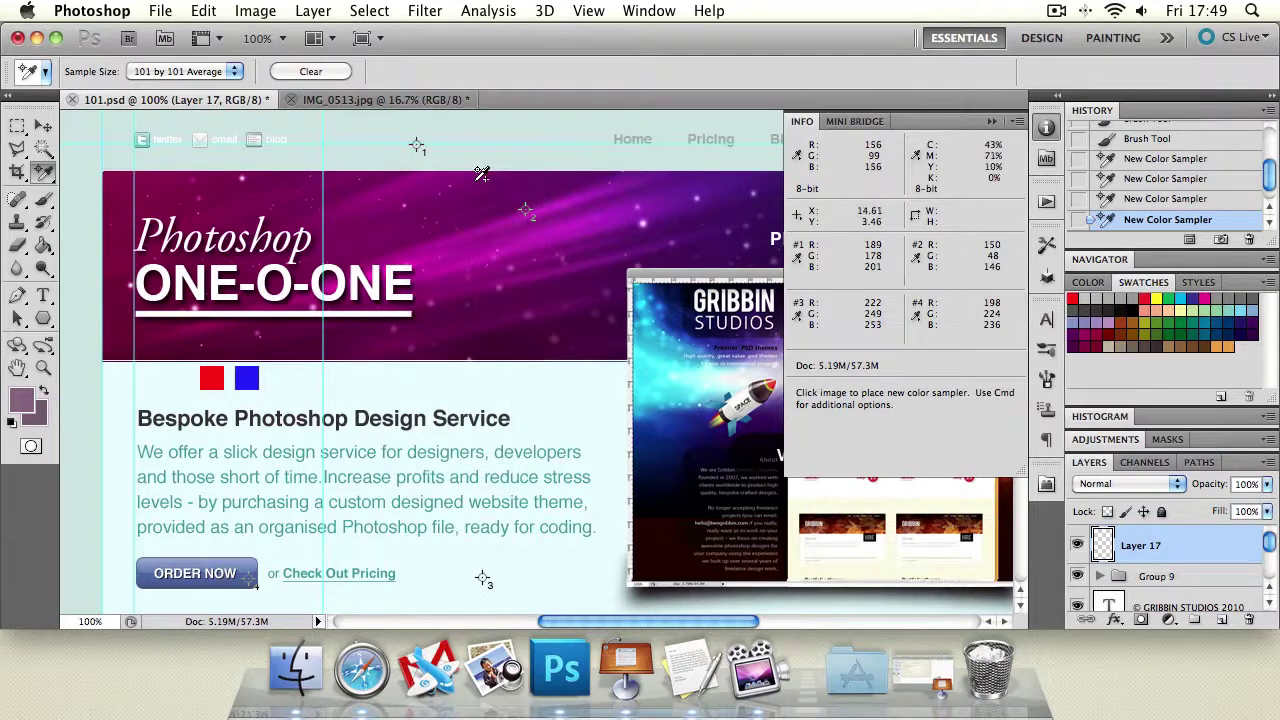
right_click(416, 145)
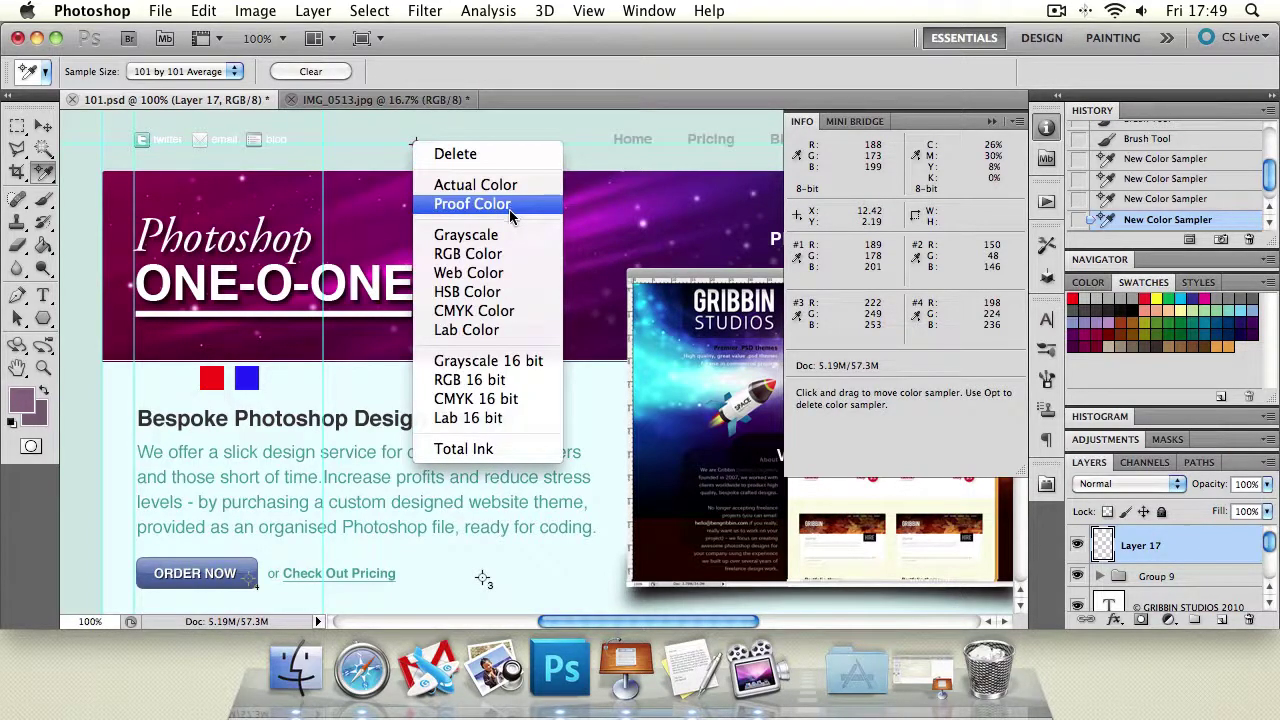
click(505, 260)
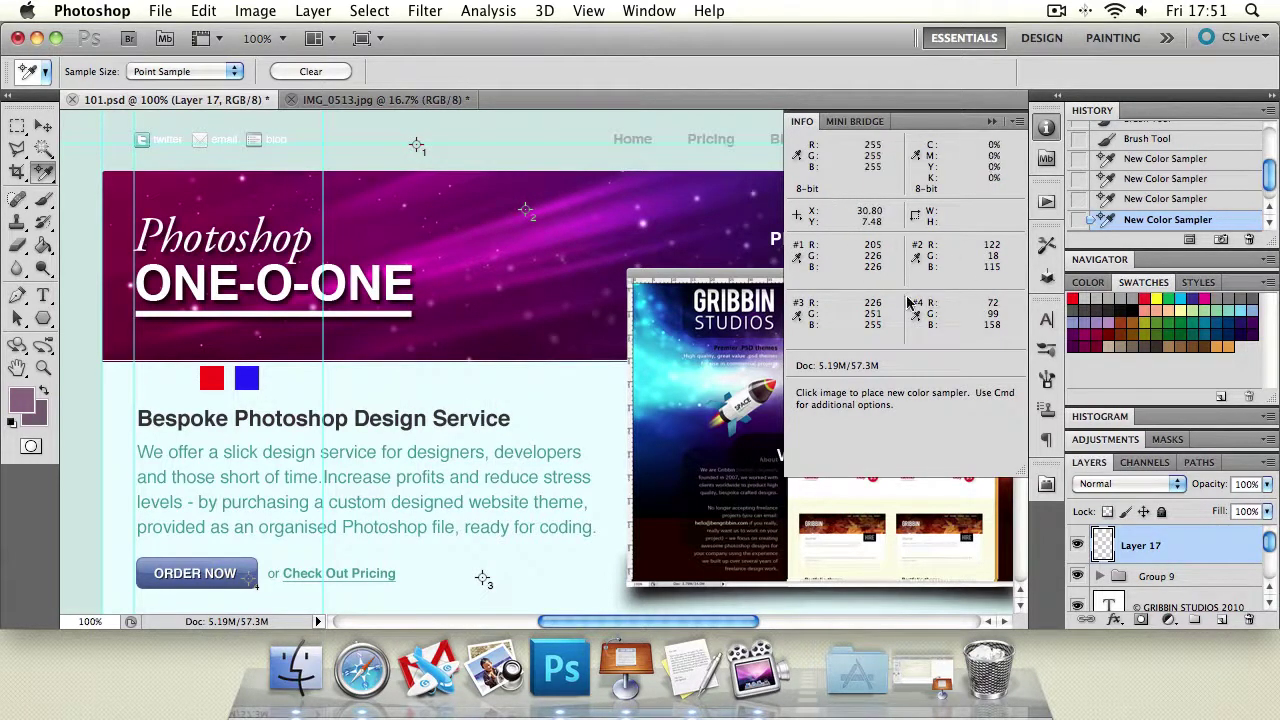
Set the foreground color to the first sampler's values: R 205, G 226, B 226
click(18, 401)
drag(434, 228, 469, 173)
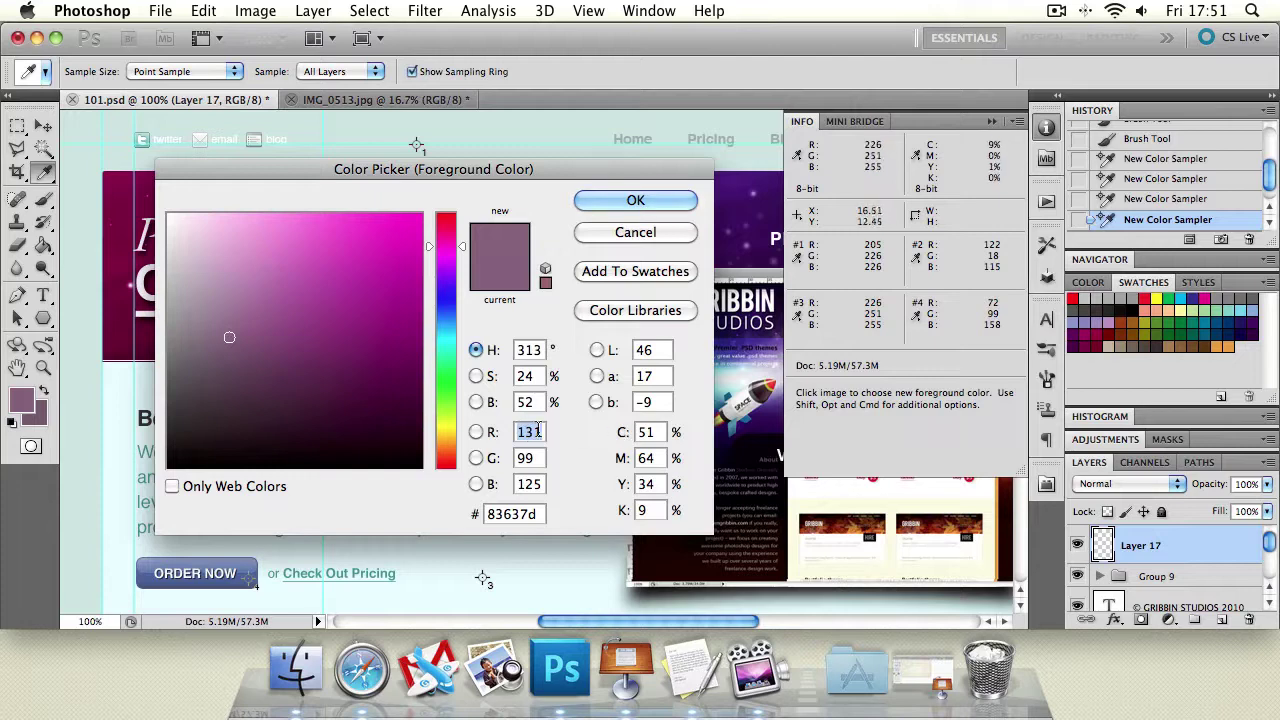
text(205)
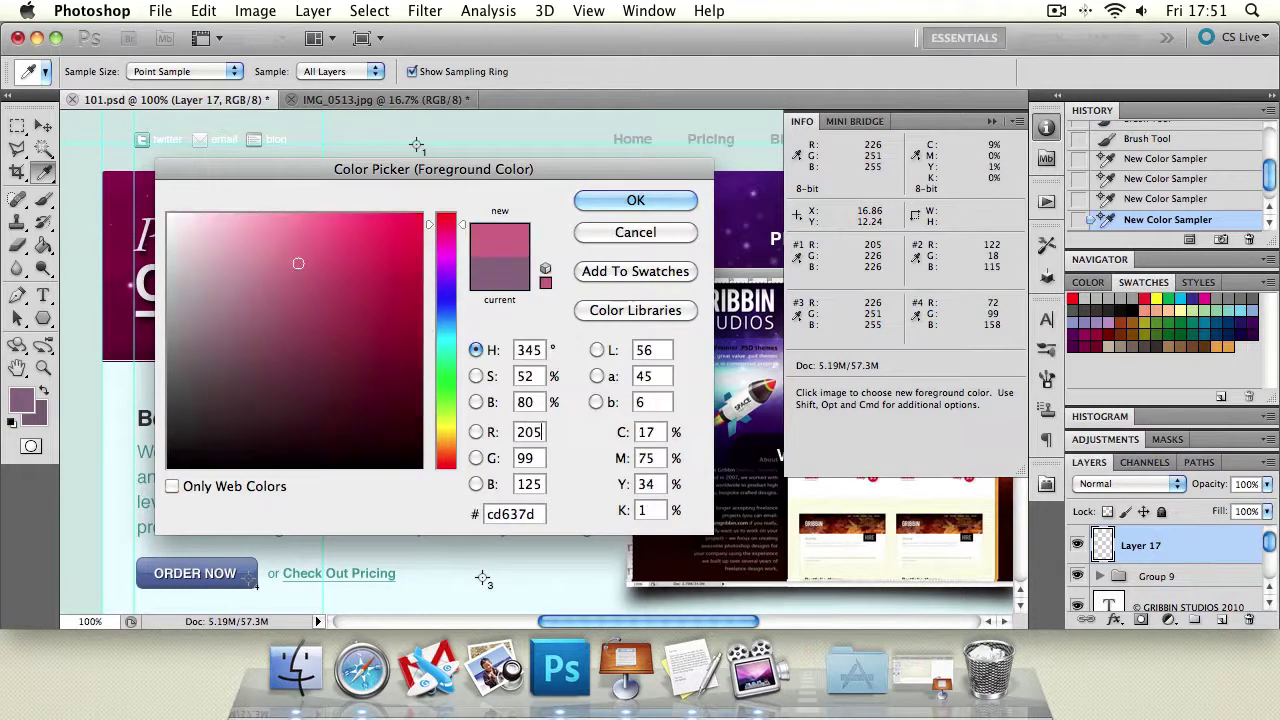
key(Tab)
text(266)
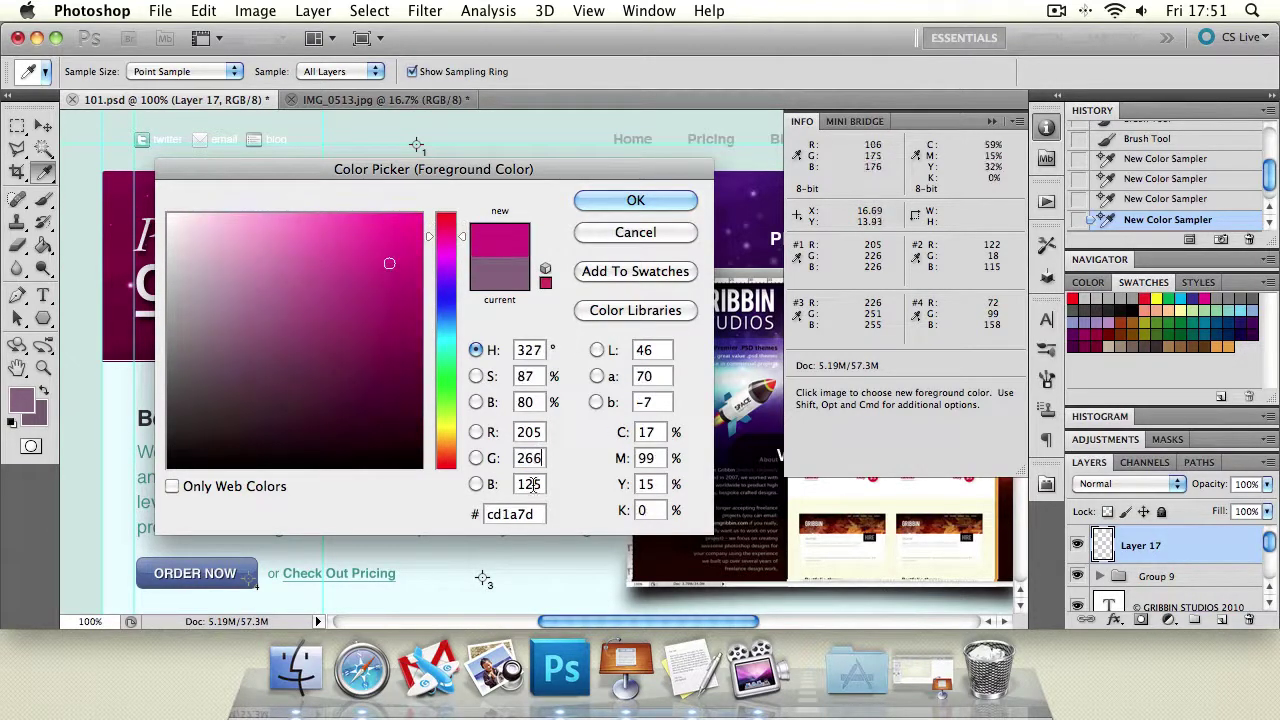
key(Tab)
key(Return)
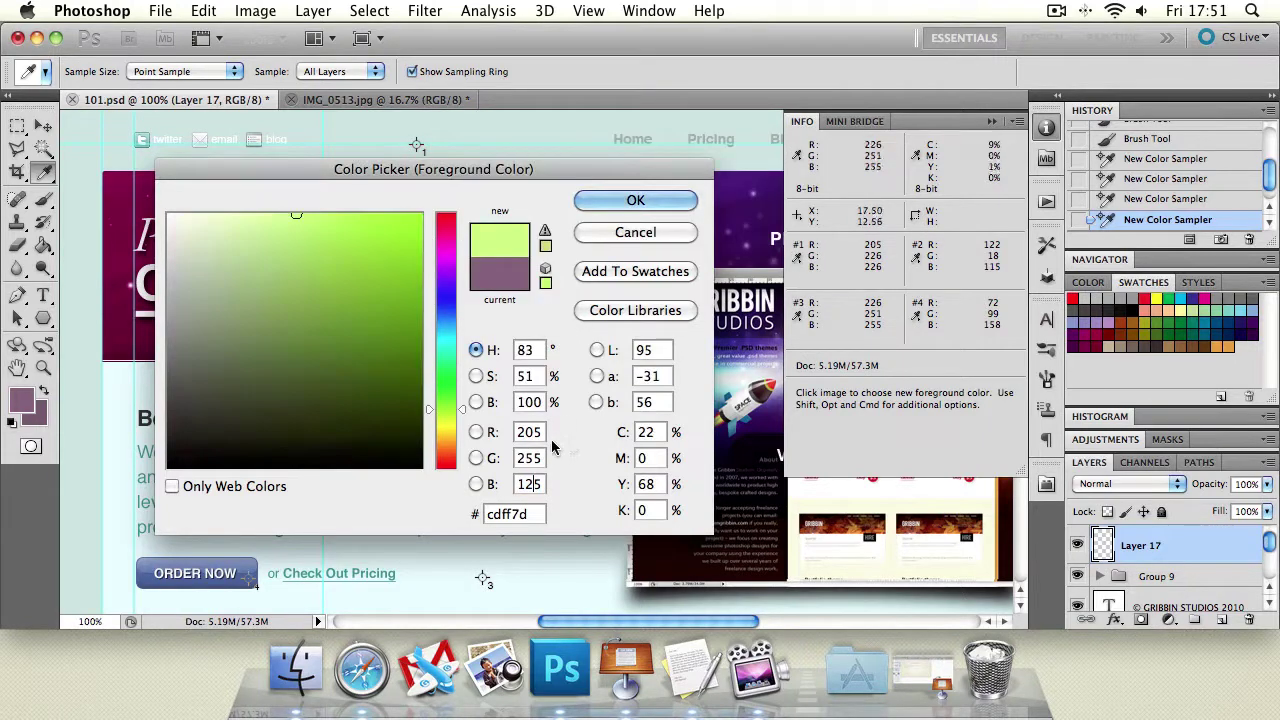
double_click(530, 458)
text(226)
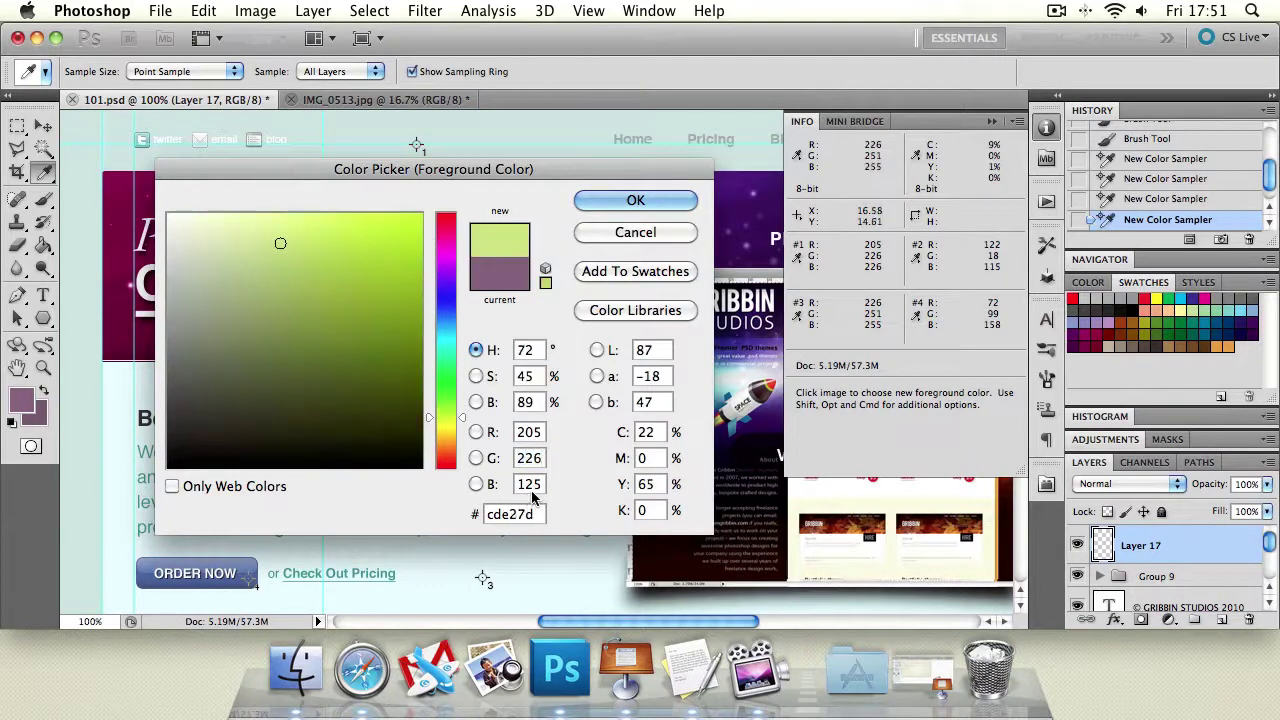
double_click(532, 488)
text(226)
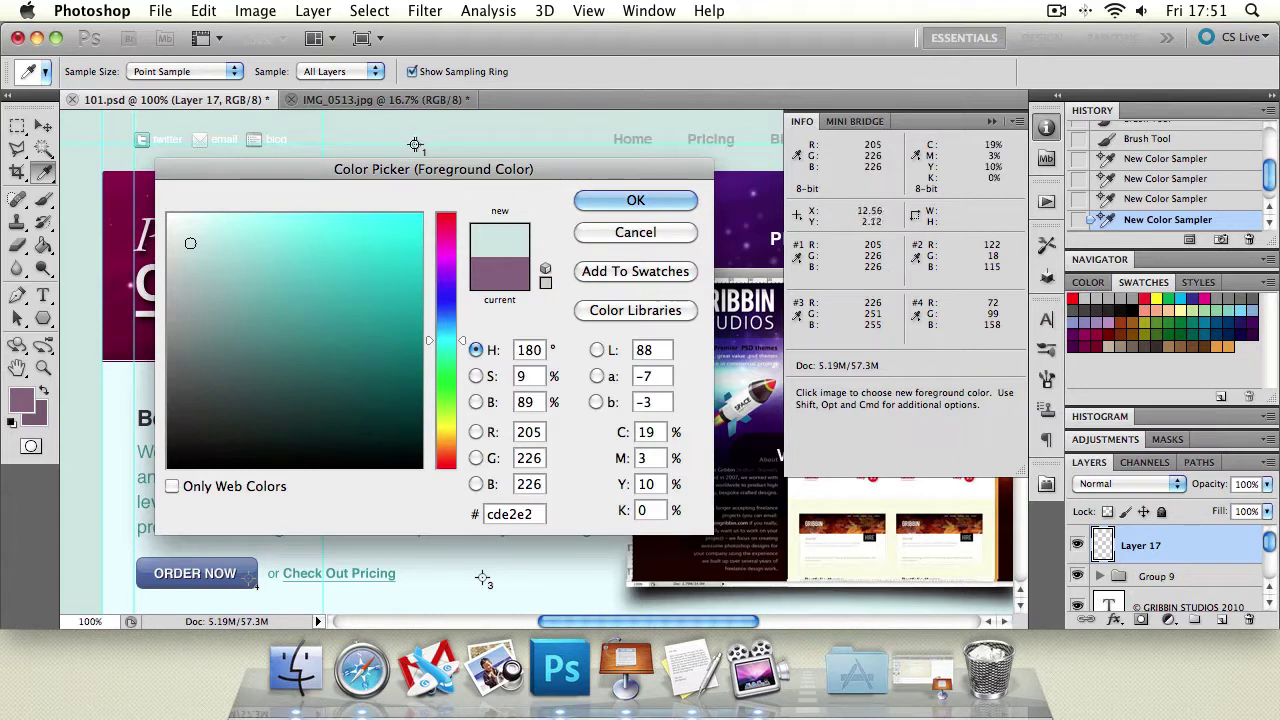
click(636, 200)
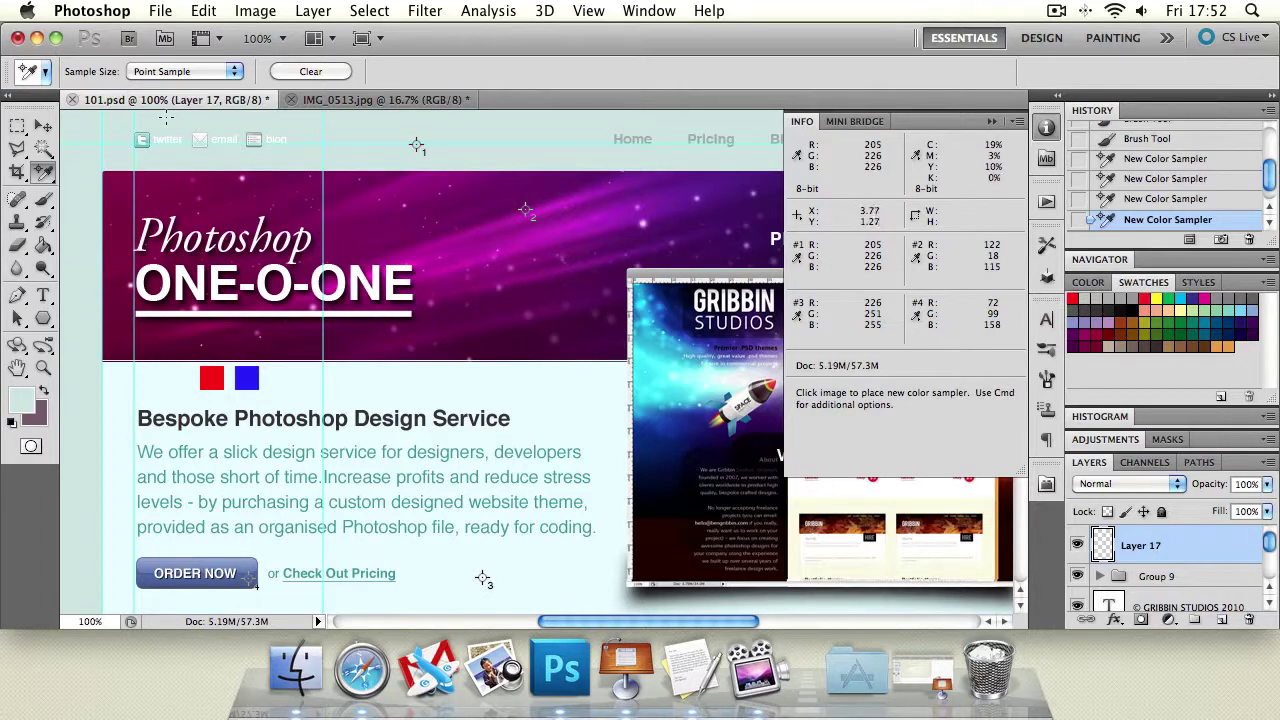
click(218, 75)
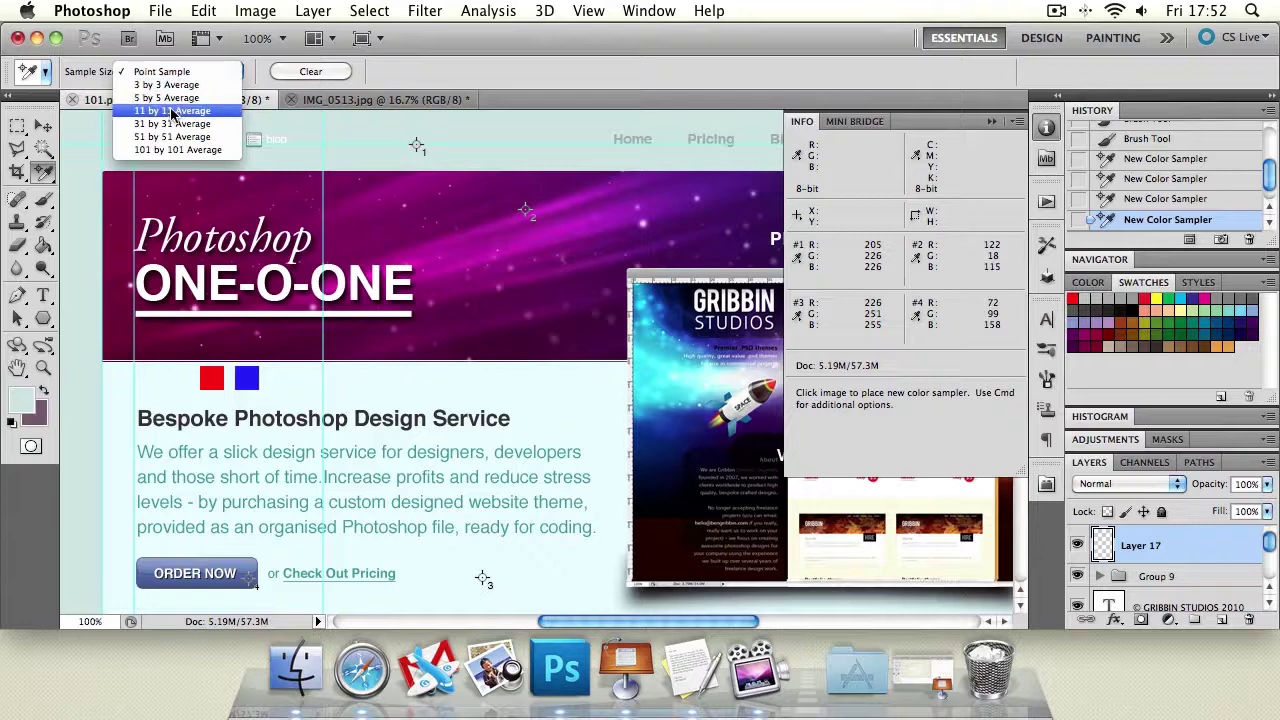
click(440, 78)
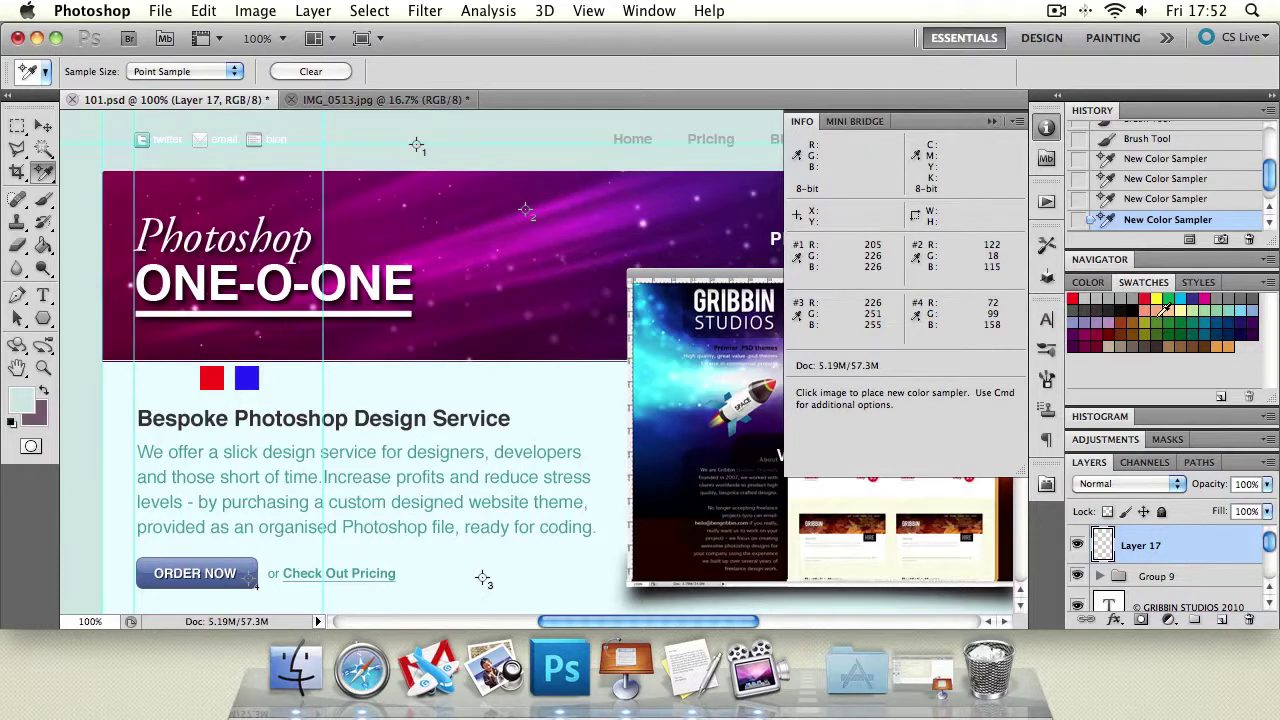
click(1087, 284)
click(1200, 285)
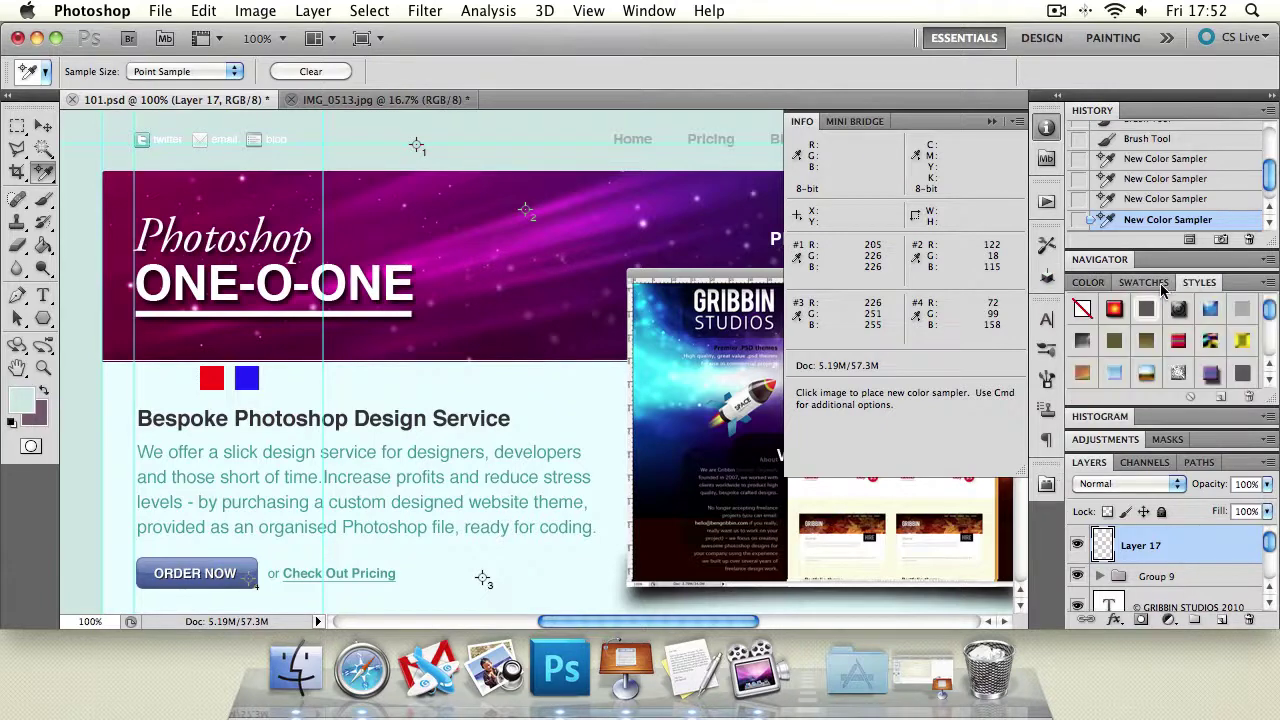
click(1150, 284)
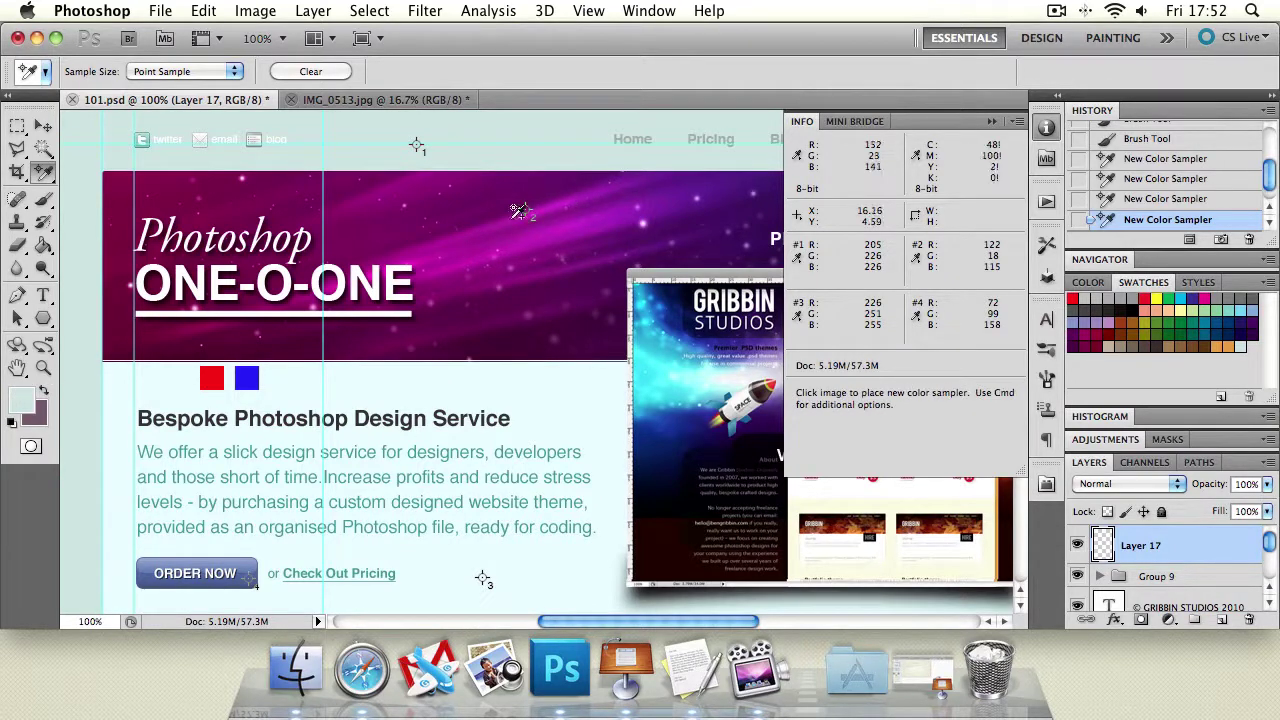
Set the foreground color to the second sampler's values: R 122, G 18, B 115
click(22, 400)
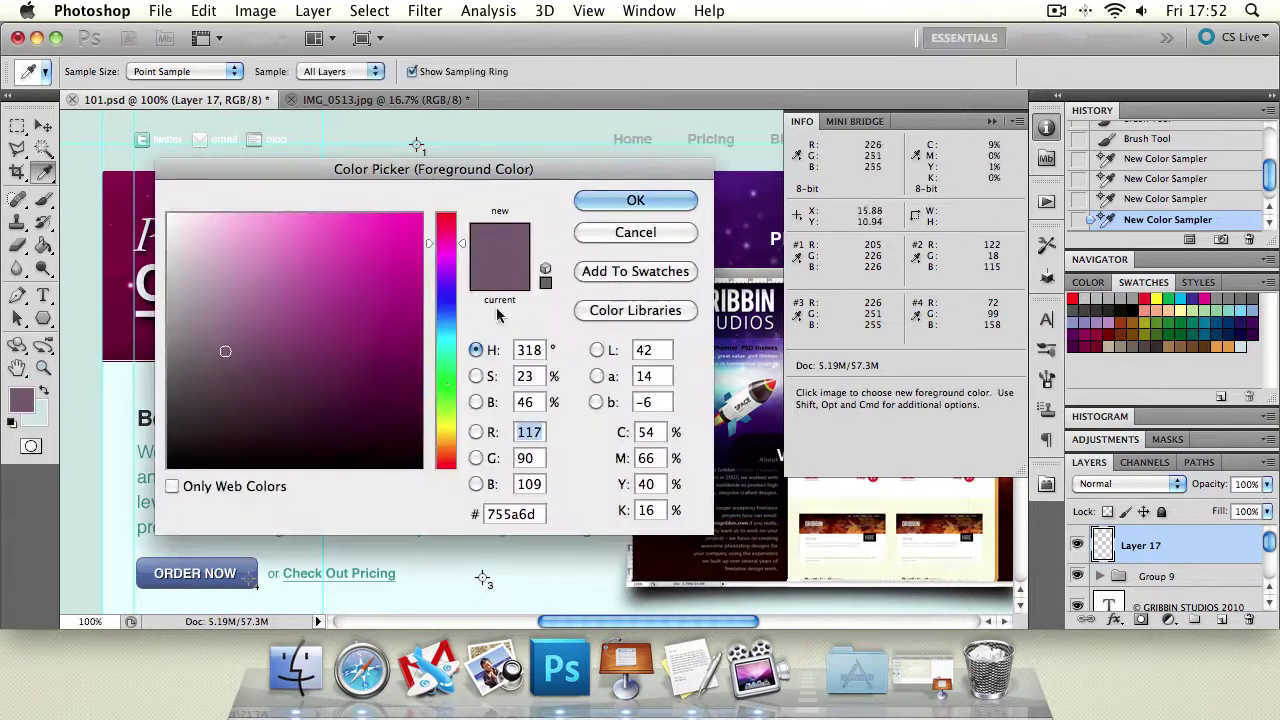
drag(487, 195, 352, 278)
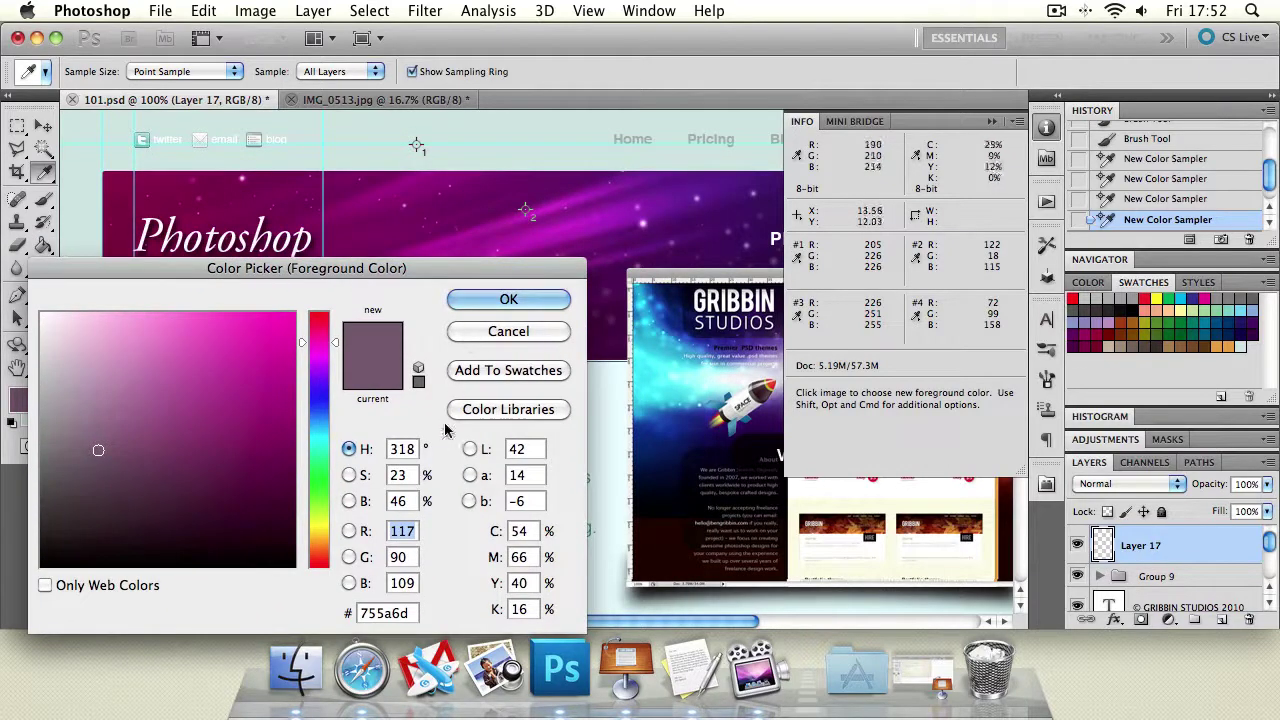
text(122)
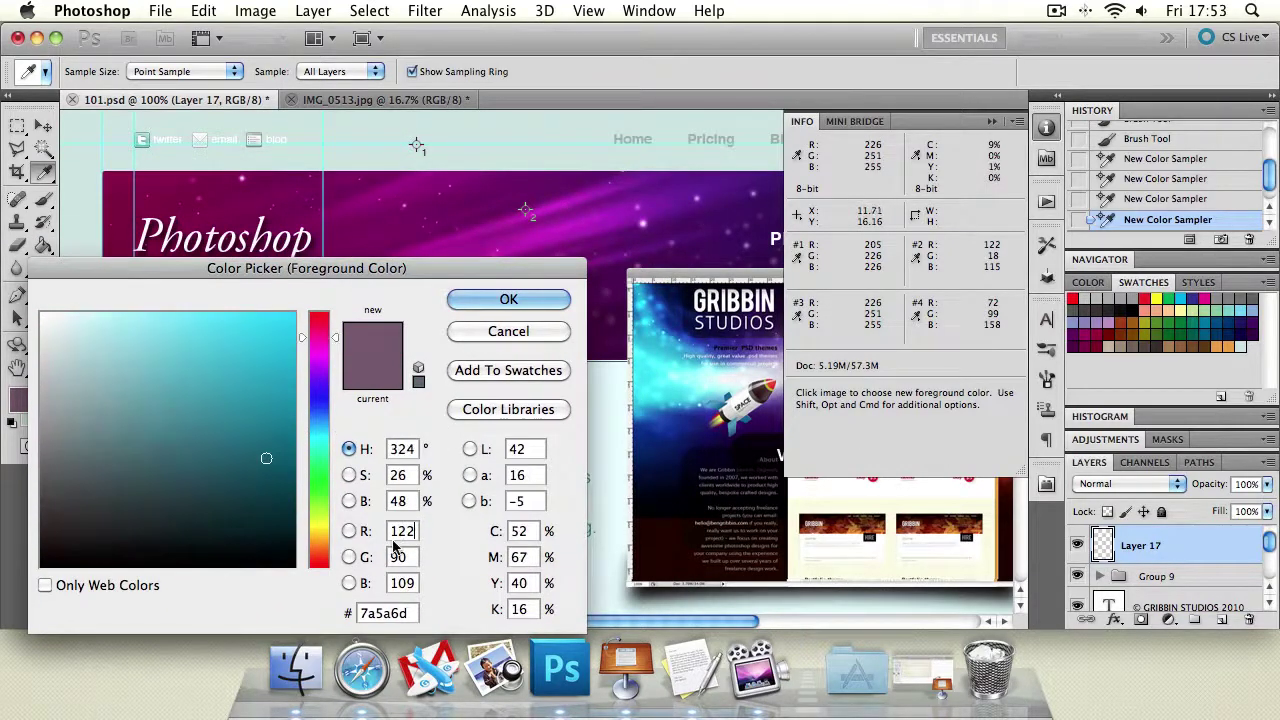
double_click(400, 556)
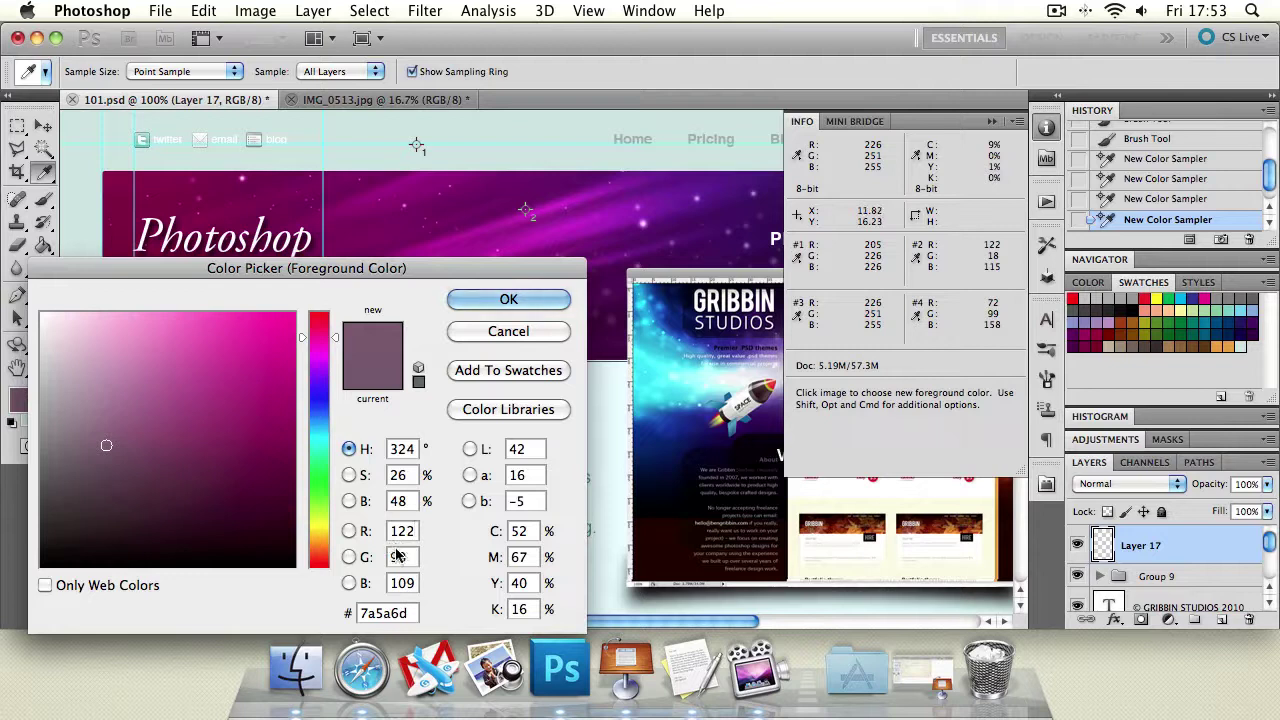
text(18)
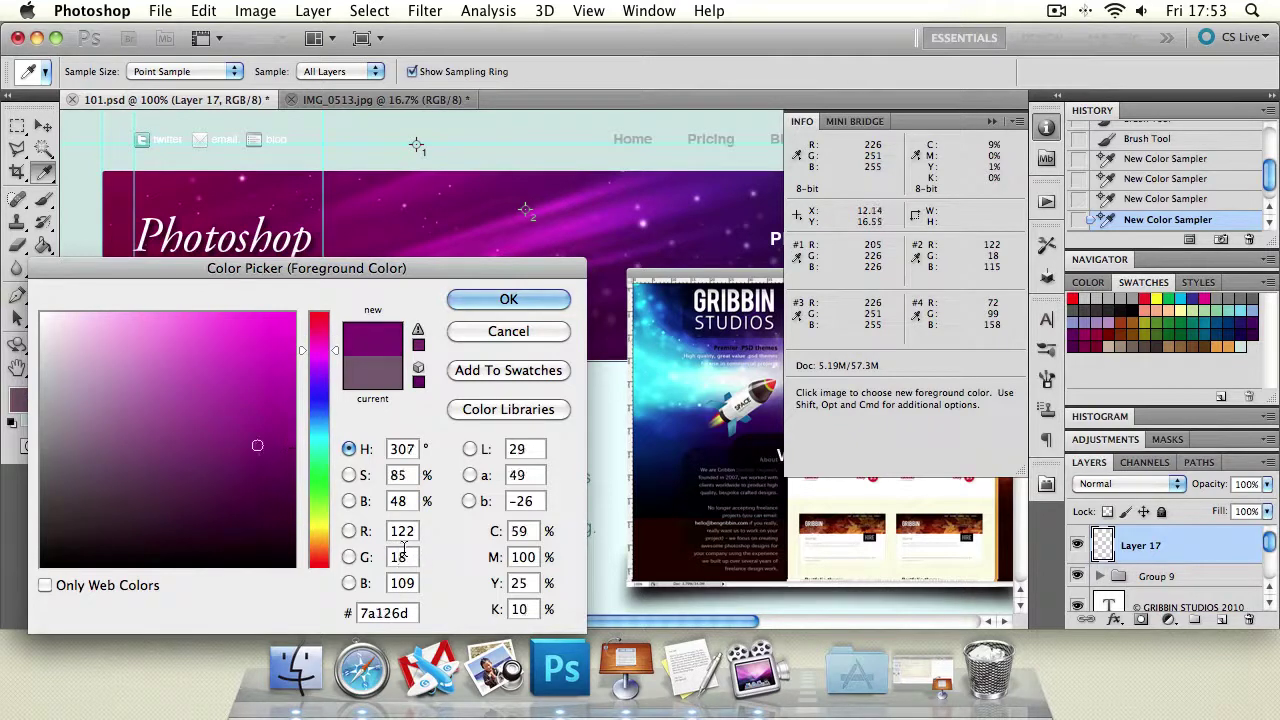
double_click(402, 583)
text(115)
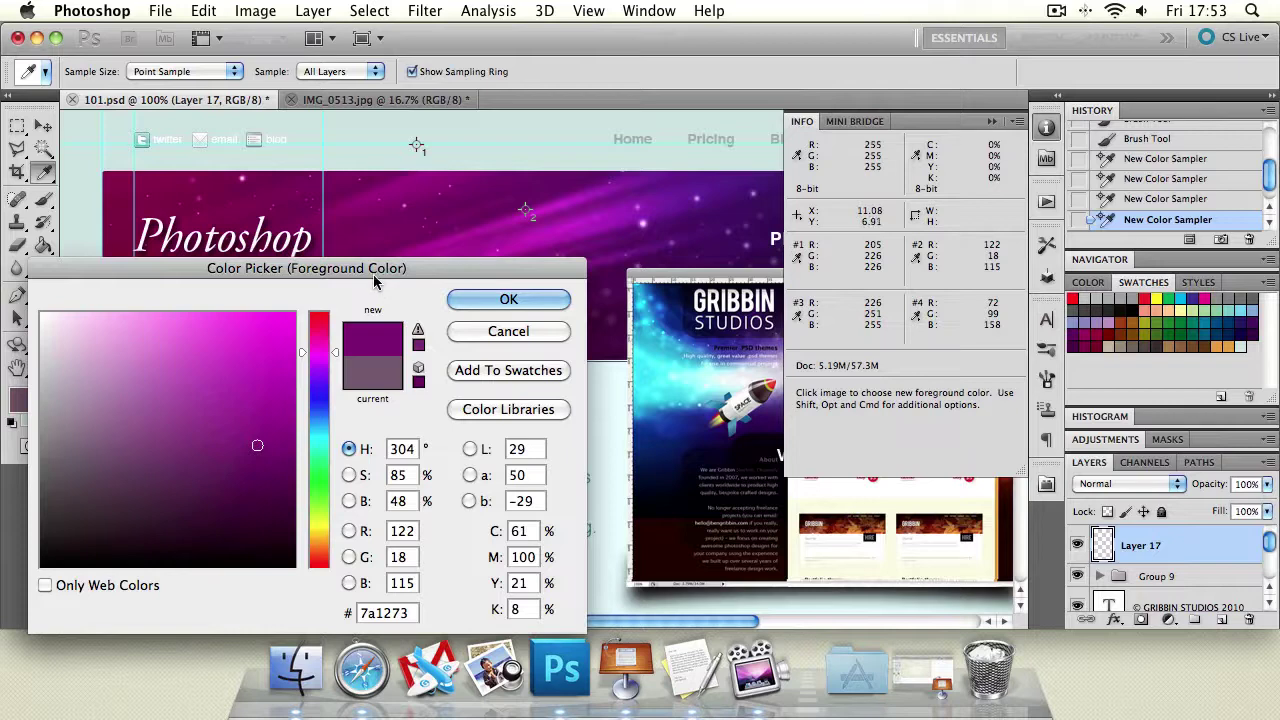
drag(373, 274, 344, 260)
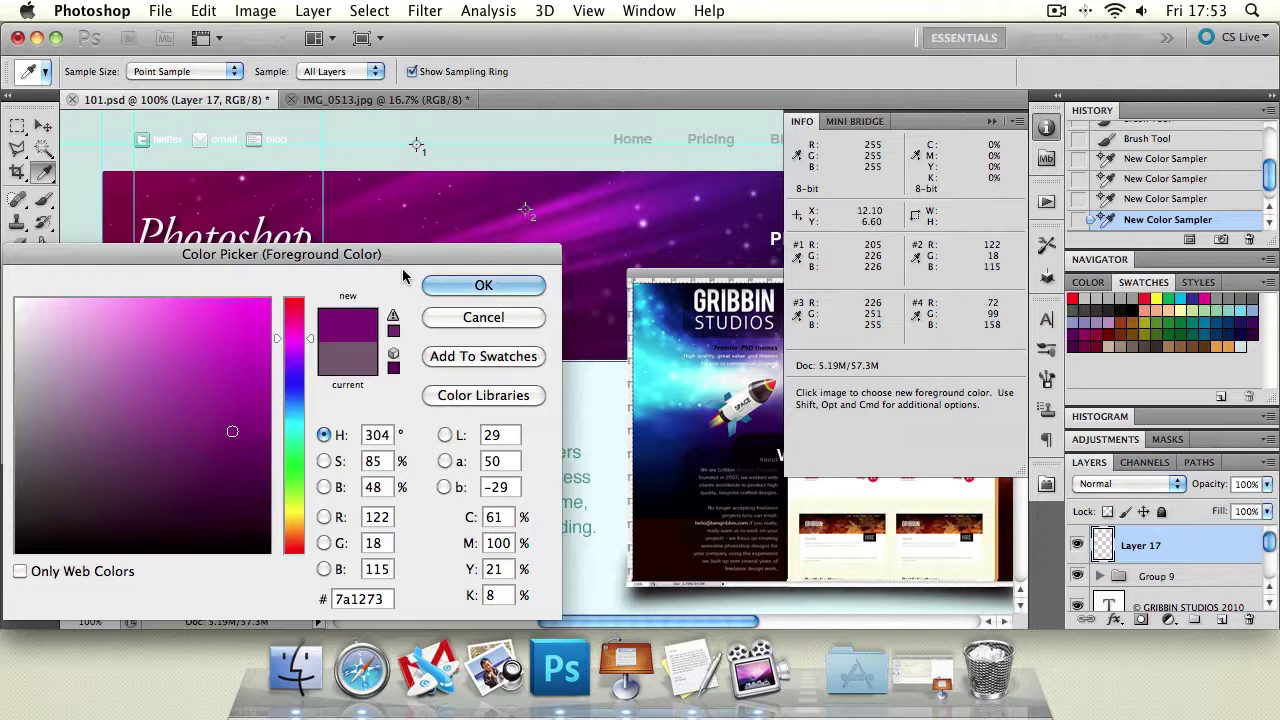
click(484, 287)
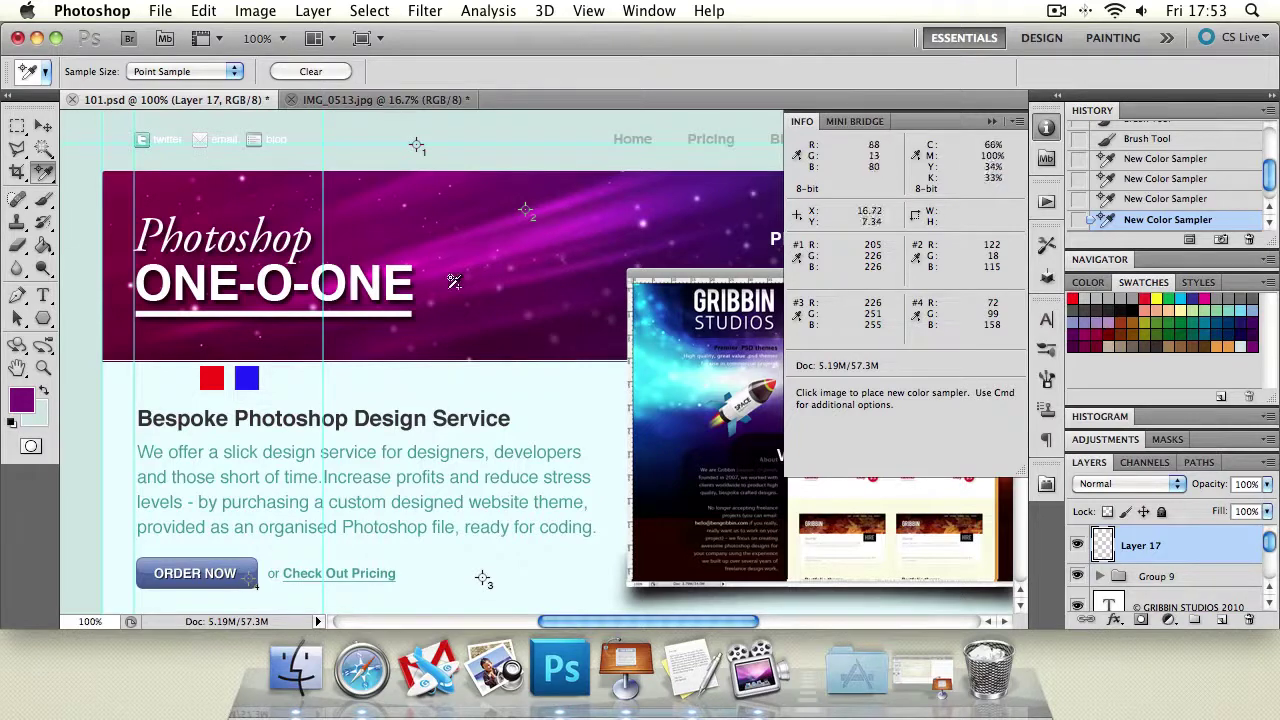
Select Layer 0 copy on the canvas with the Move Tool
click(43, 125)
click(200, 233)
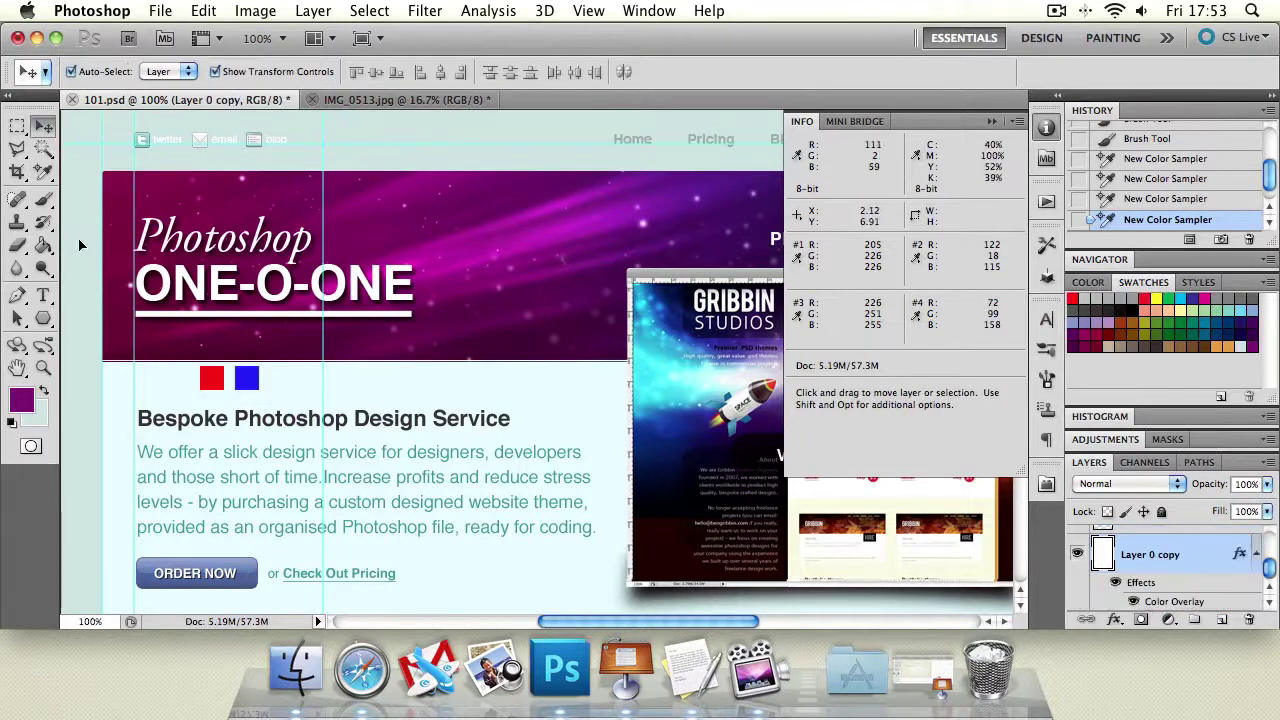
Set the foreground color to a bright, fully saturated magenta for the Brush Tool using the Color Picker
click(45, 204)
click(43, 172)
click(21, 400)
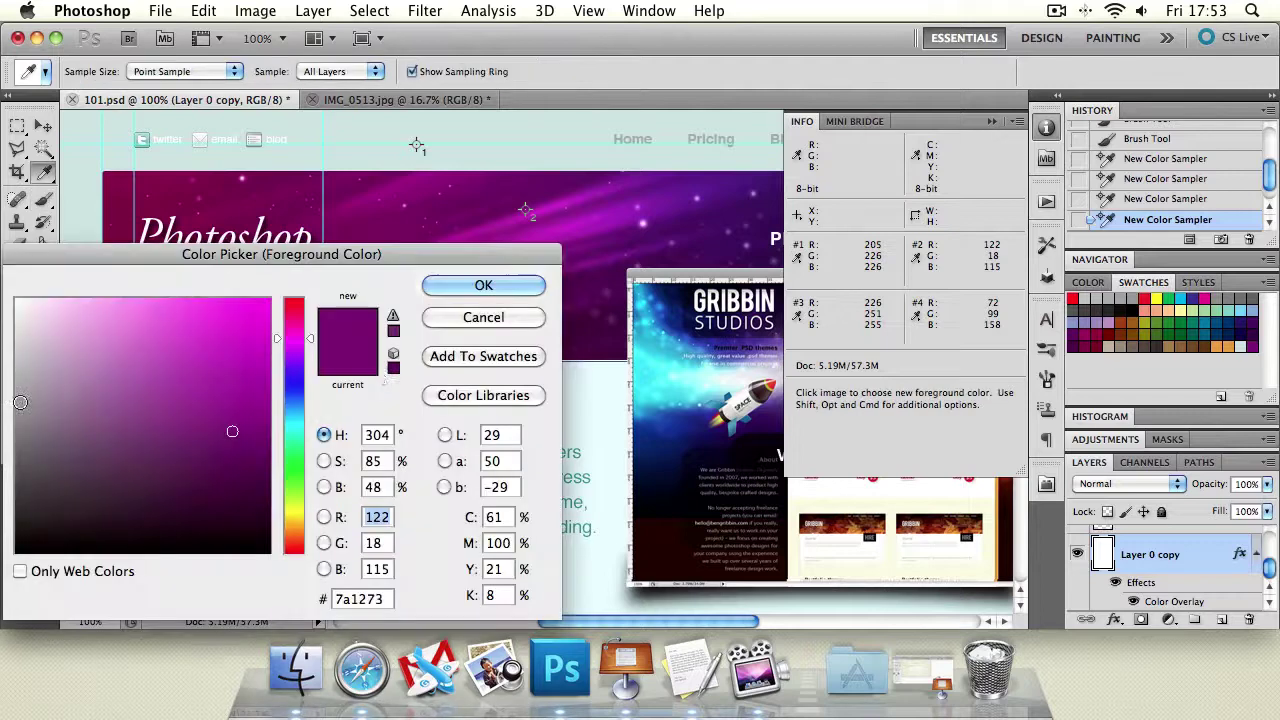
click(268, 300)
click(483, 285)
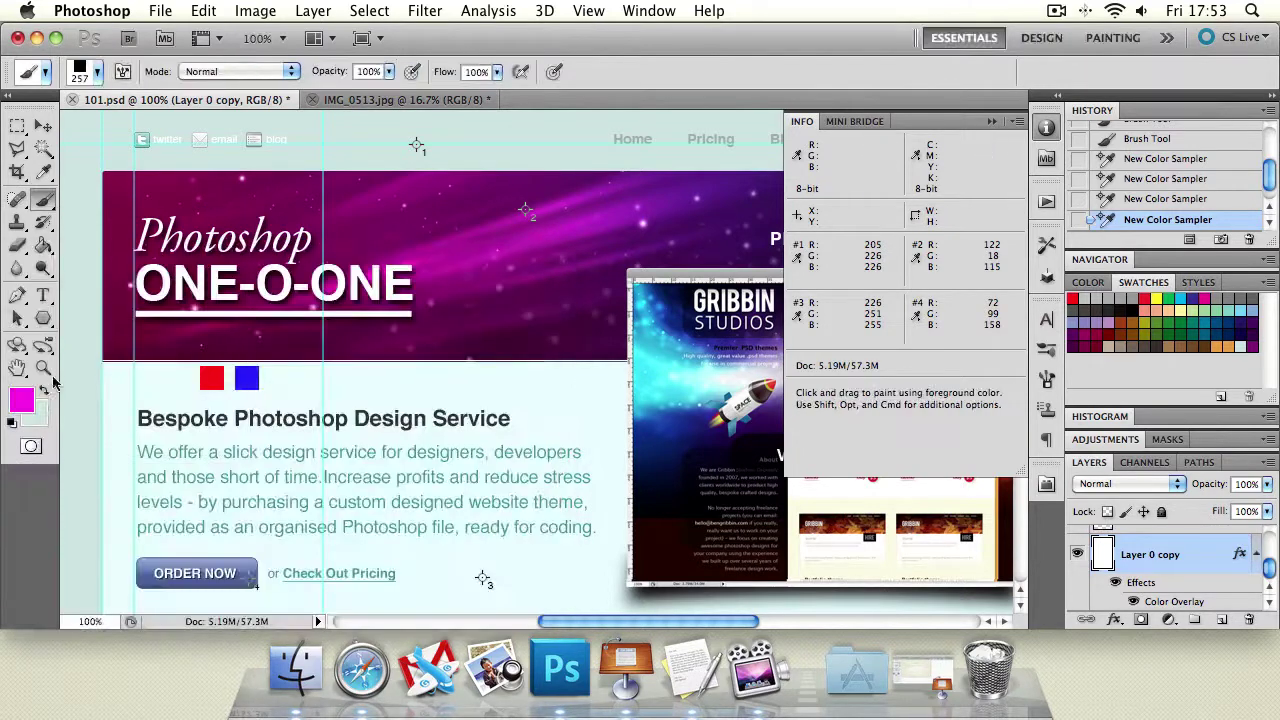
Try a dark yellow foreground color with a hue of 48° in the Color Picker
click(21, 402)
click(293, 519)
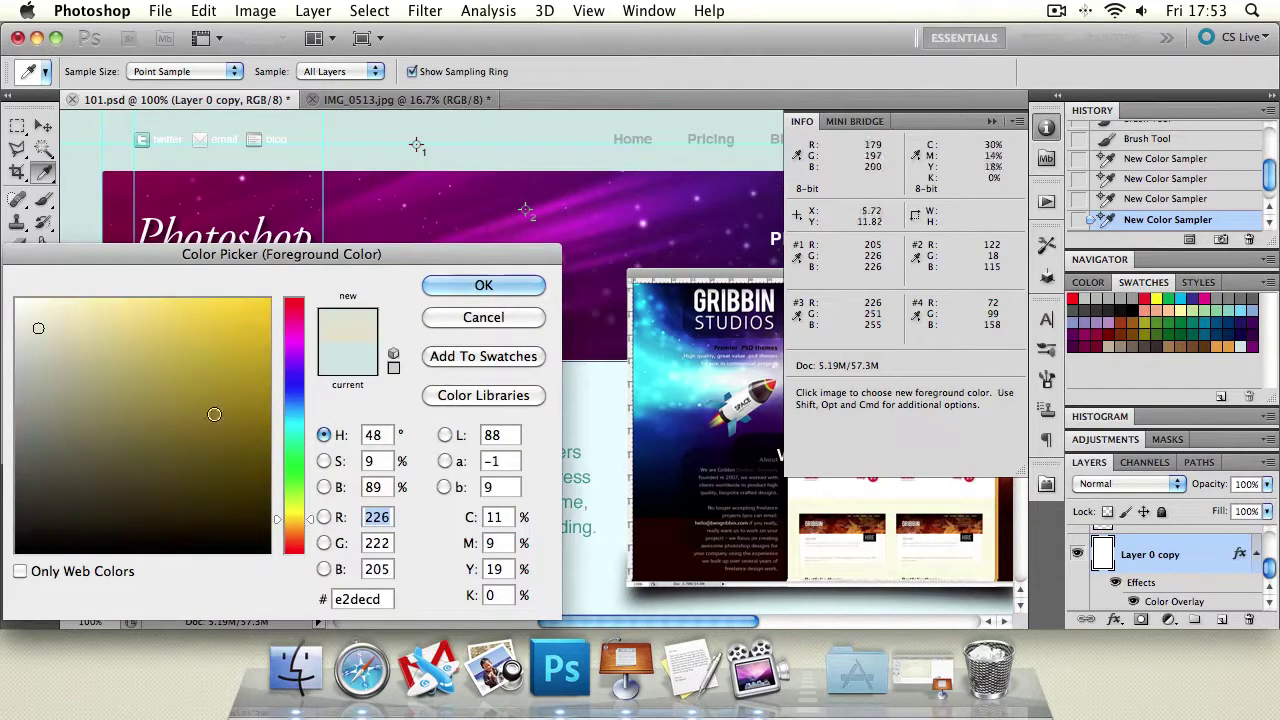
click(214, 414)
click(483, 285)
Dab the pale color on Layer 0 copy with the Brush Tool, and create a new layer above Layer 17
key(b)
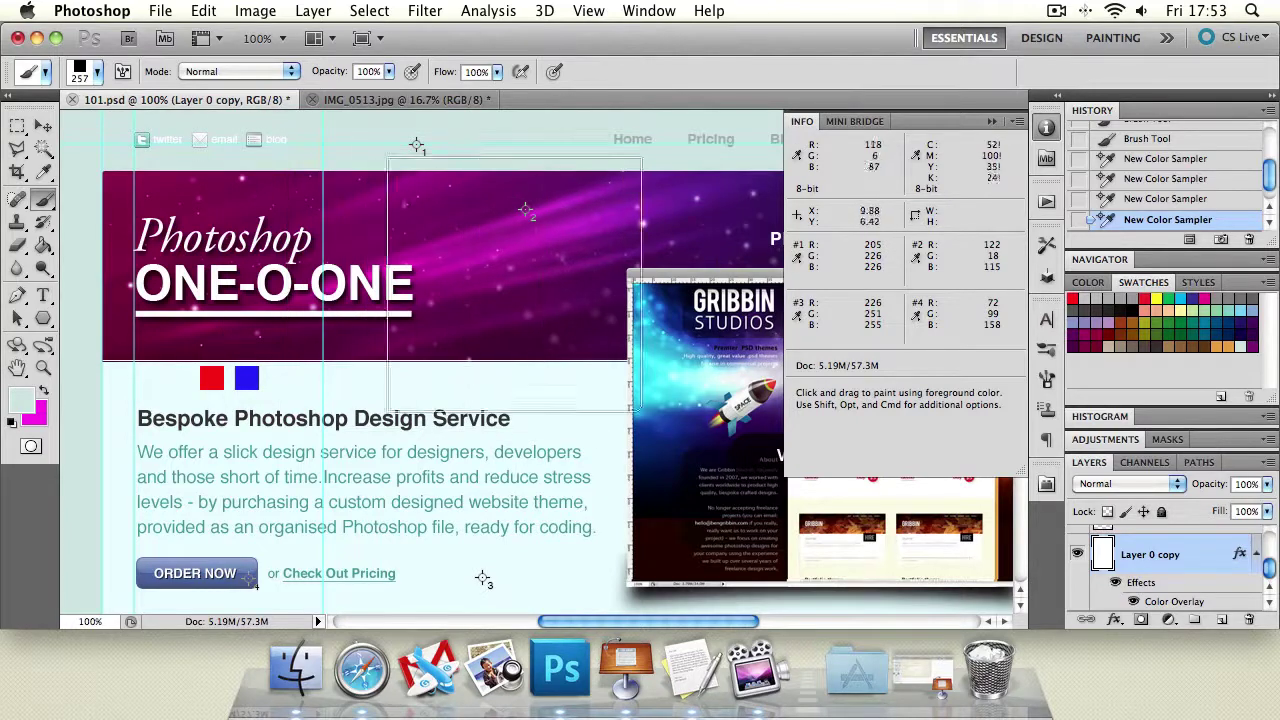
click(515, 284)
drag(1270, 572, 1270, 540)
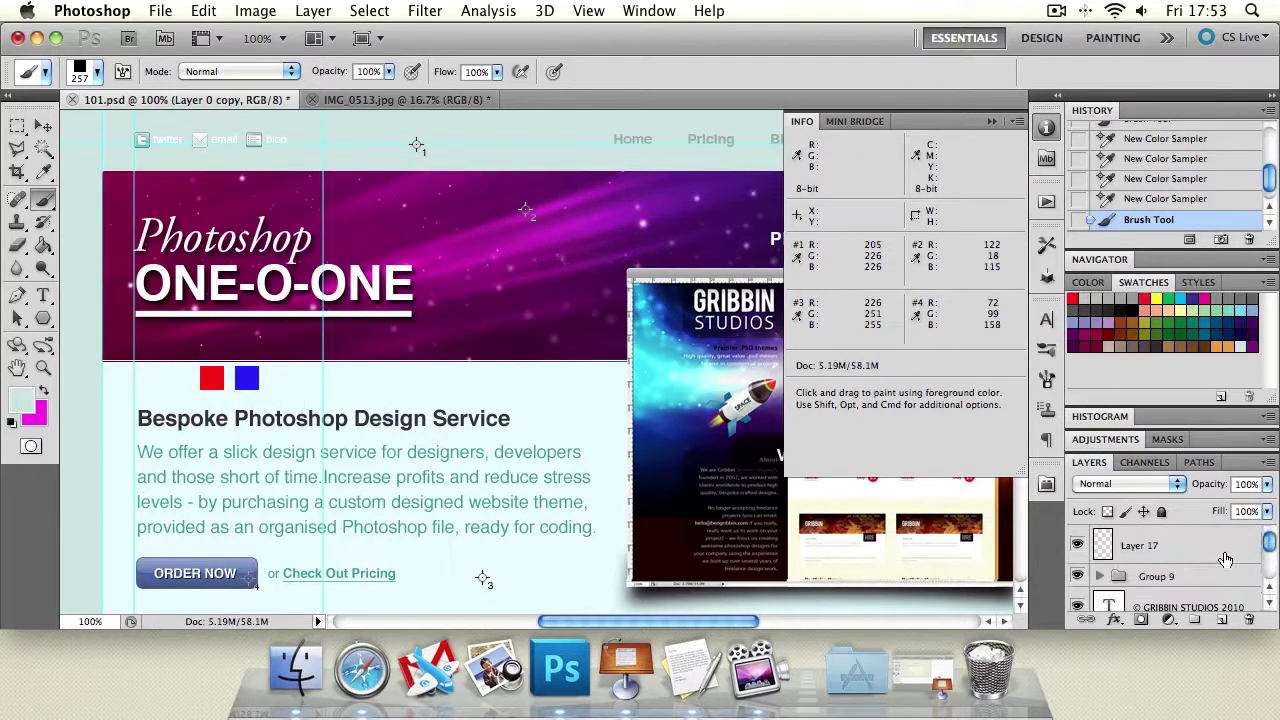
click(1220, 552)
key(super+shift+n)
key(Return)
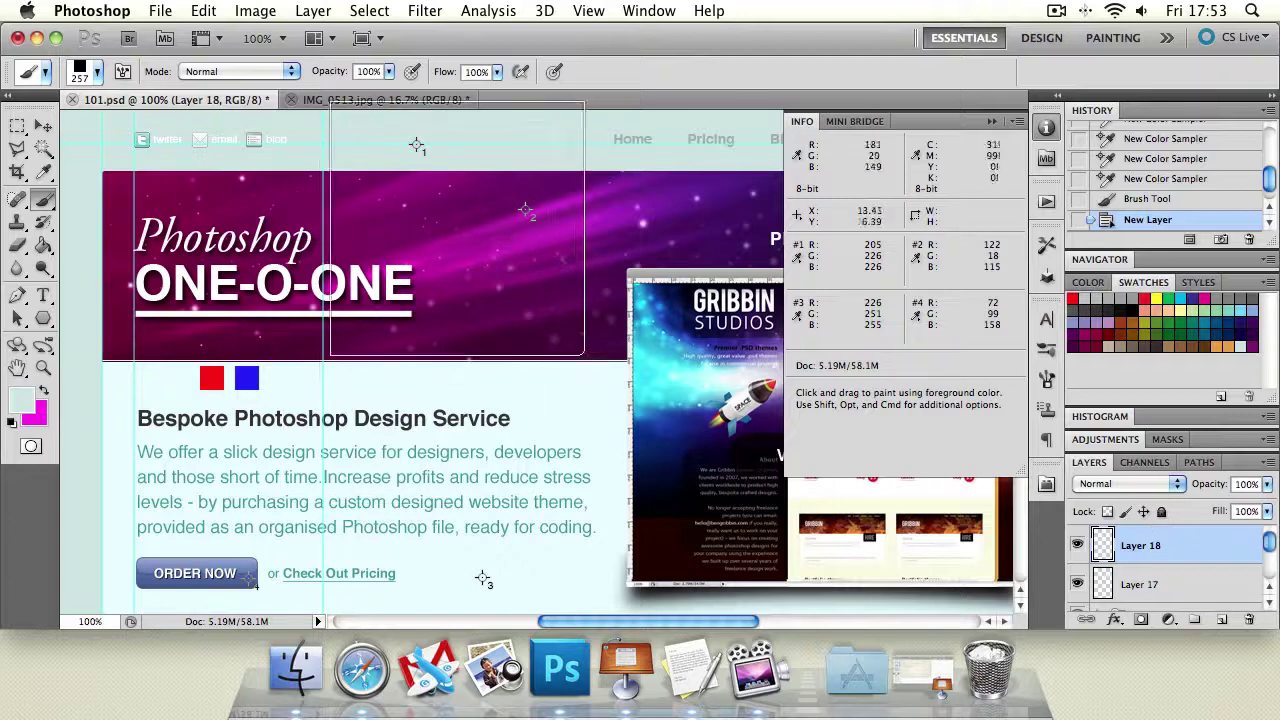
Paint over the page on the new layer with the pale blue-green and purple colors, and undo both sets of strokes
mouse_move(380, 260)
mouse_down()
mouse_move(300, 200)
mouse_move(450, 380)
mouse_move(585, 453)
mouse_move(444, 421)
mouse_up()
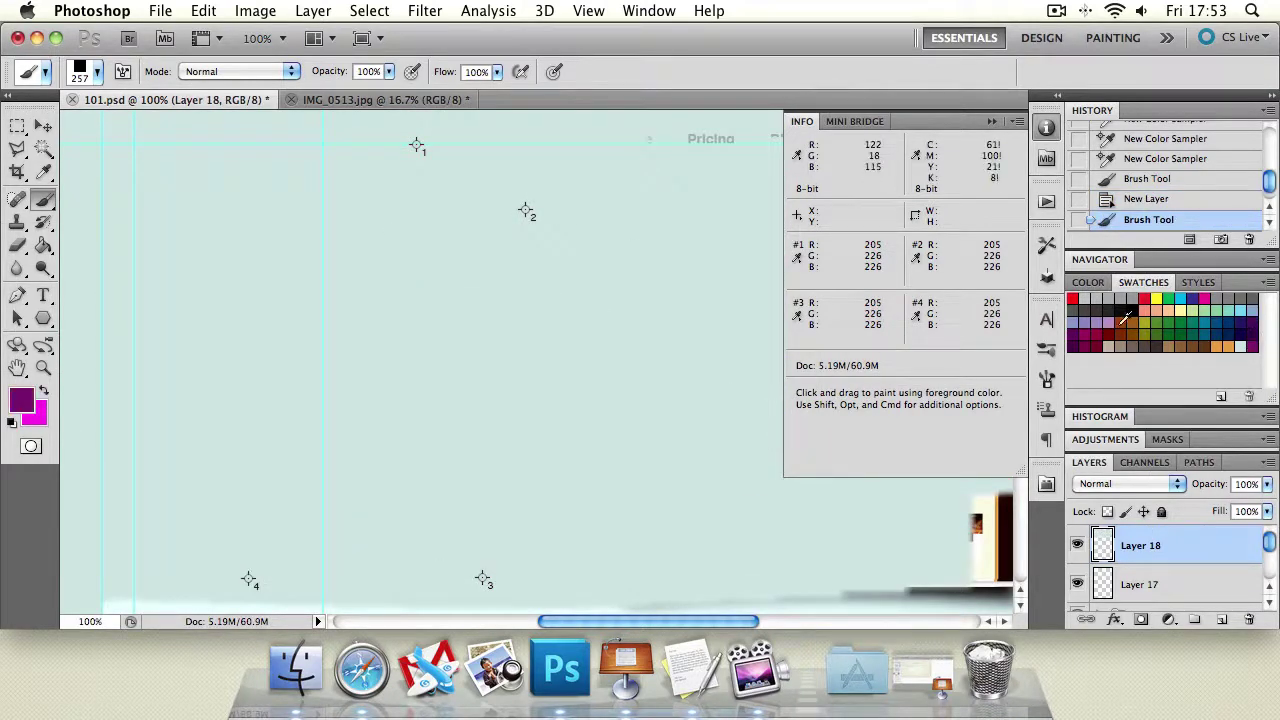
click(263, 271)
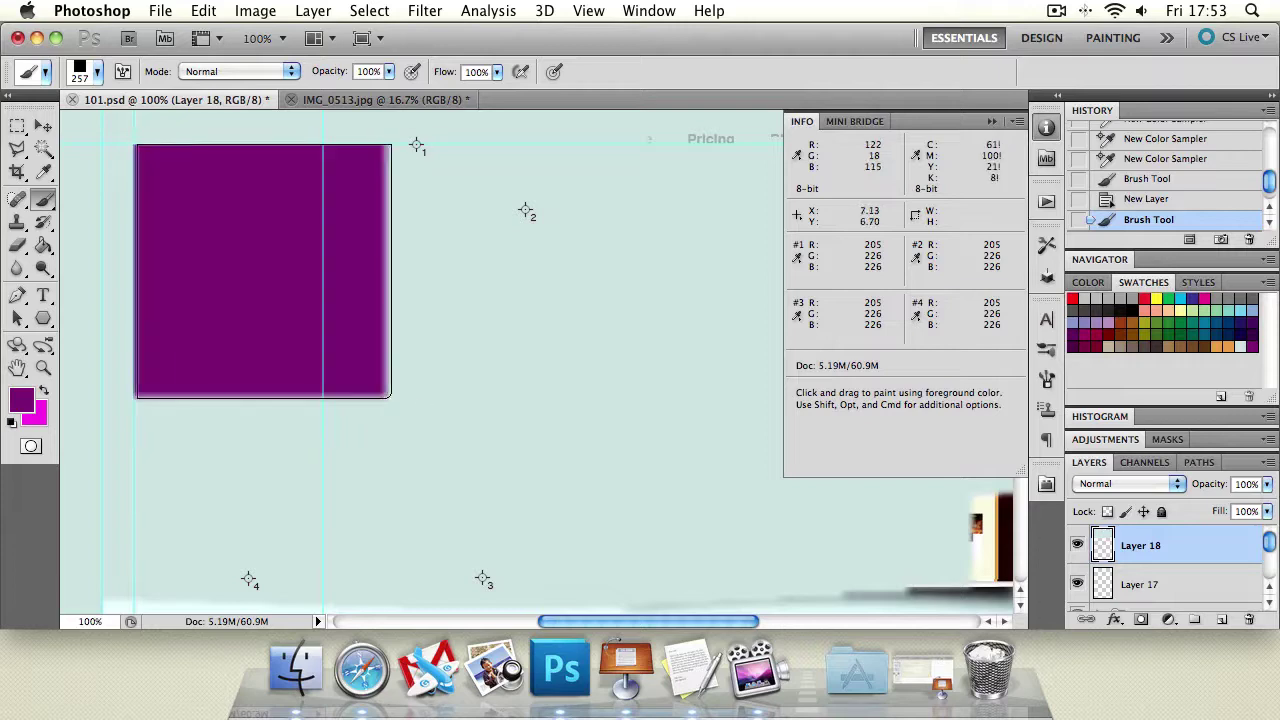
mouse_move(263, 271)
mouse_down()
mouse_move(855, 268)
mouse_move(232, 276)
mouse_move(383, 275)
mouse_up()
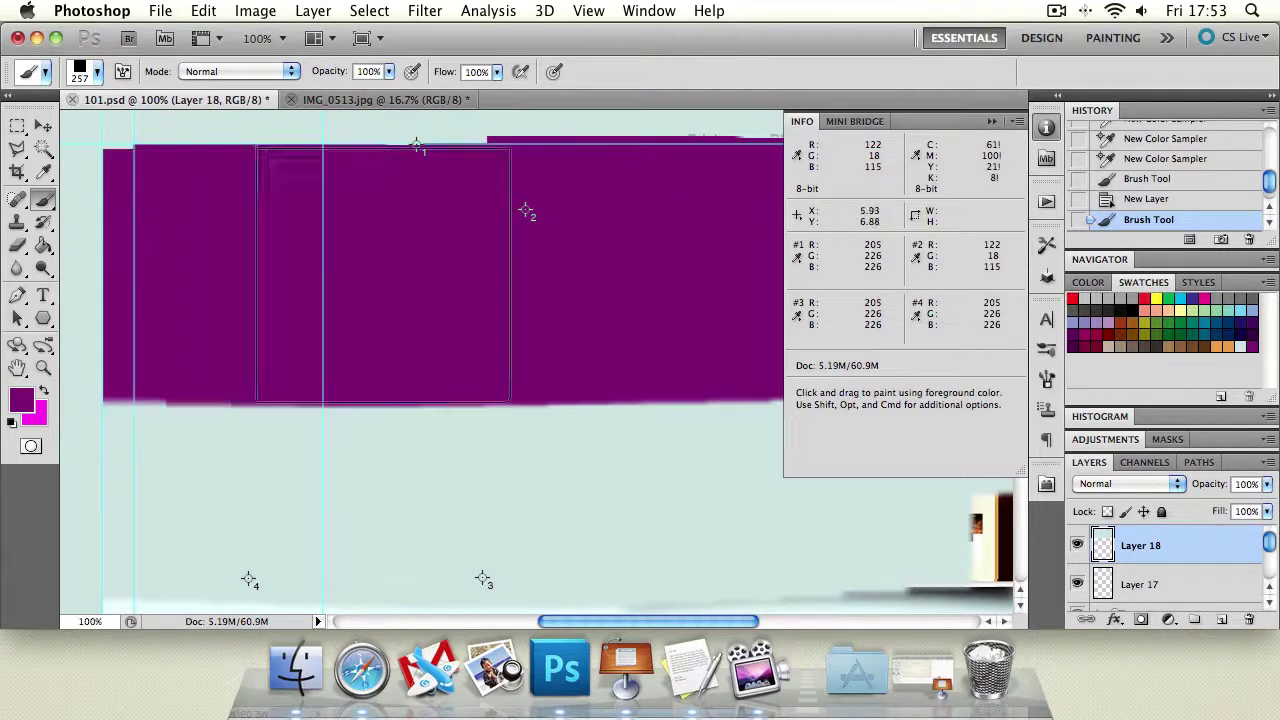
key(super+alt+z)
key(super+alt+z)
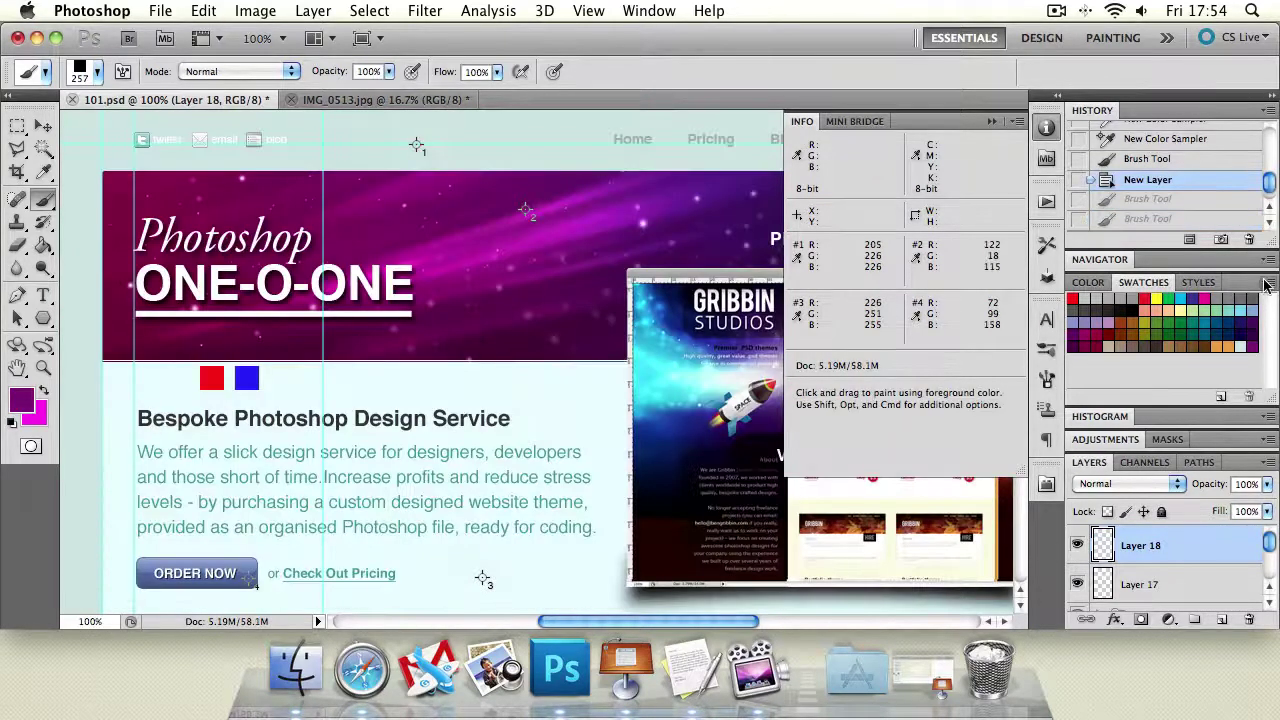
Delete the preset color swatches one by one, keeping only the two saved page colors, pale blue-green and purple
alt+click(1074, 299)
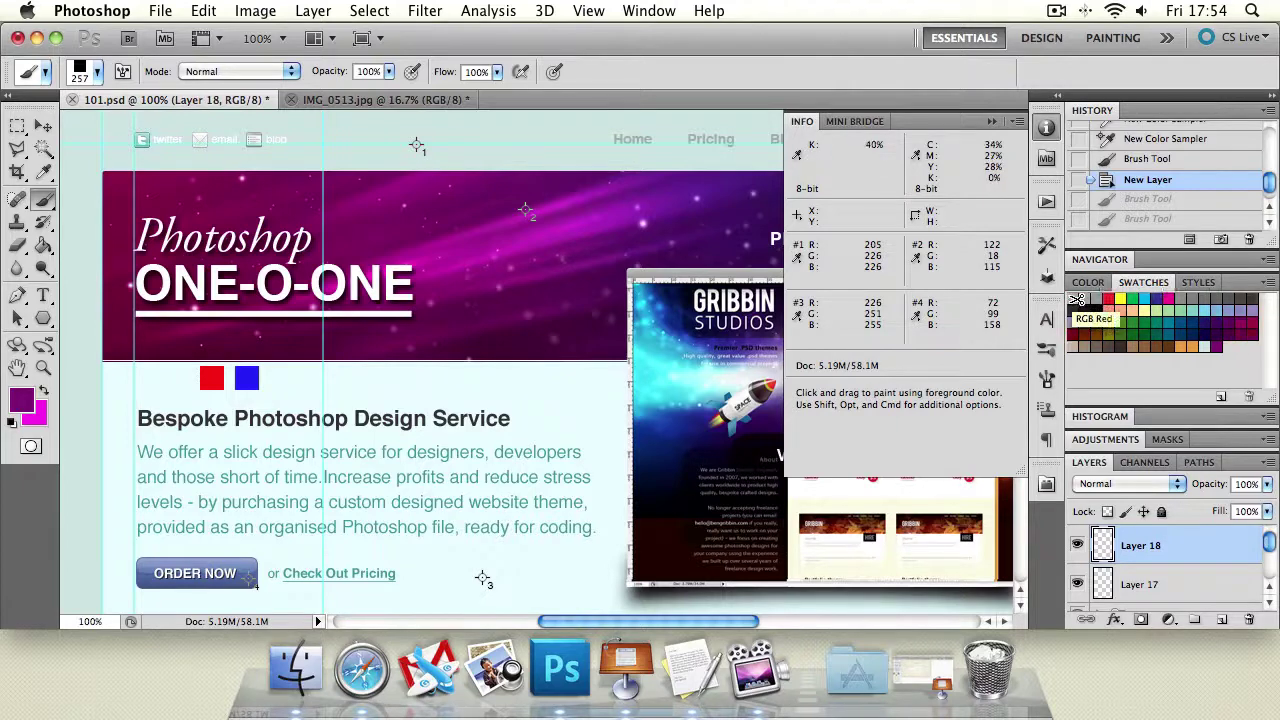
alt+click(1074, 299)
alt+click(1074, 299)
alt+click(1073, 298)
alt+click(1073, 298)
alt+click(1073, 298)
alt+click(1072, 298)
alt+click(1072, 298)
alt+click(1072, 298)
alt+click(1072, 298)
alt+click(1072, 298)
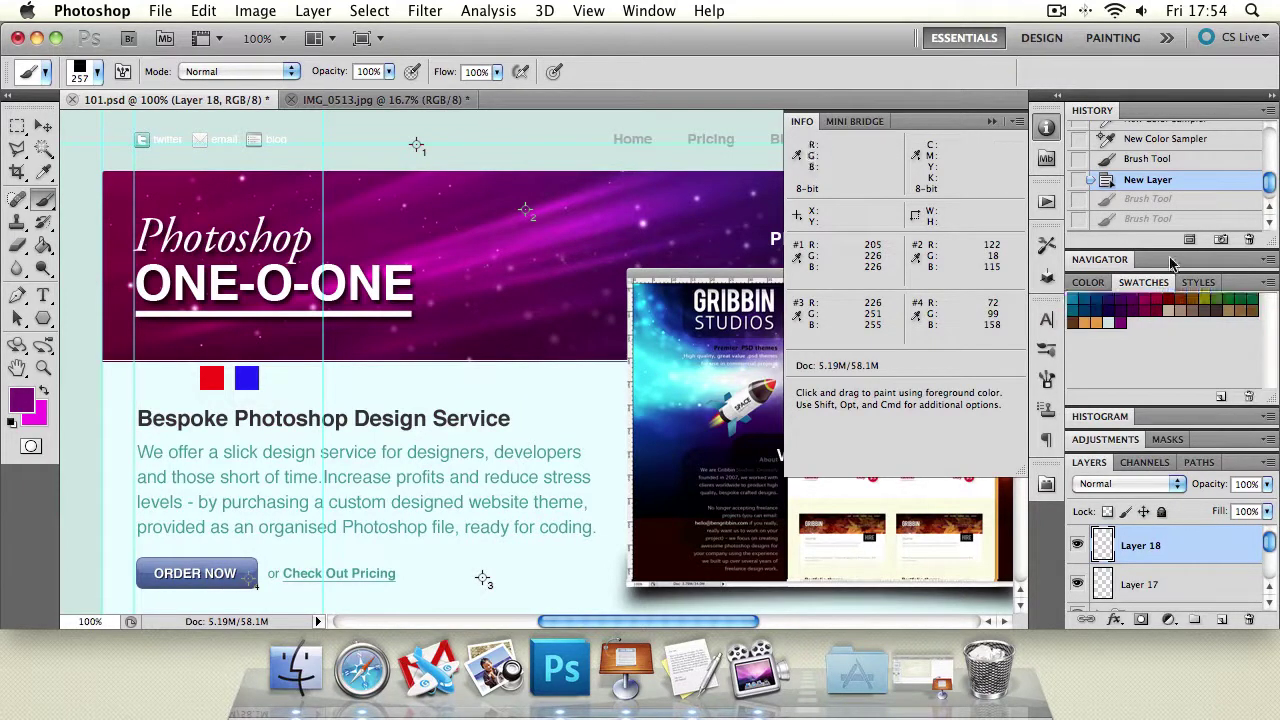
alt+click(1074, 299)
alt+click(1073, 299)
alt+click(1073, 299)
alt+click(1073, 299)
alt+click(1072, 299)
alt+click(1072, 300)
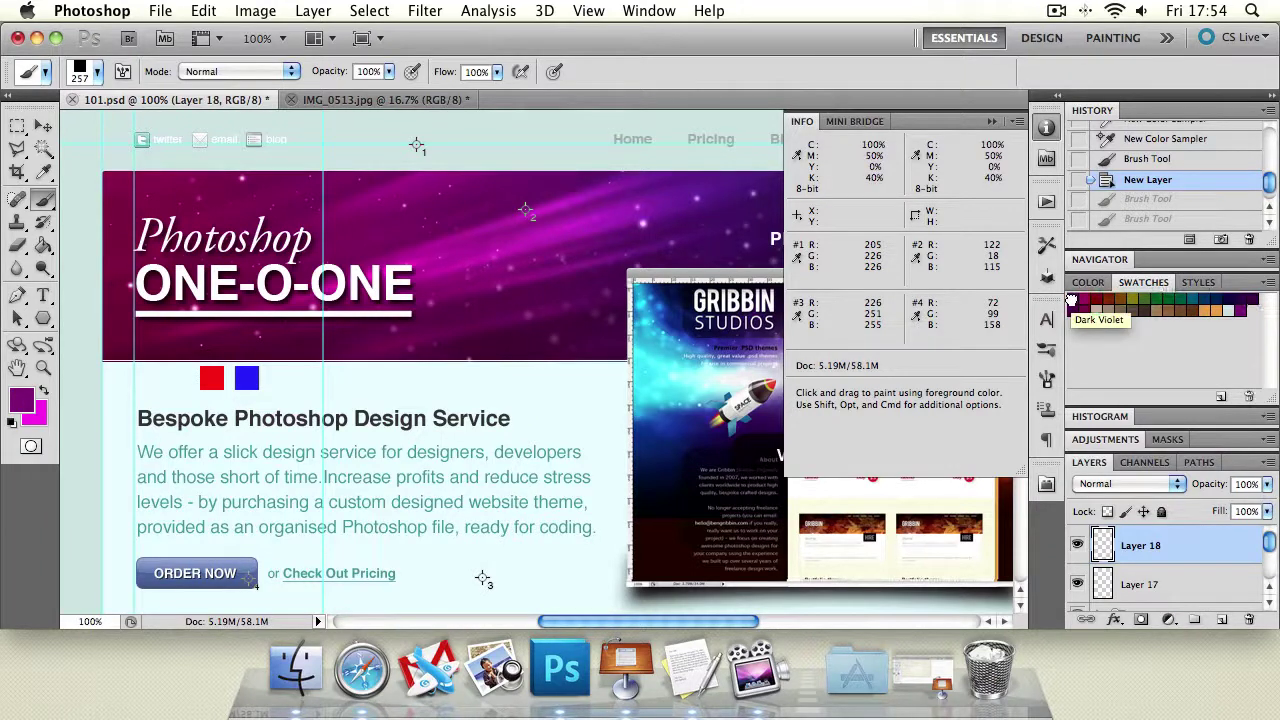
alt+click(1073, 299)
alt+click(1073, 299)
alt+click(1072, 299)
alt+click(1072, 299)
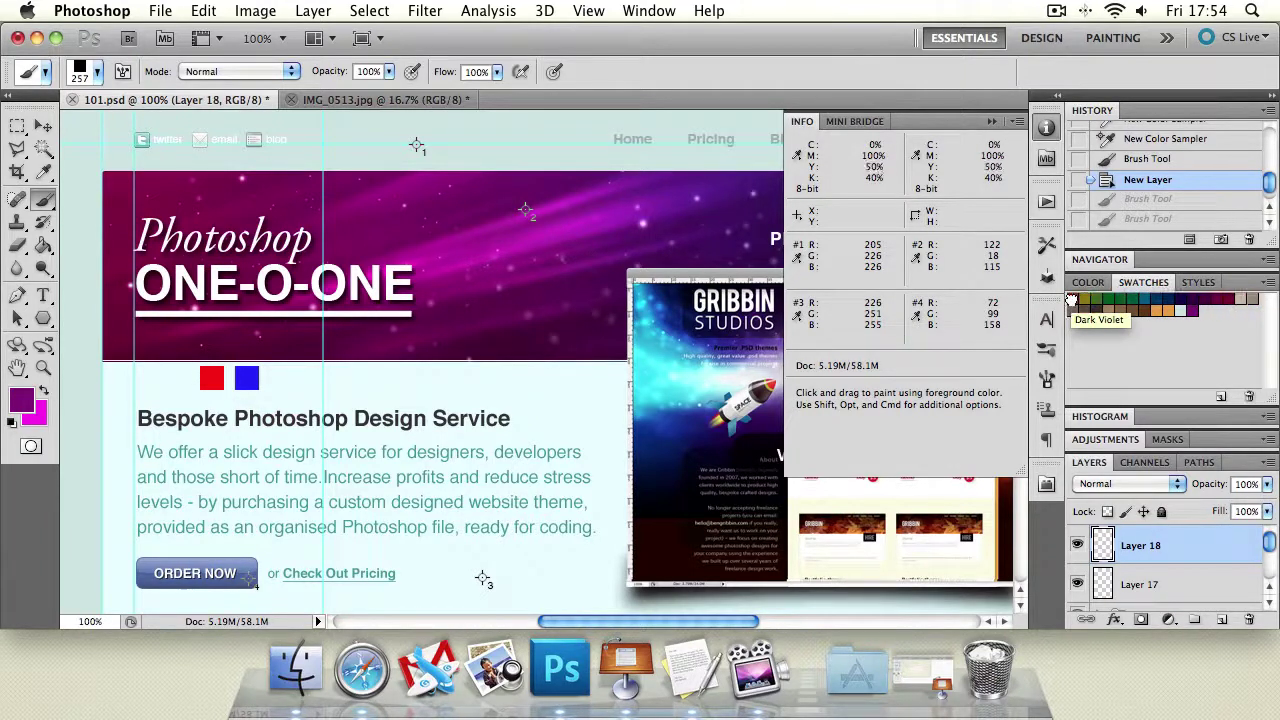
alt+click(1072, 300)
alt+click(1072, 300)
alt+click(1071, 300)
alt+click(1071, 300)
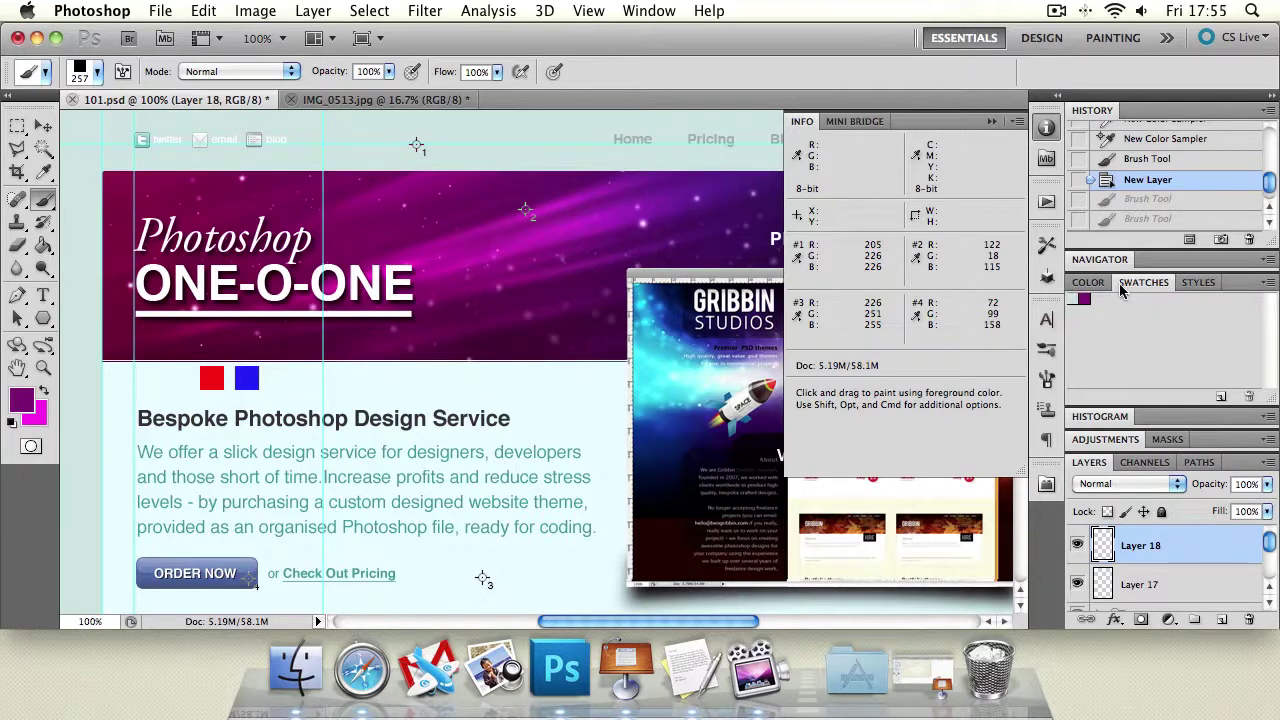
Look through the swatch options and the available color libraries, from ANPA Colors to the PANTONE and TRUMATCH sets
click(1270, 285)
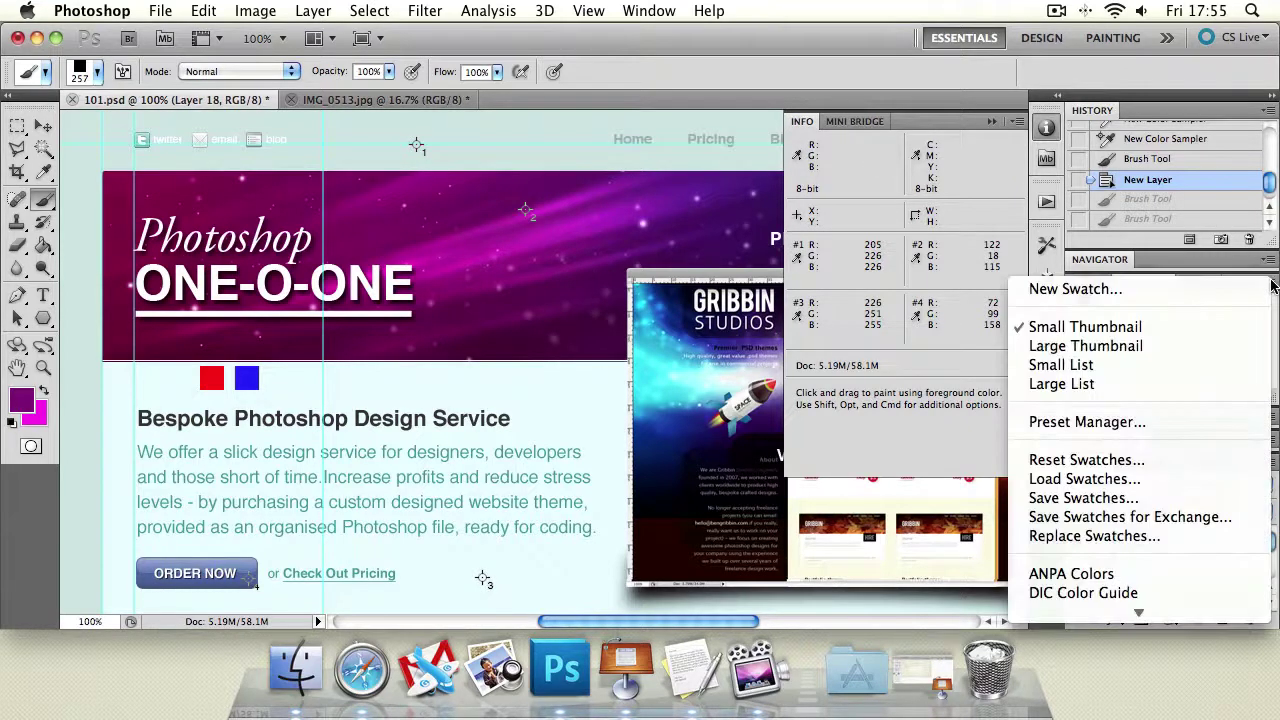
scroll(1157, 594, down, 3)
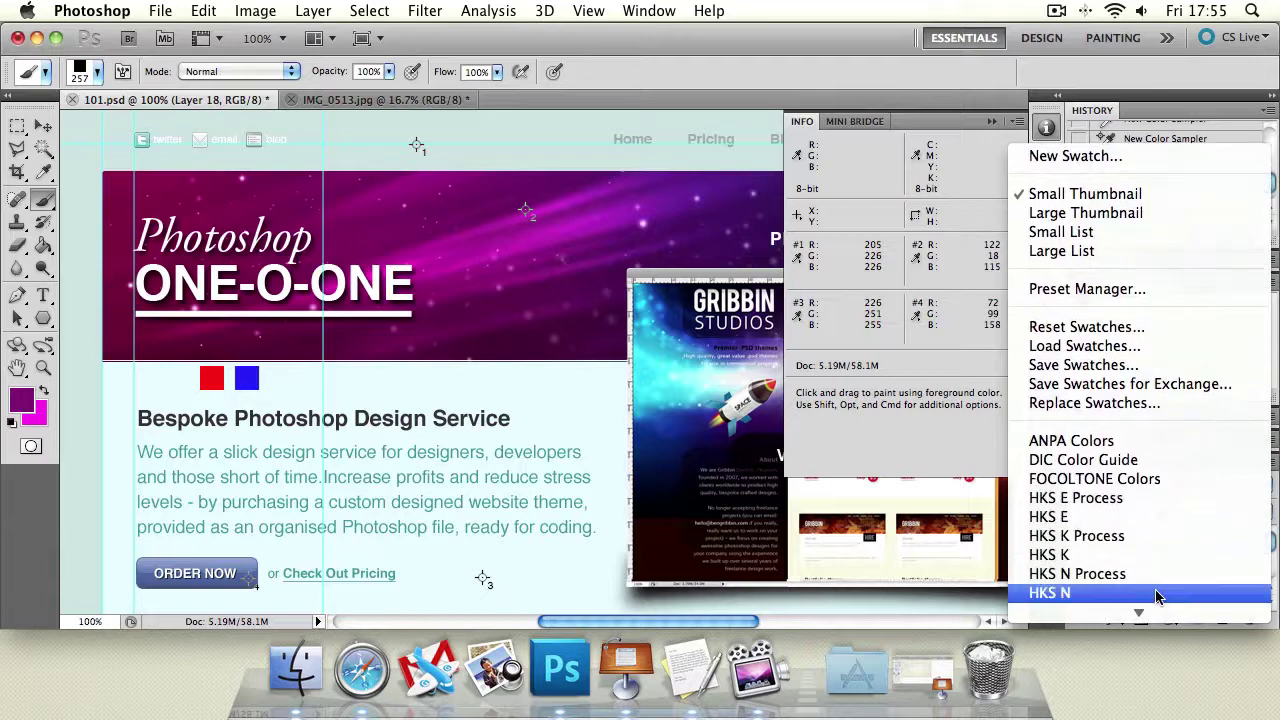
scroll(1157, 594, down, 10)
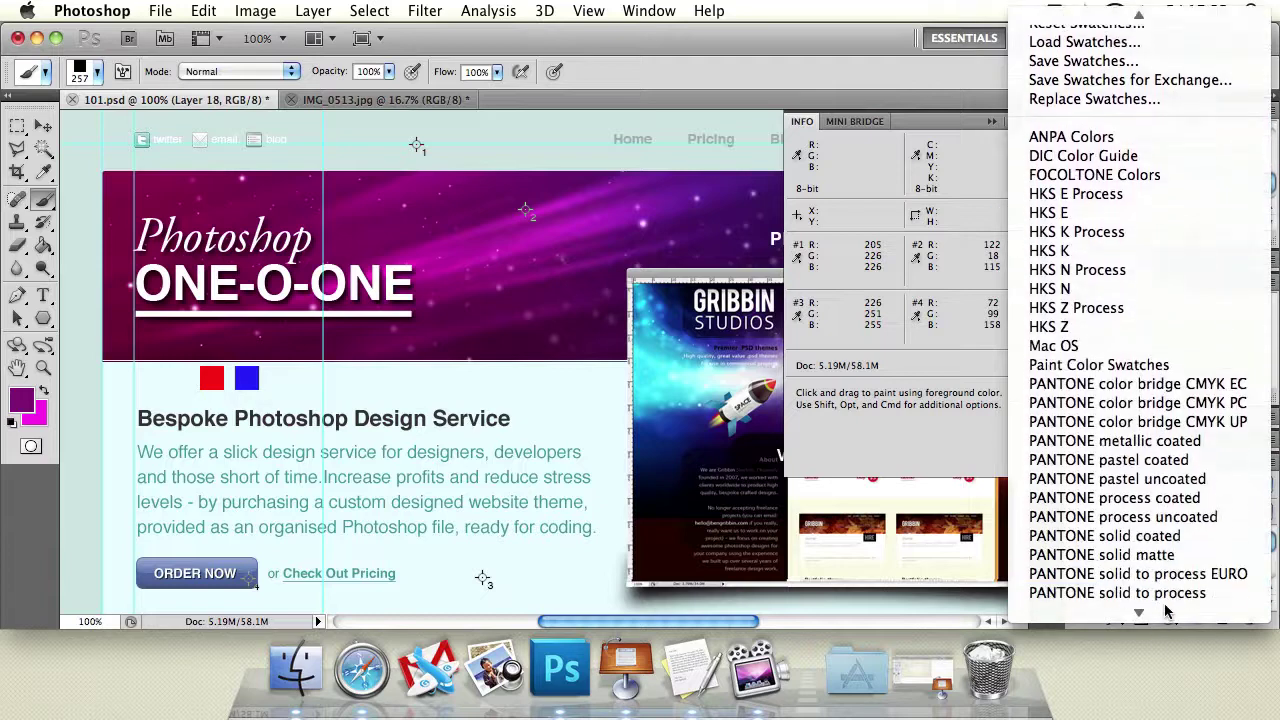
scroll(1168, 580, down, 3)
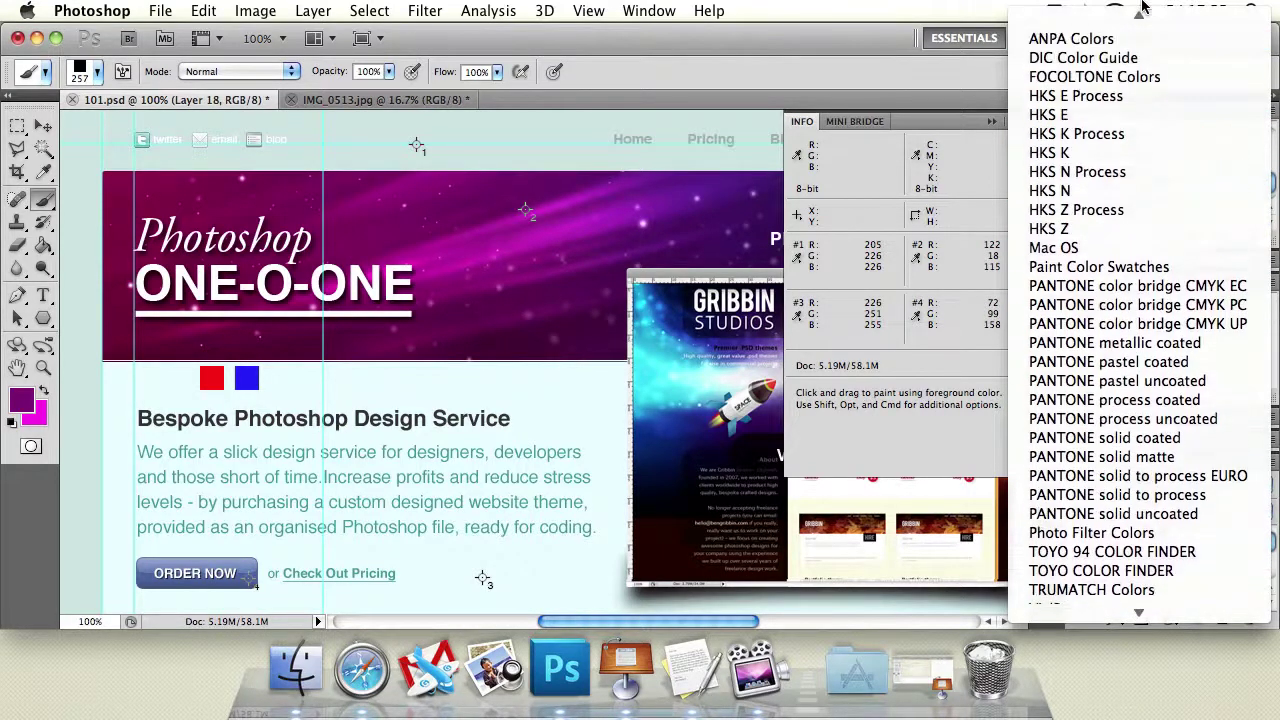
click(930, 112)
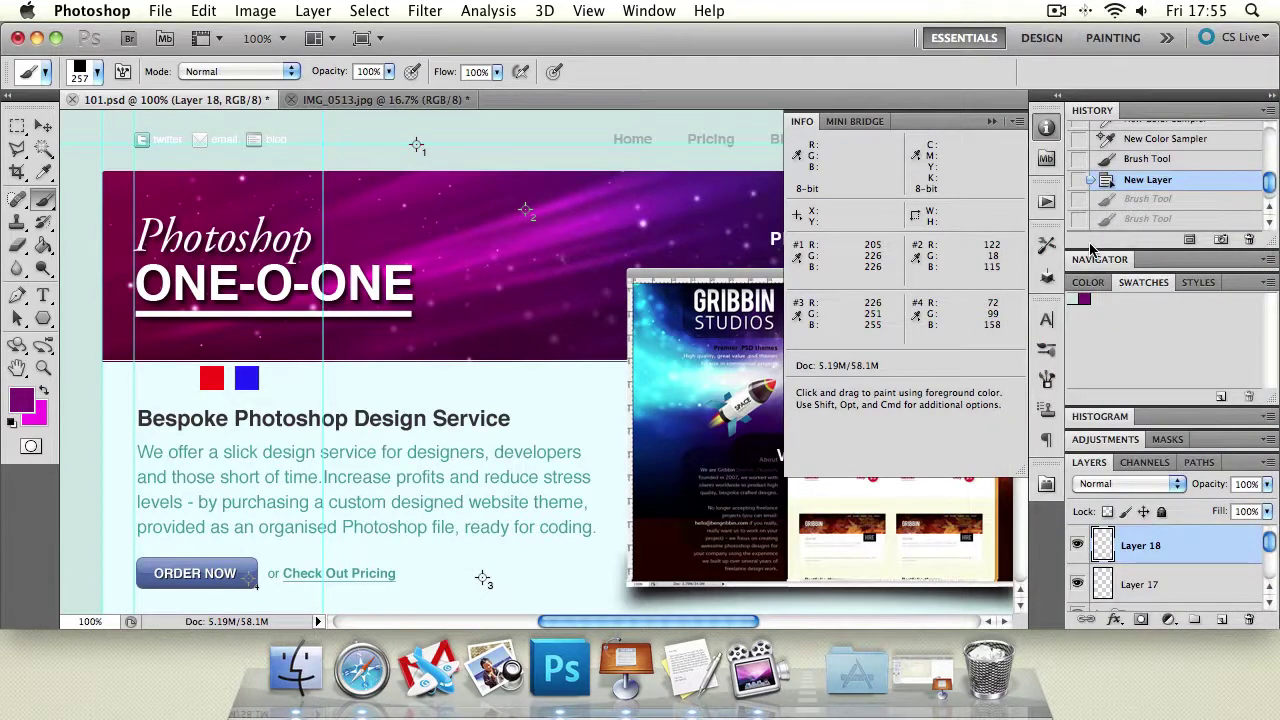
Sample the dark purple at the banner's lower edge in the Color Picker and save it as a swatch named "Banner Bottom Color"
click(21, 400)
drag(282, 254, 567, 219)
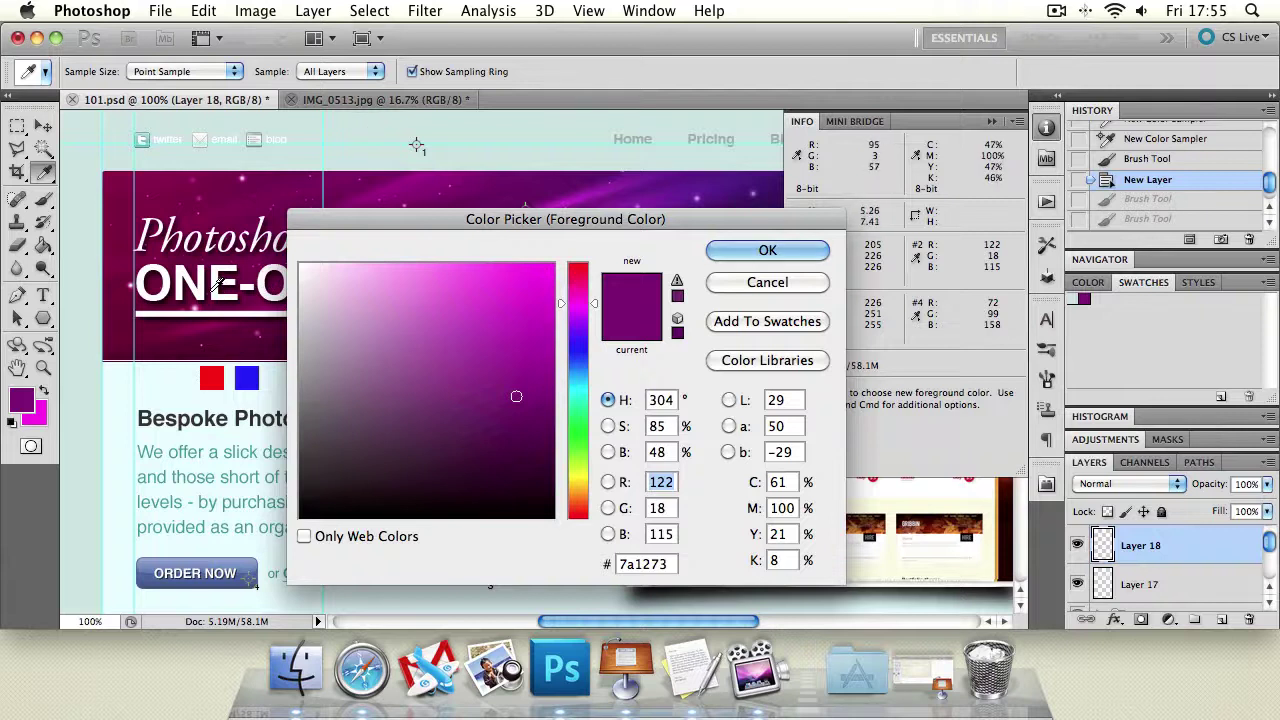
click(224, 340)
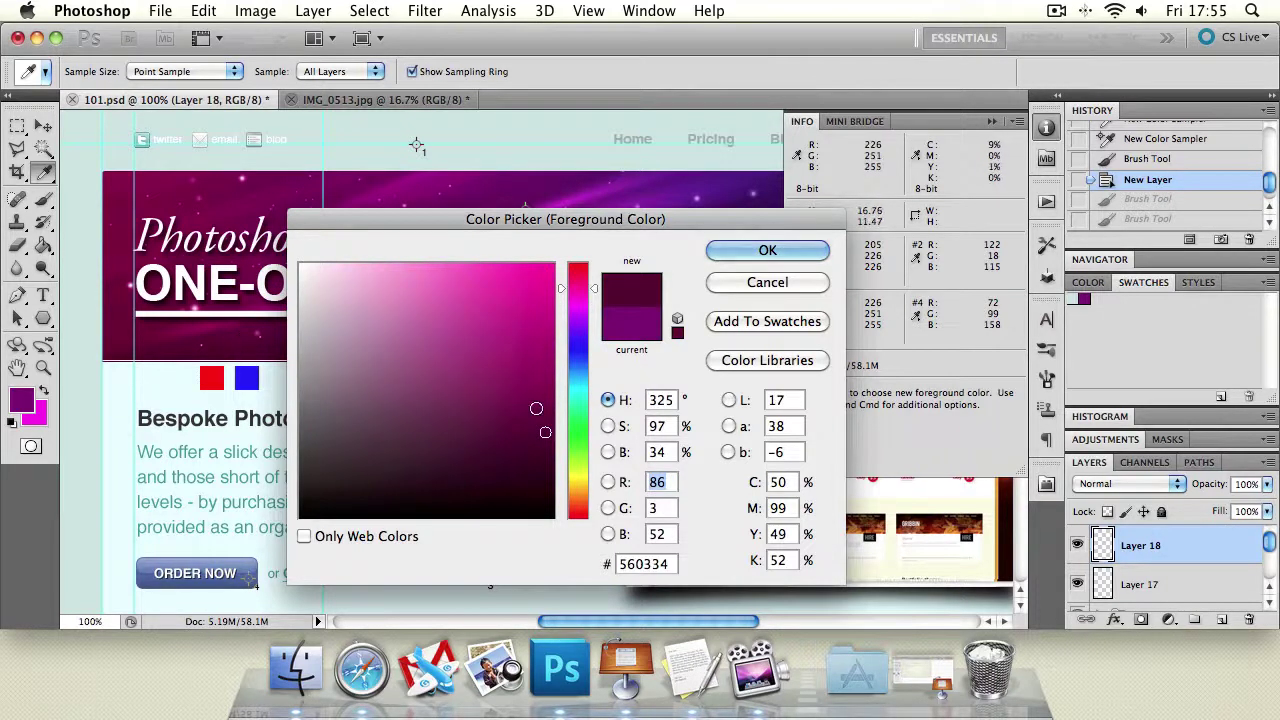
click(748, 321)
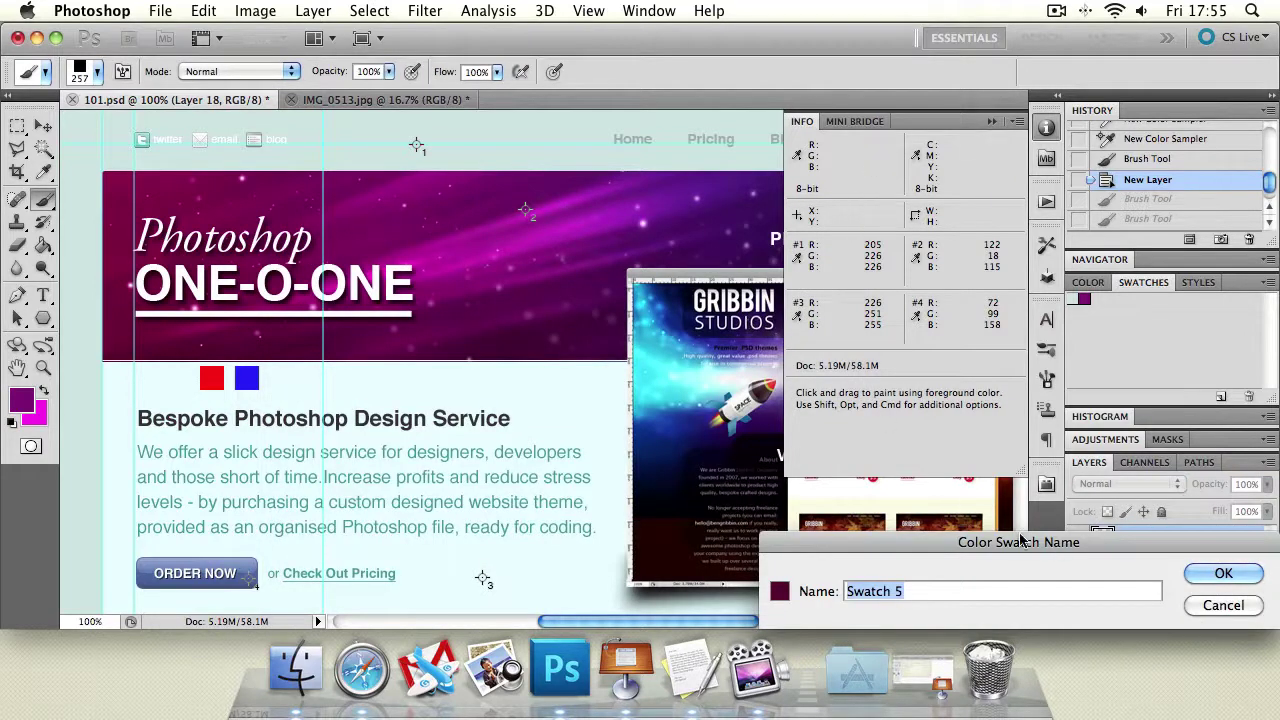
drag(1020, 546, 560, 313)
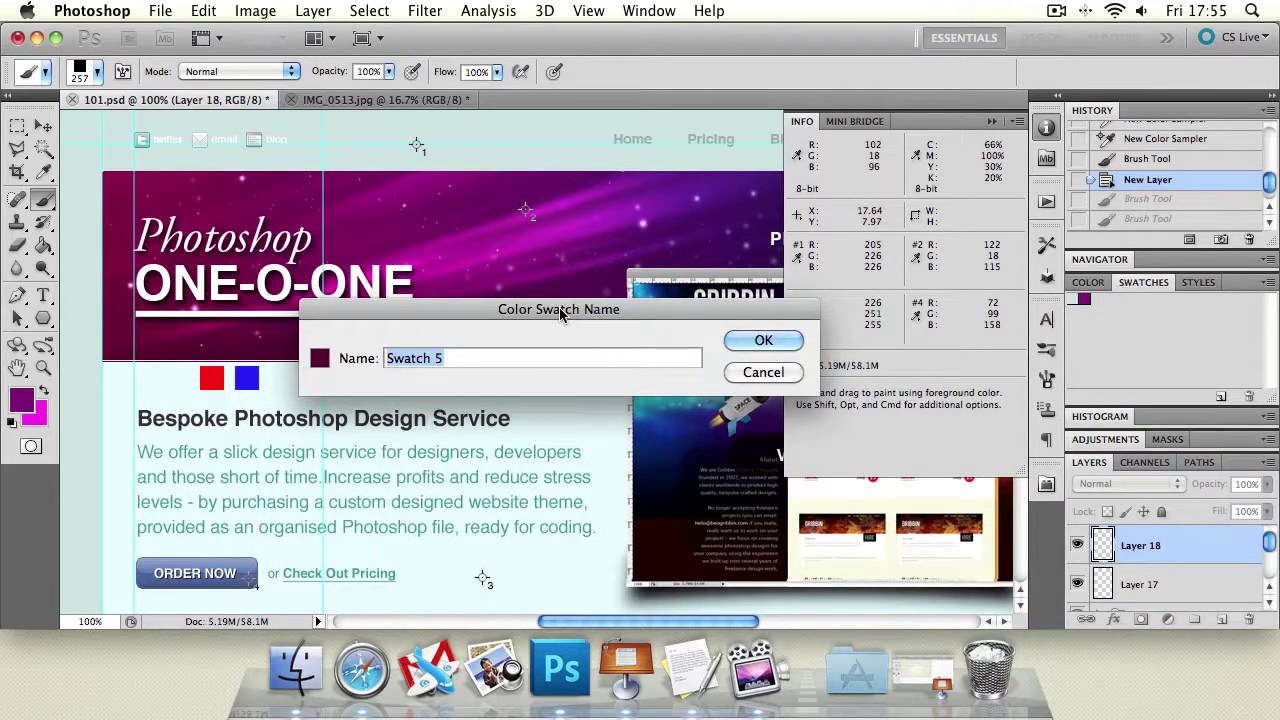
text(B)
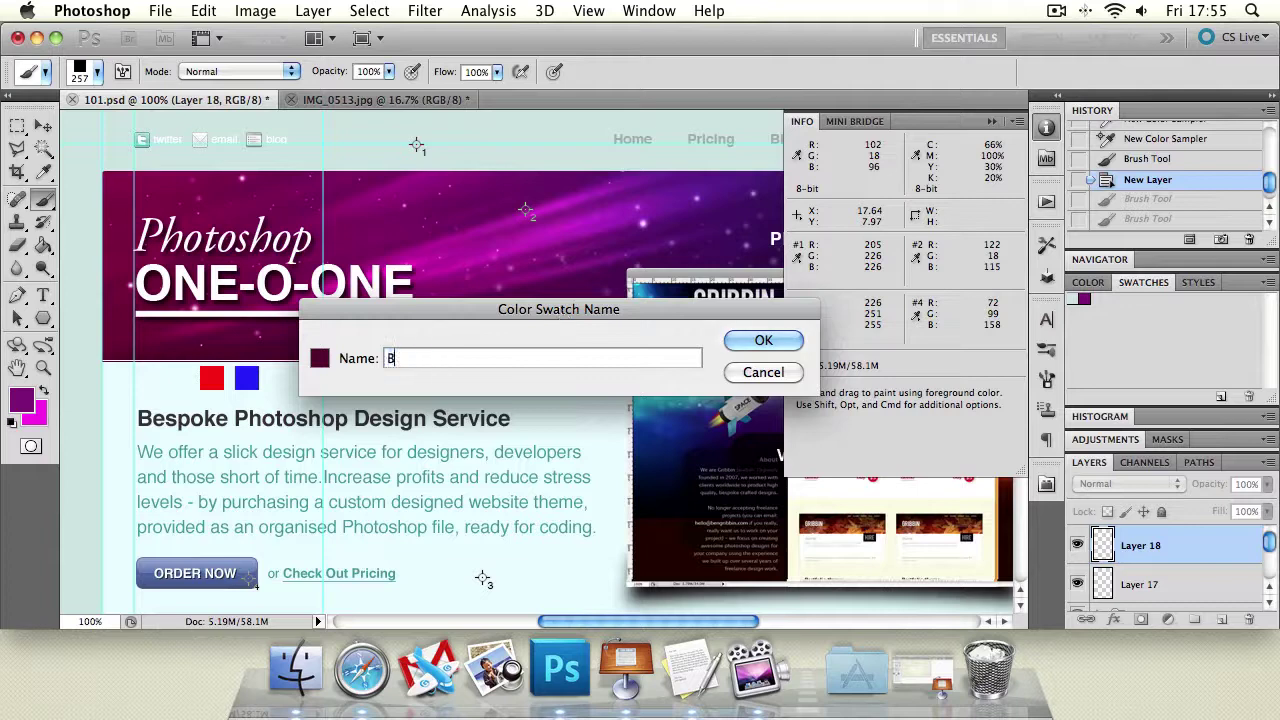
text(anner Bottom Color)
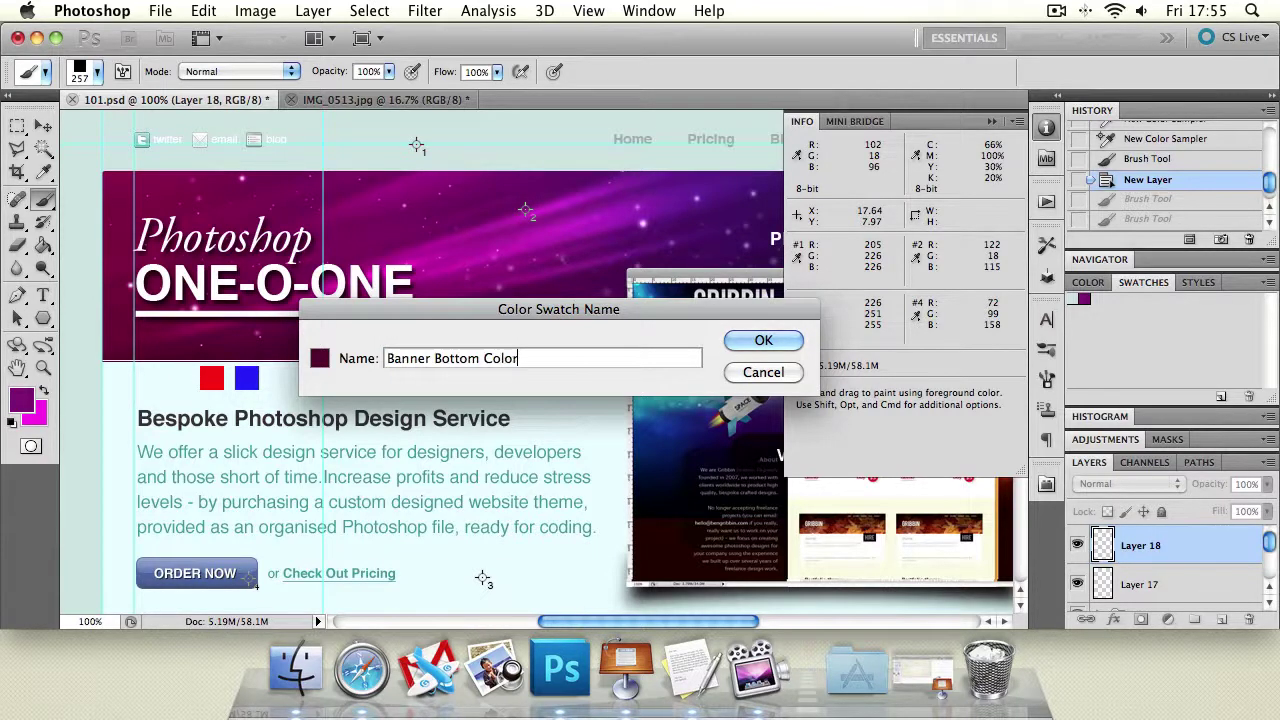
key(Return)
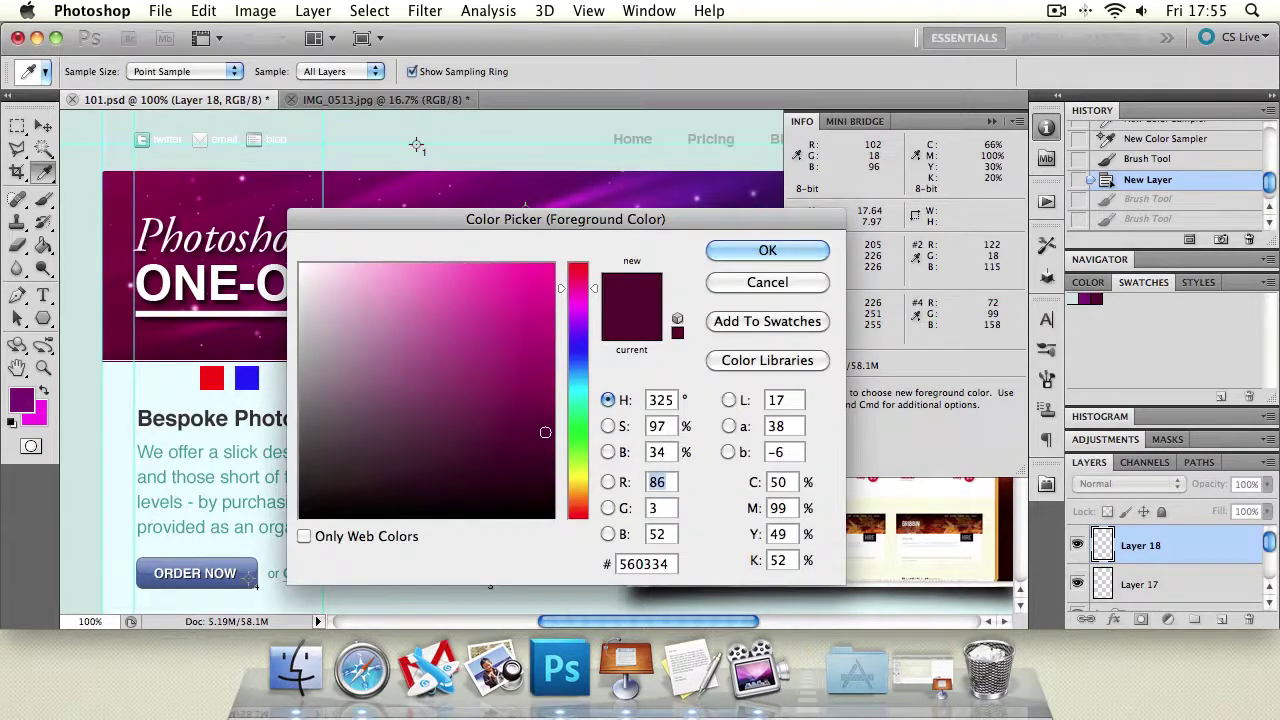
click(742, 256)
key(b)
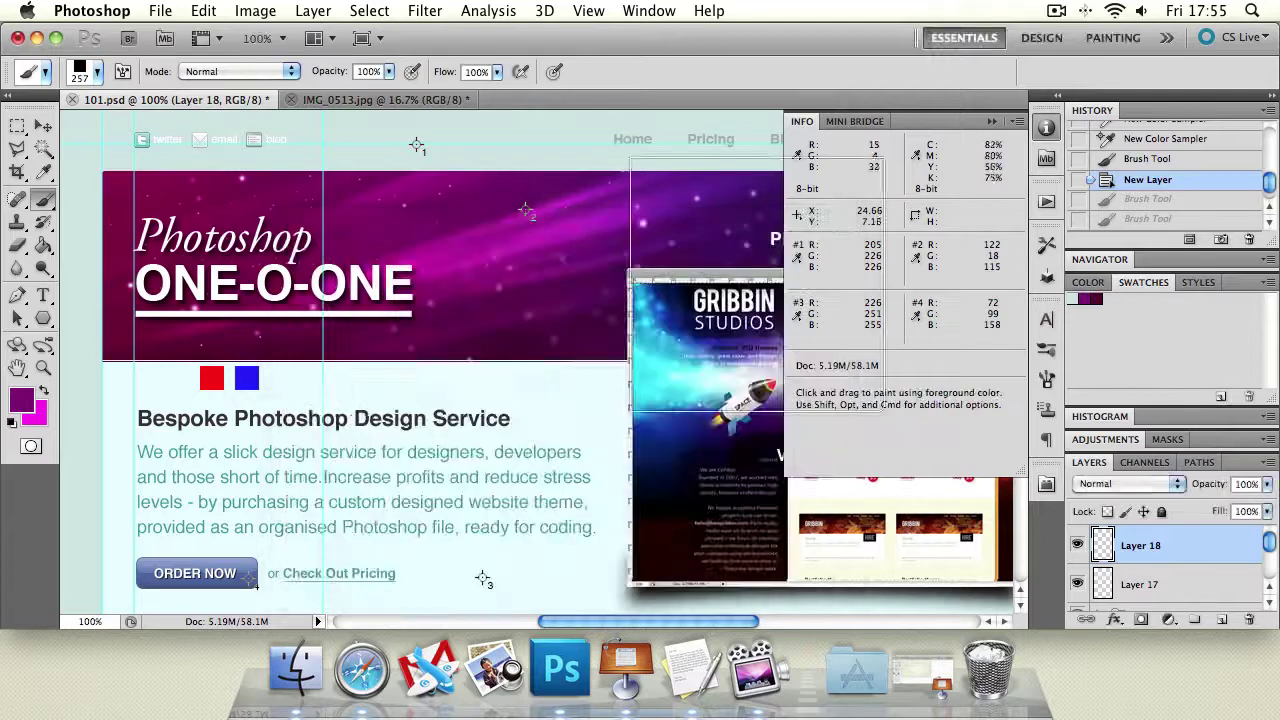
Set the foreground color to the pale cyan page background sampled just below the banner
click(18, 398)
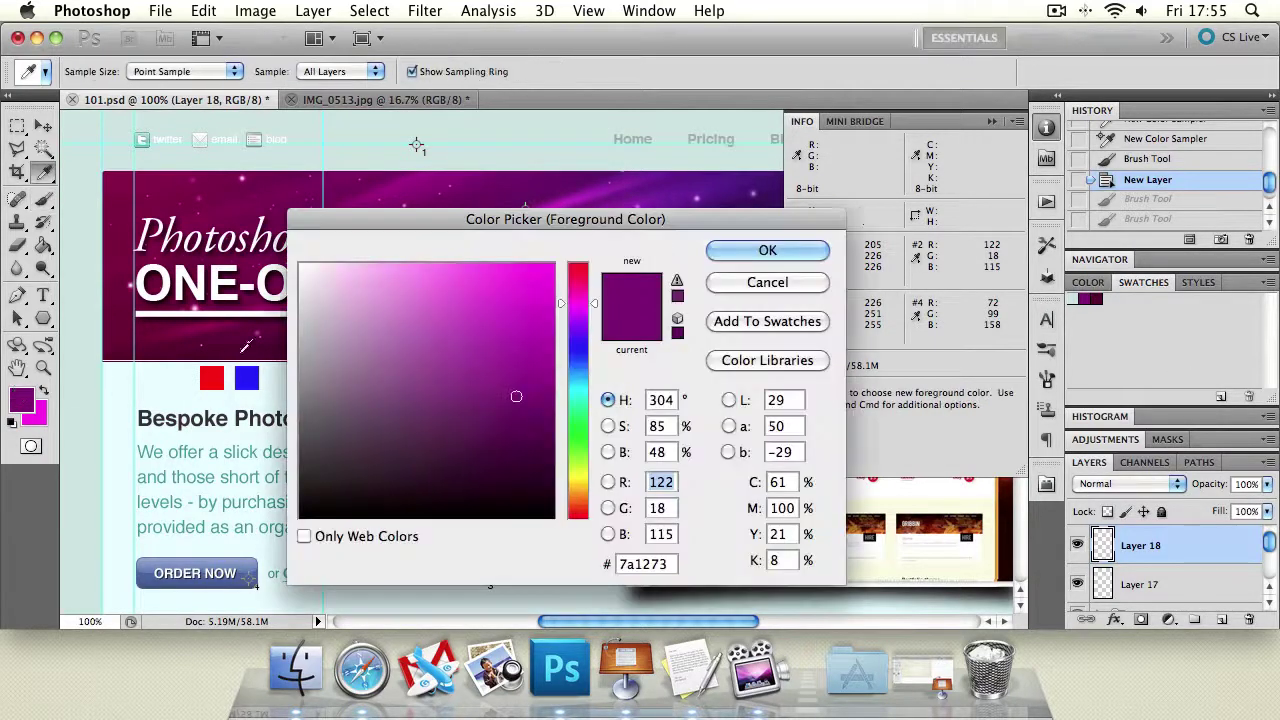
click(290, 372)
click(755, 251)
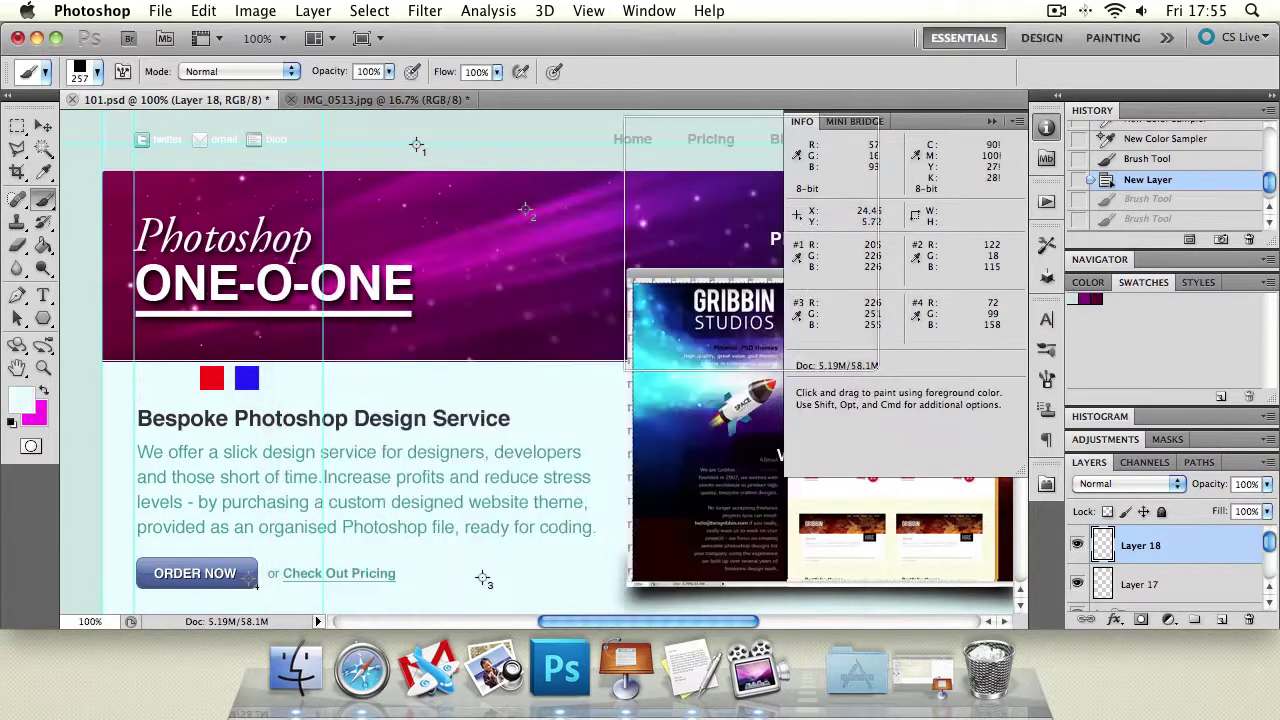